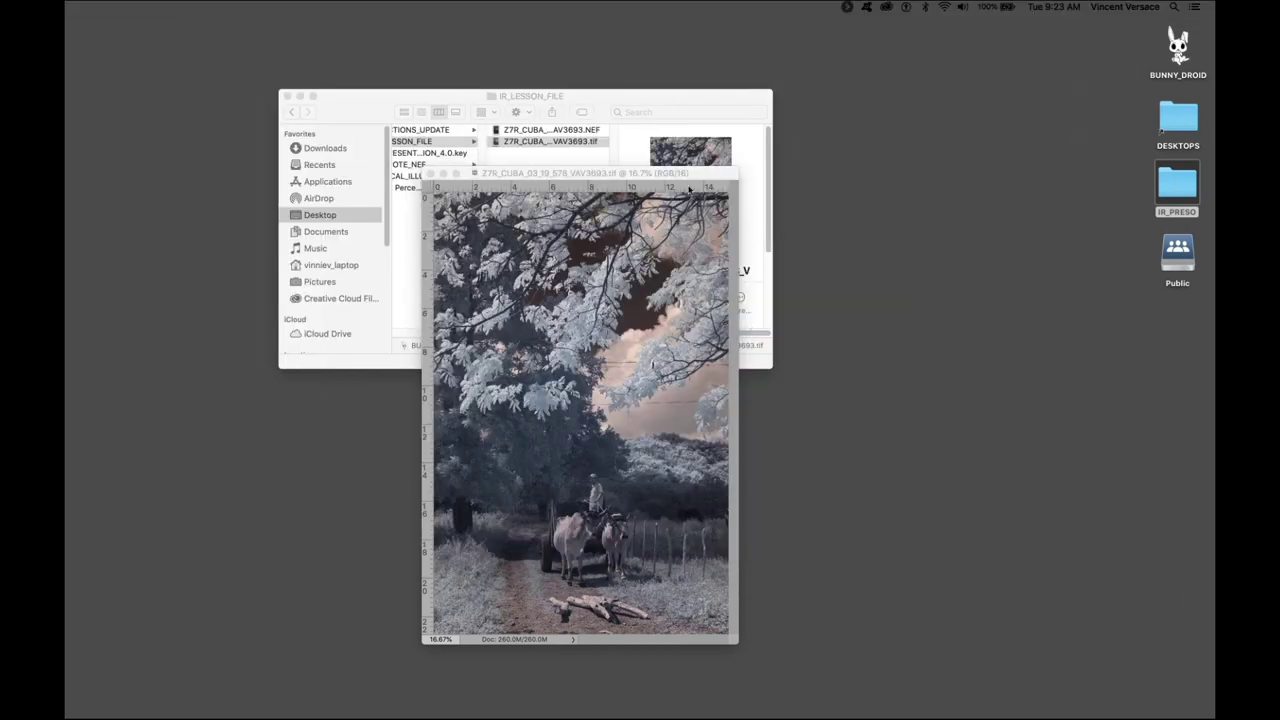
- Switch to Photoshop, display the infrared ox-cart photo in full-screen mode with the menu bar, and enlarge it on screen
left_click(664, 175)
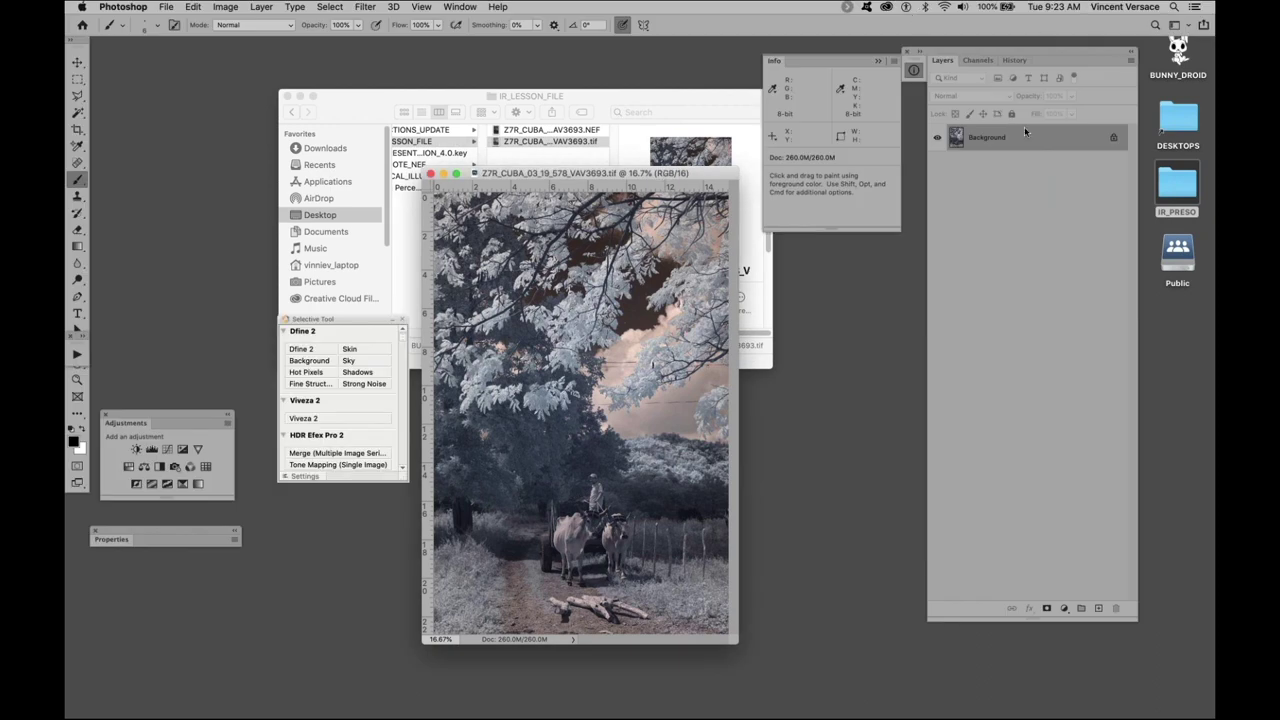
key("super+q")
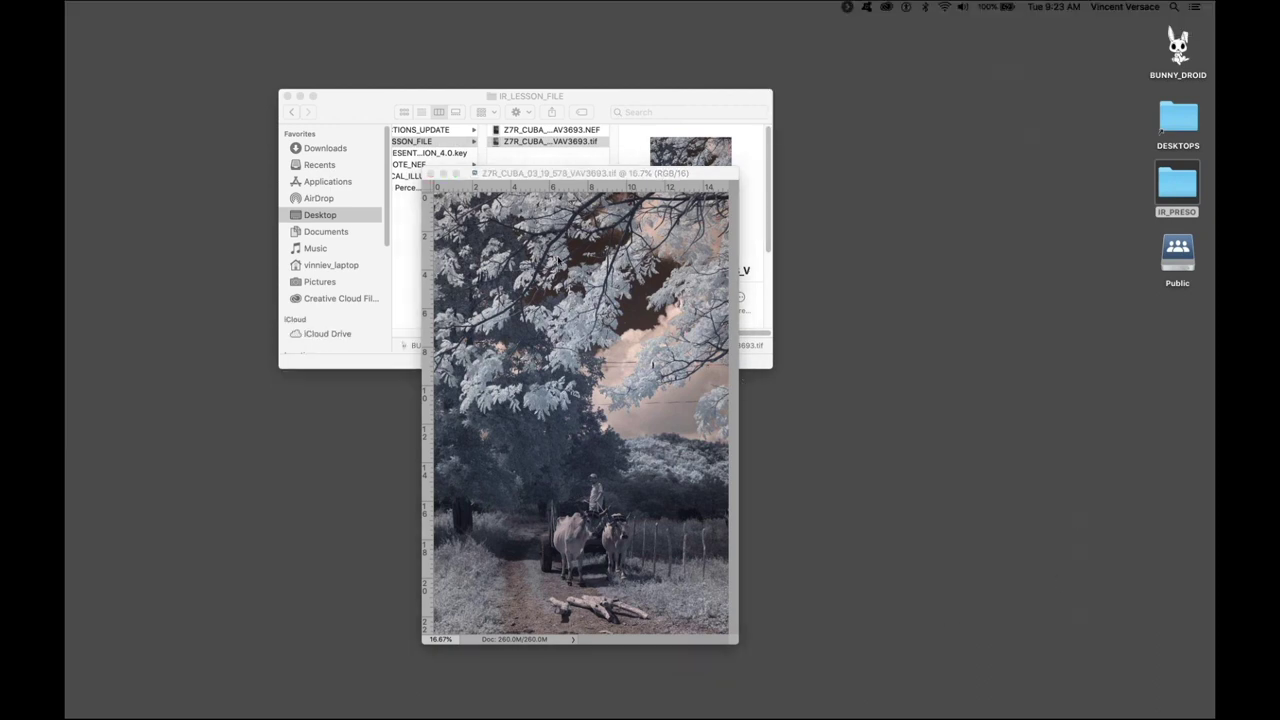
left_click(521, 183)
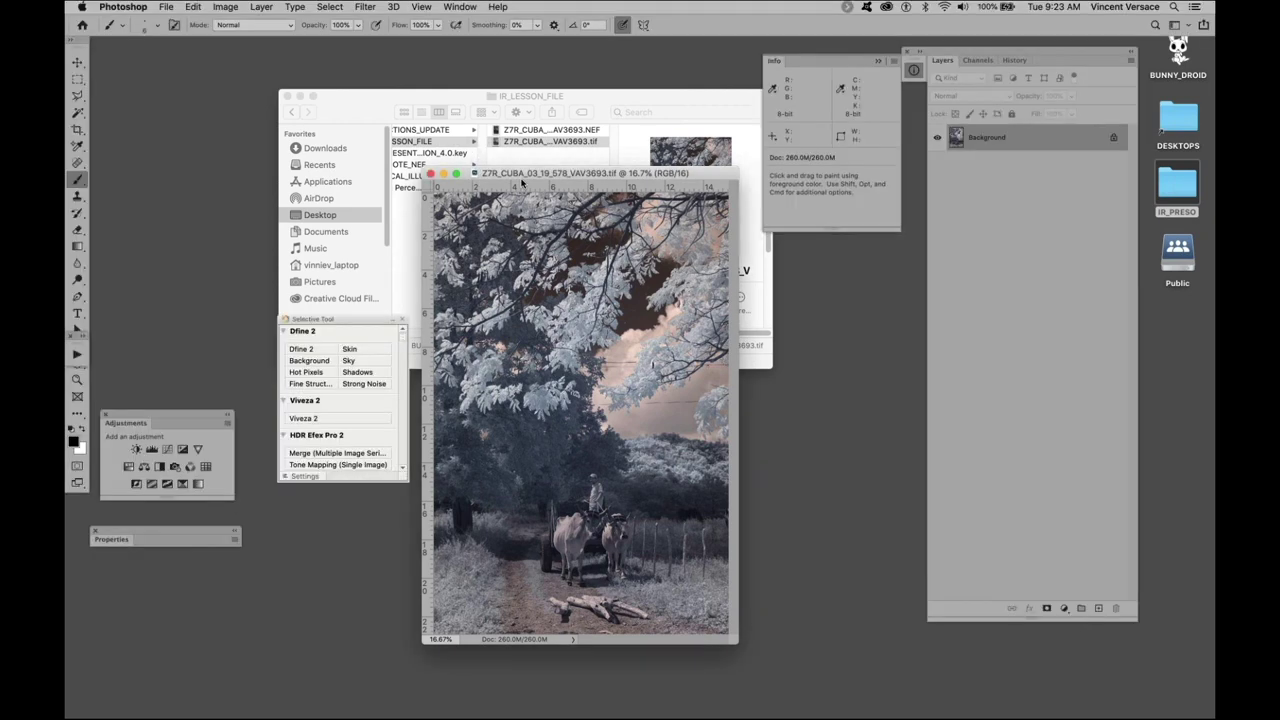
key("f")
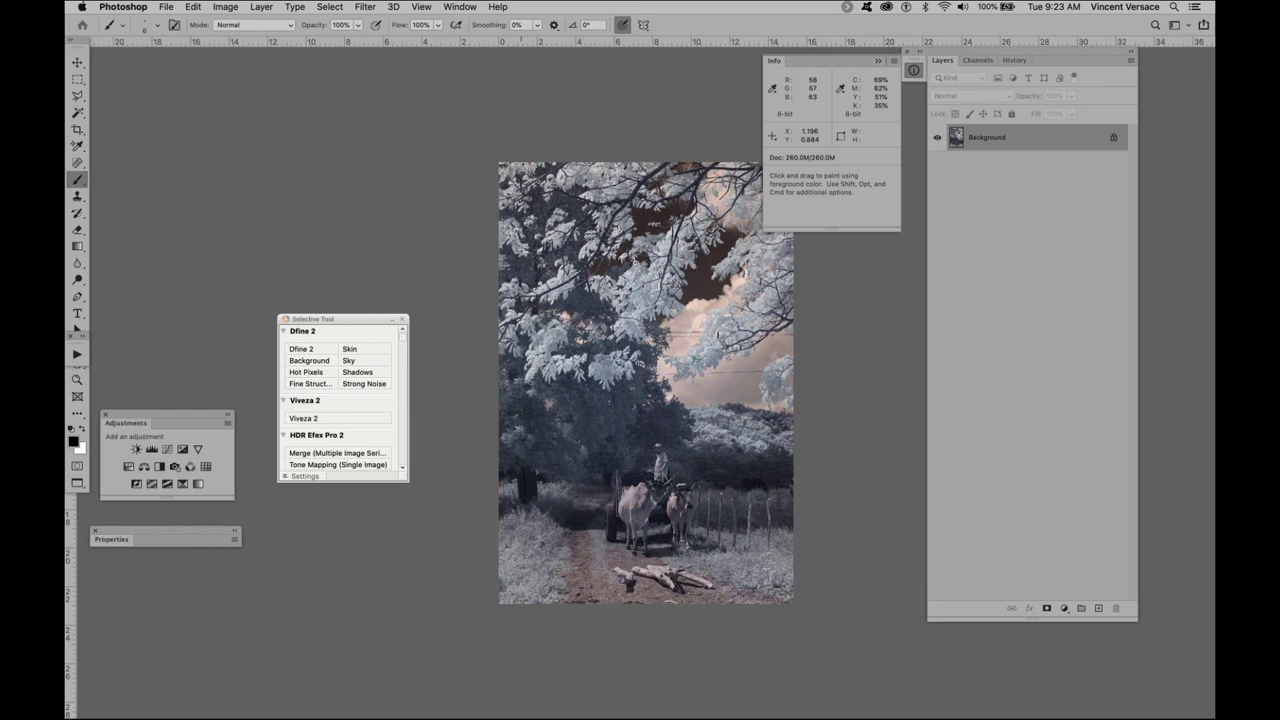
key("super+equal")
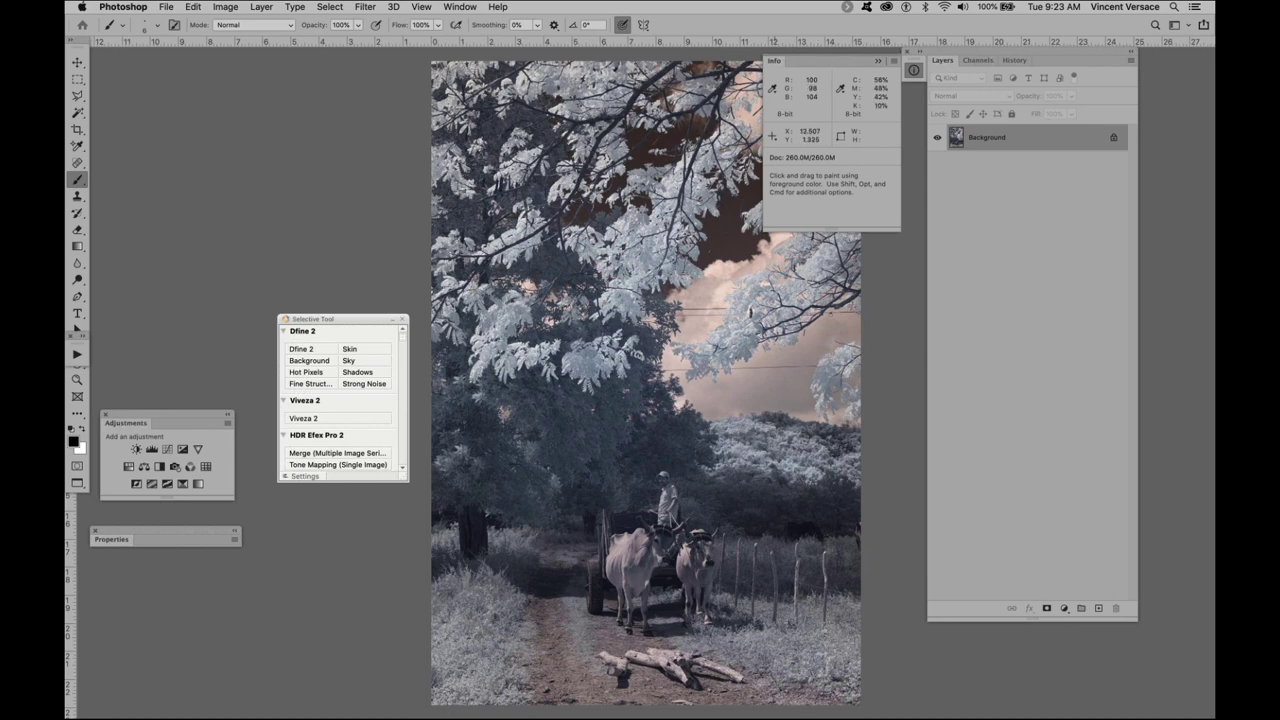
- Show the recorded actions and collapse IR-O-LATOR_4_SEP2_ONLY_28_07_17 in the TURBO-LATORS set
left_click(458, 7)
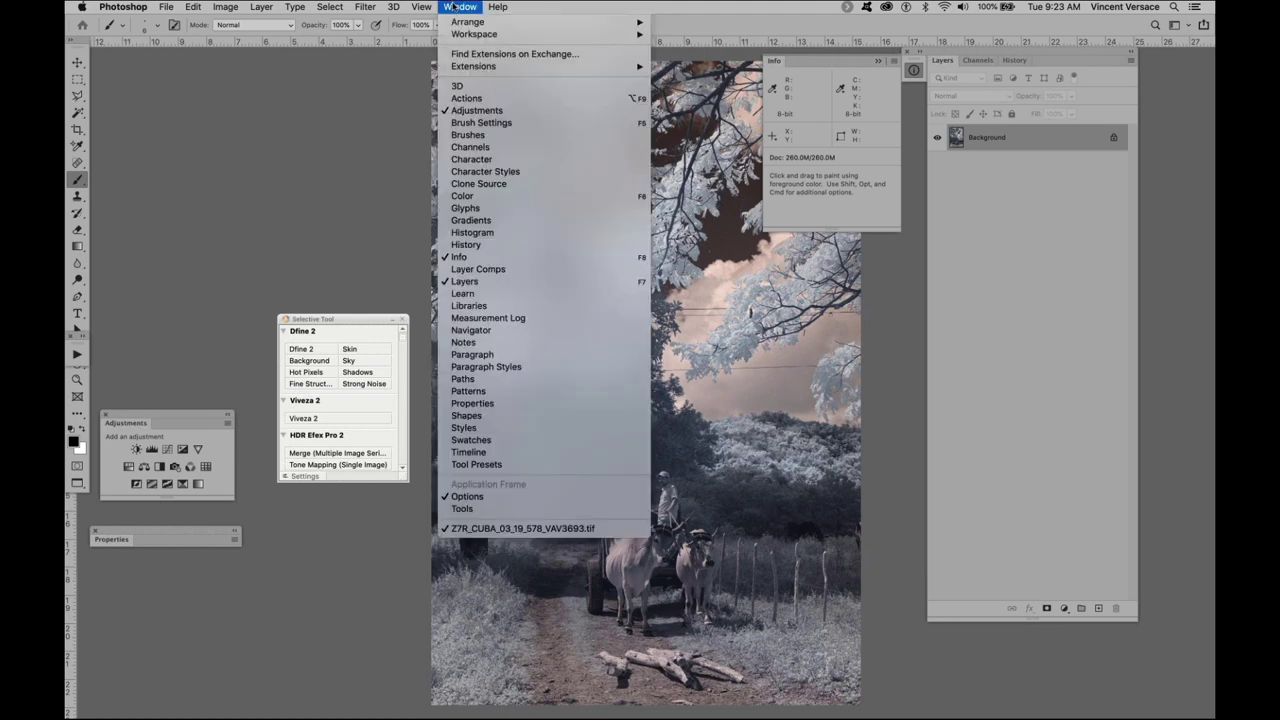
left_click(466, 98)
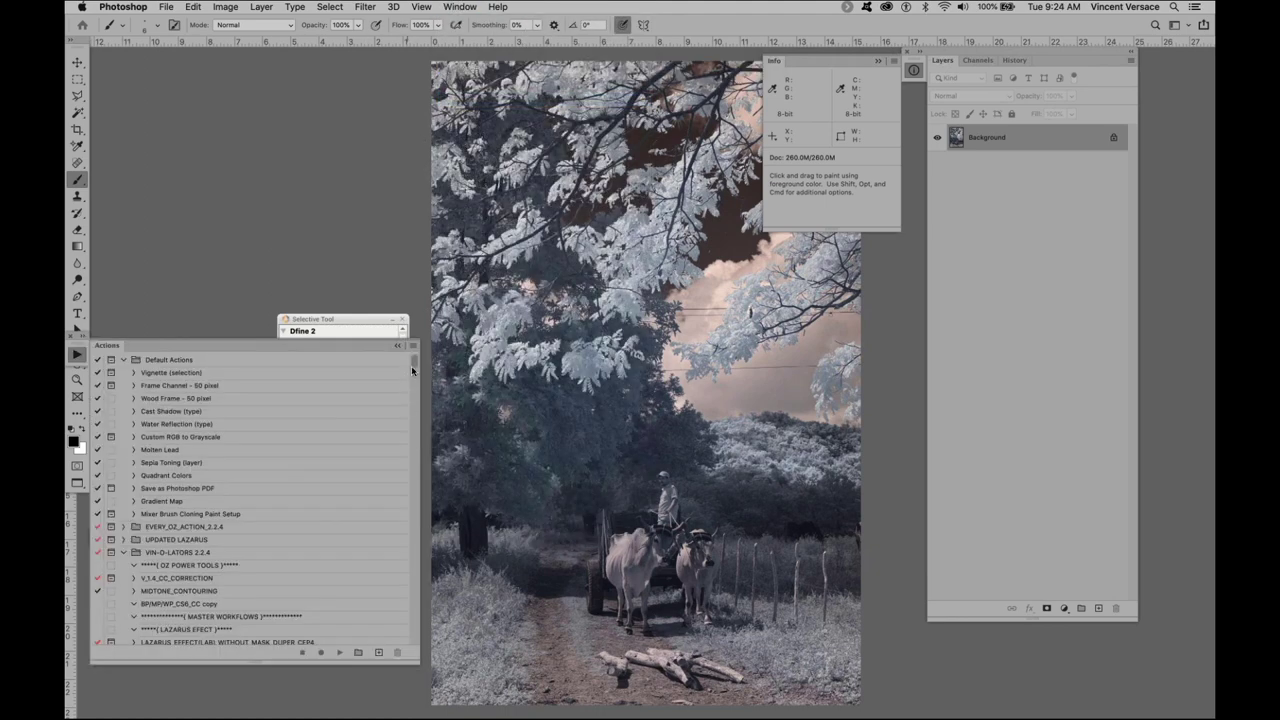
left_click_drag(414, 365, 421, 473)
scroll(410, 534, "down", 15)
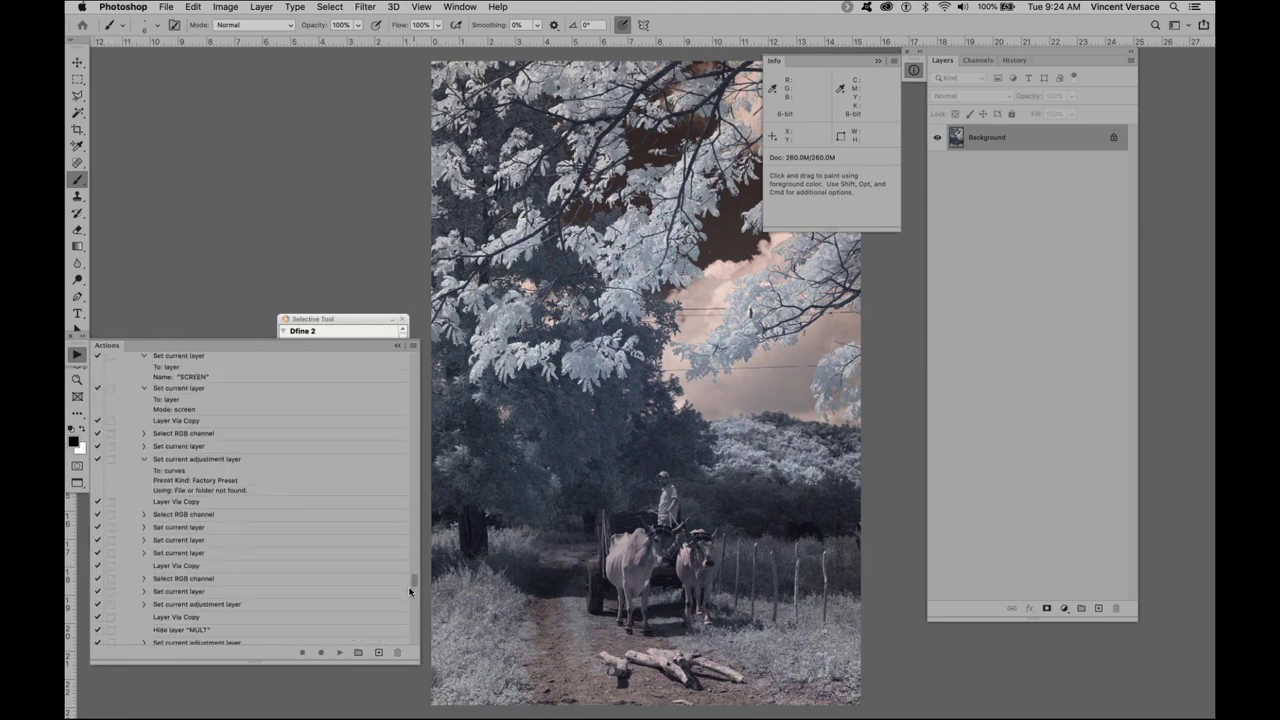
scroll(398, 547, "down", 3)
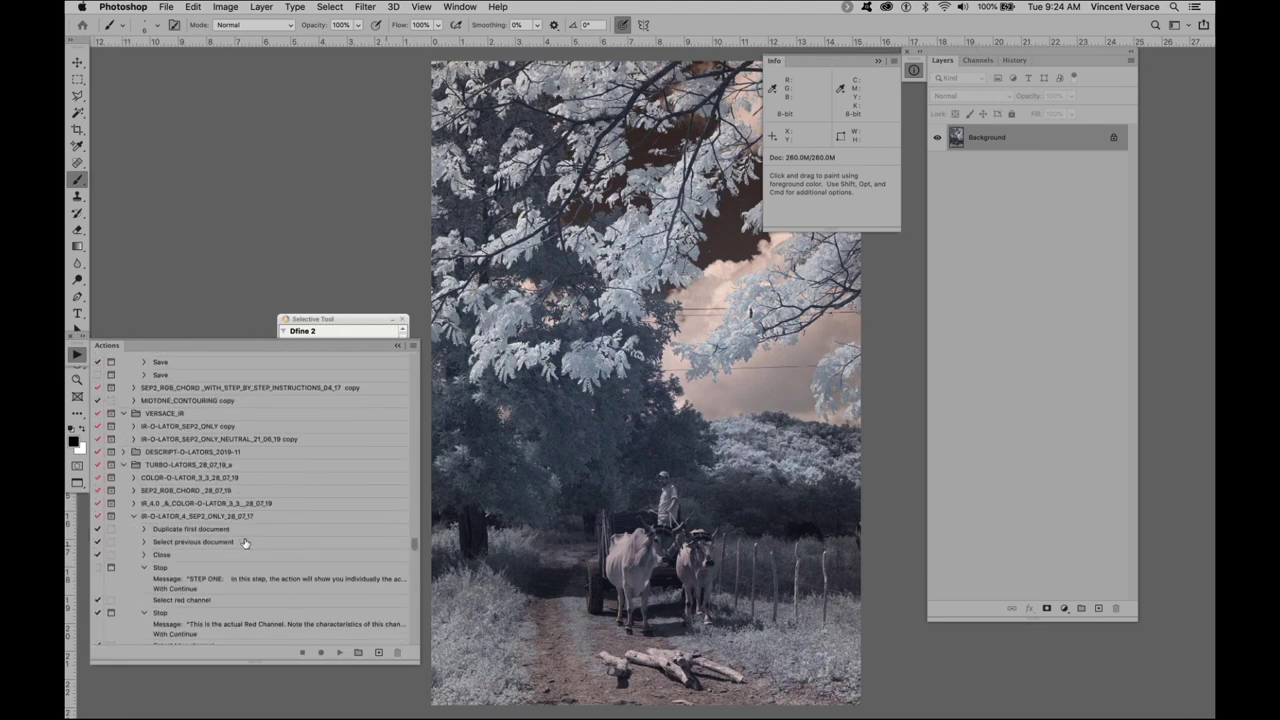
left_click(133, 518)
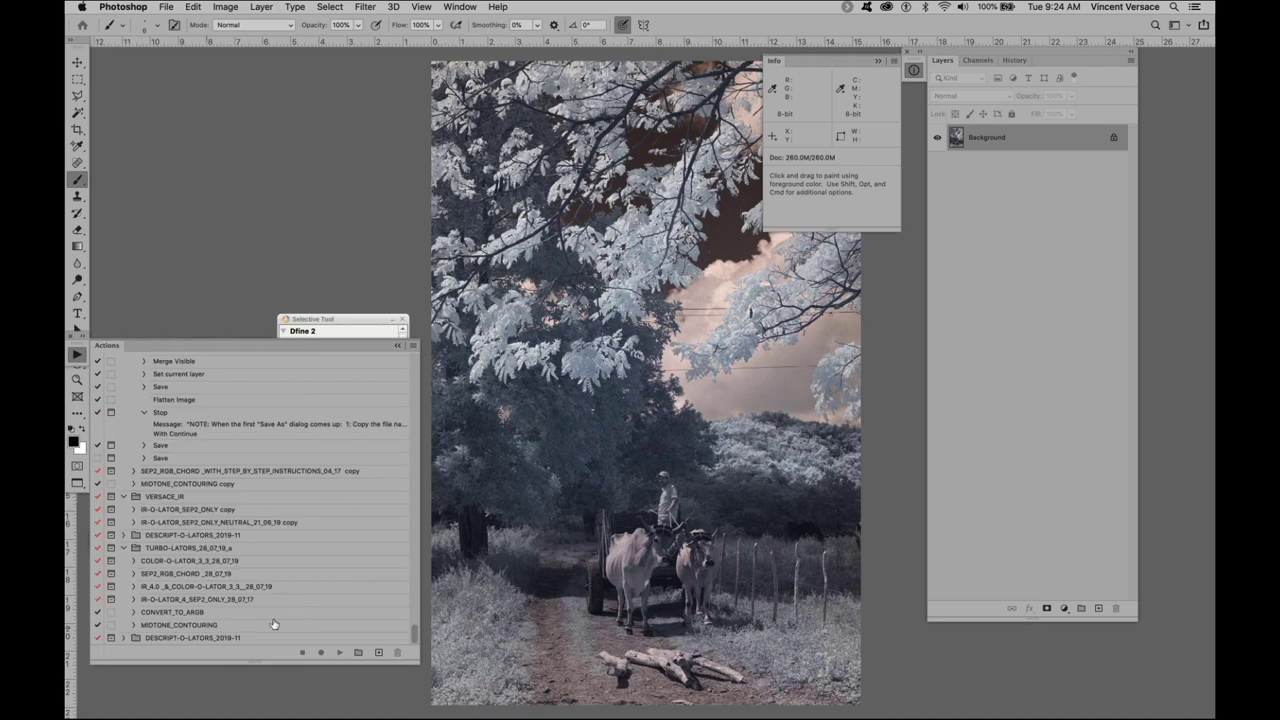
- Examine the recorded commands inside the IR-O-LATOR_4_SEP2_ONLY_28_07_17 action, leaving it collapsed
left_click(166, 601)
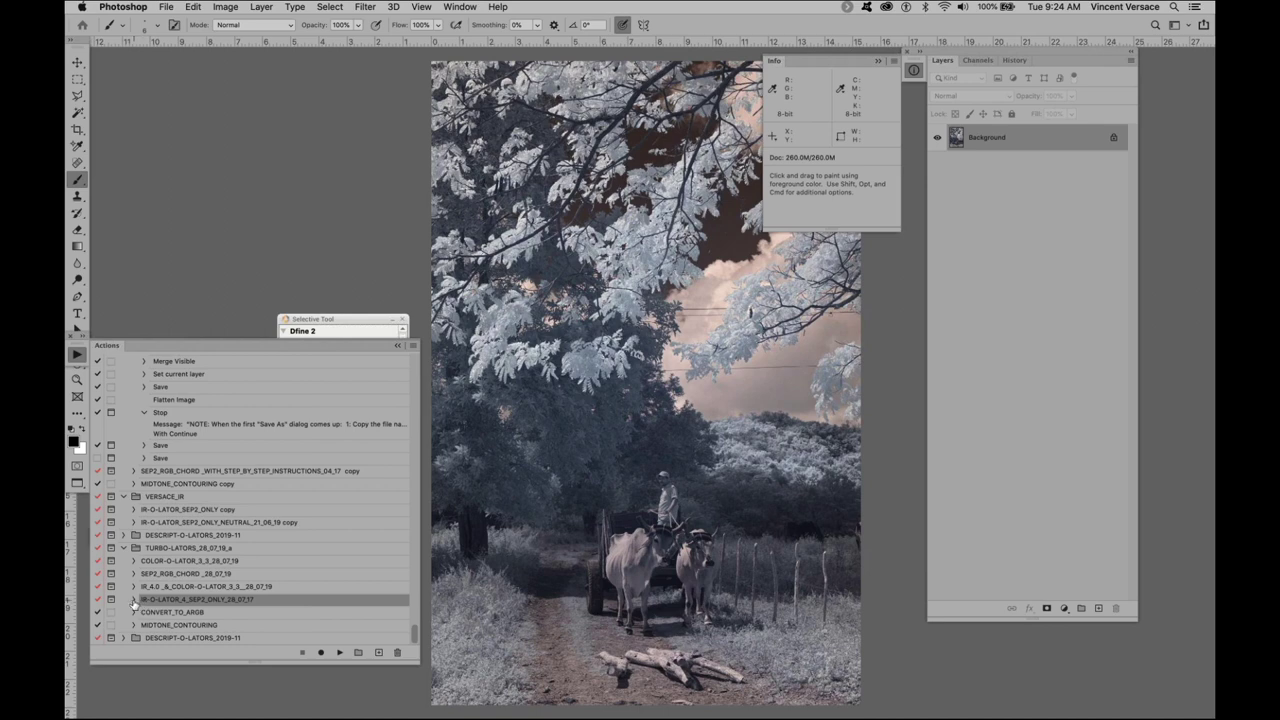
left_click(133, 600)
scroll(194, 615, "down", 10)
scroll(194, 615, "down", 15)
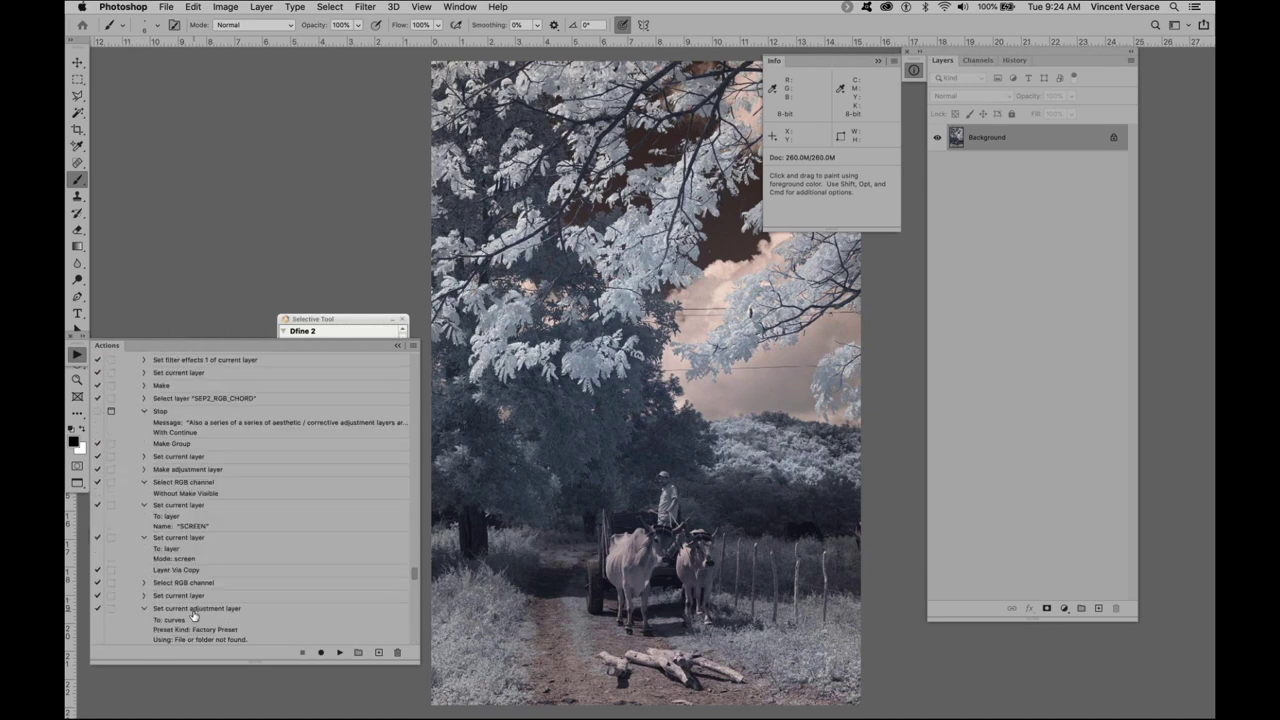
scroll(194, 615, "up", 15)
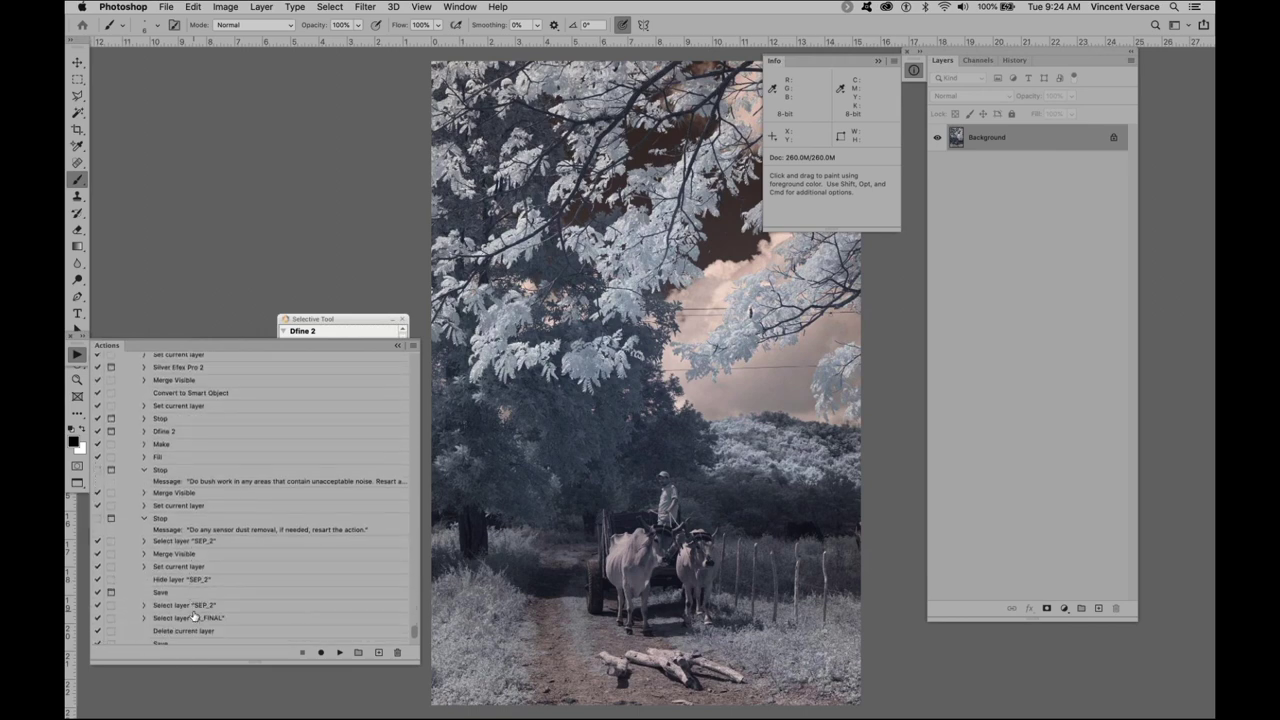
scroll(194, 622, "up", 15)
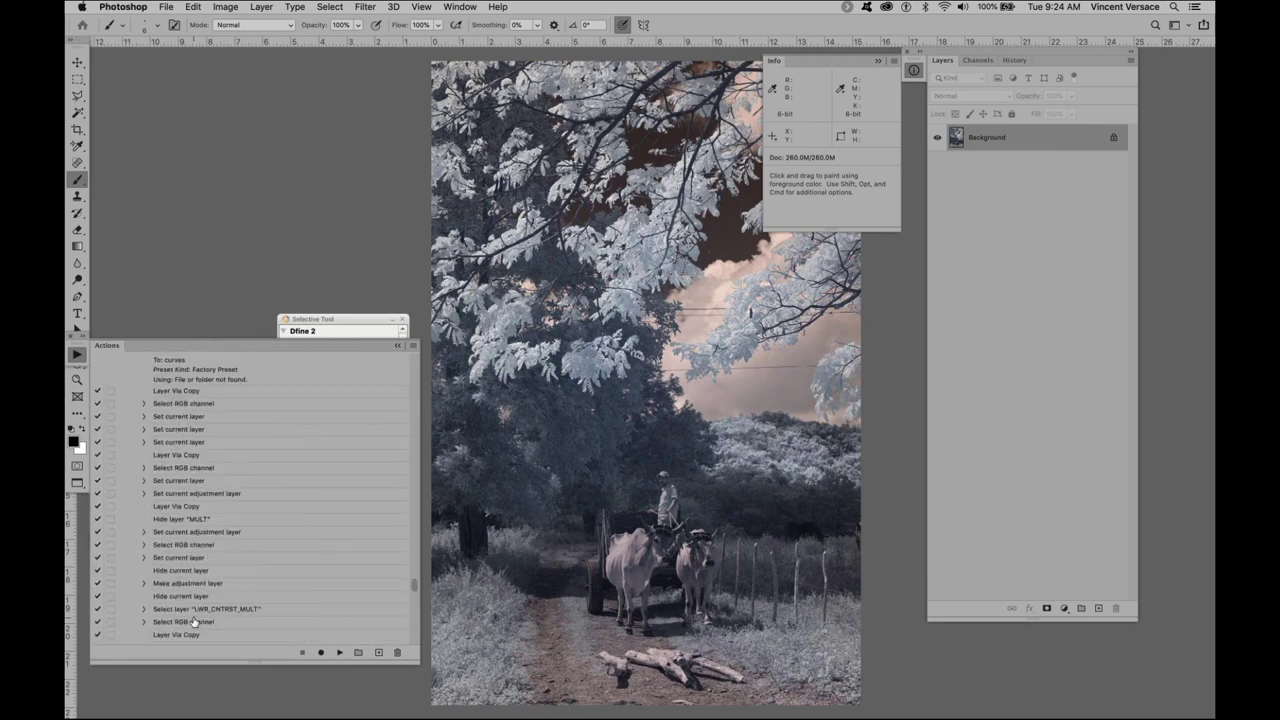
scroll(194, 622, "up", 15)
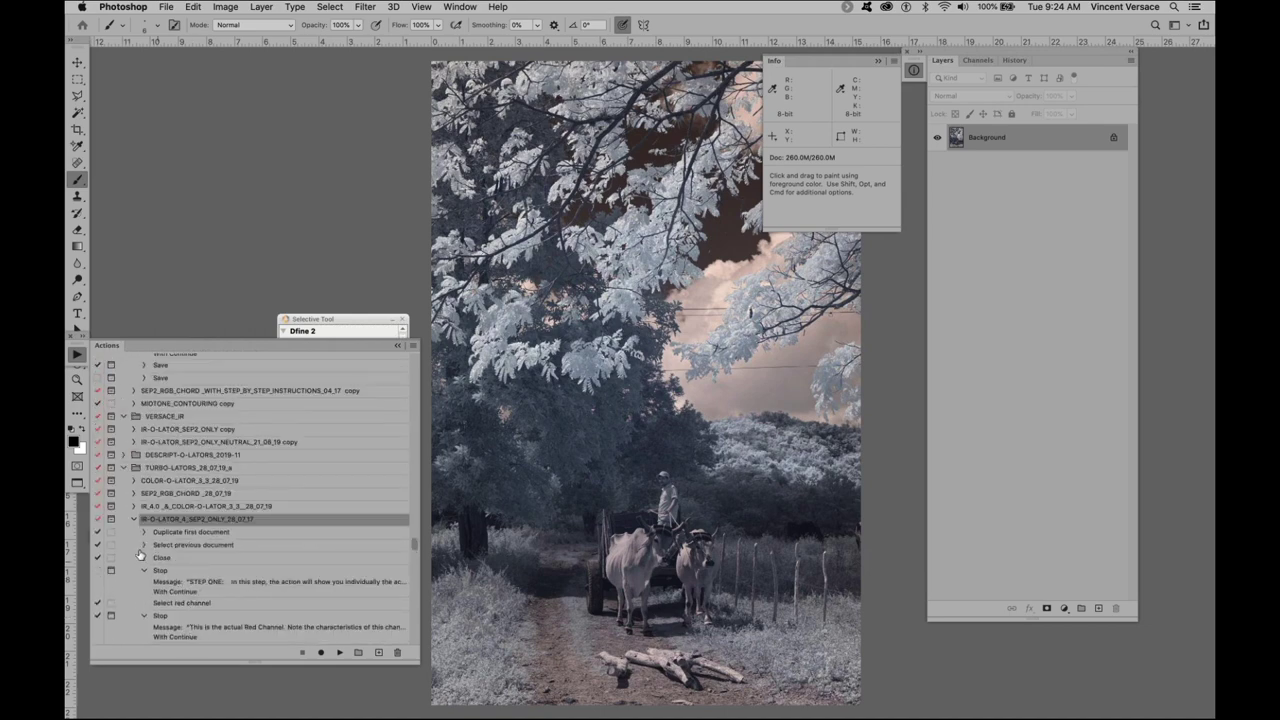
left_click(133, 520)
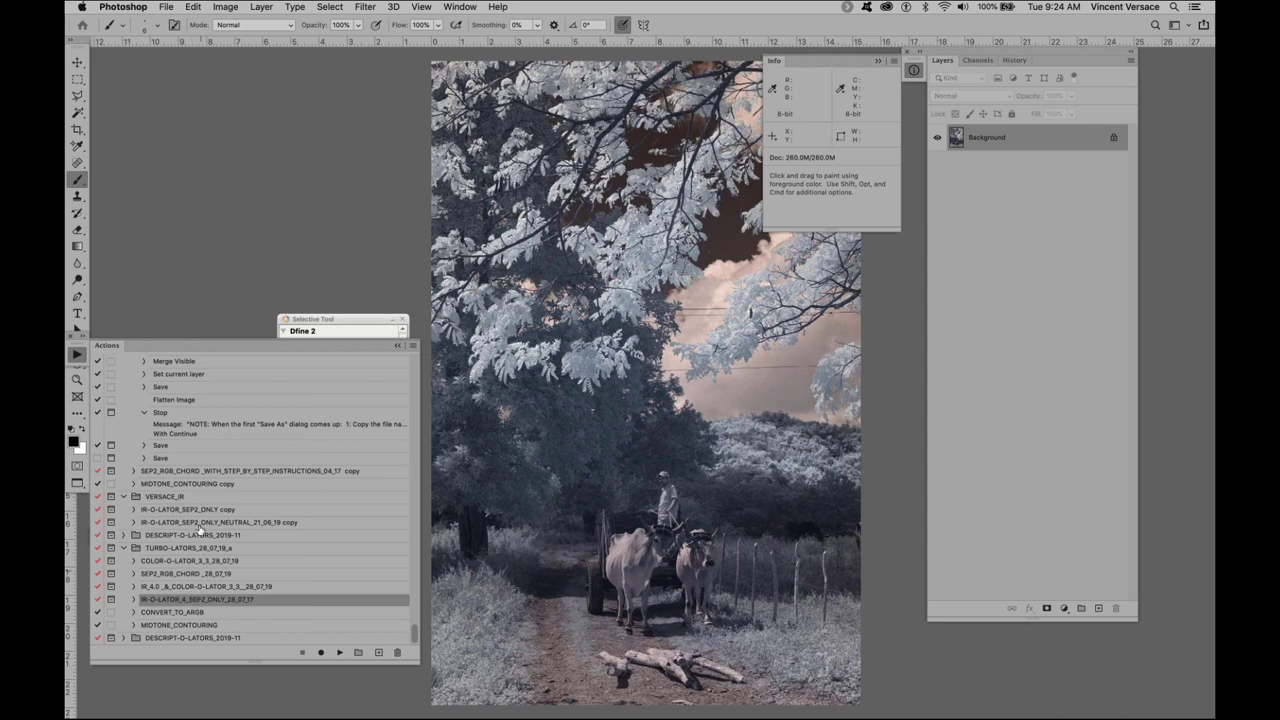
- Run IR_O_LATOR_SEP2_ONLY_4.1_WITH_STEP_BY_STEP_2019-08 from the DESCRIPT-O-LATORS_2019-11 set and continue past its file-naming note
left_click(122, 536)
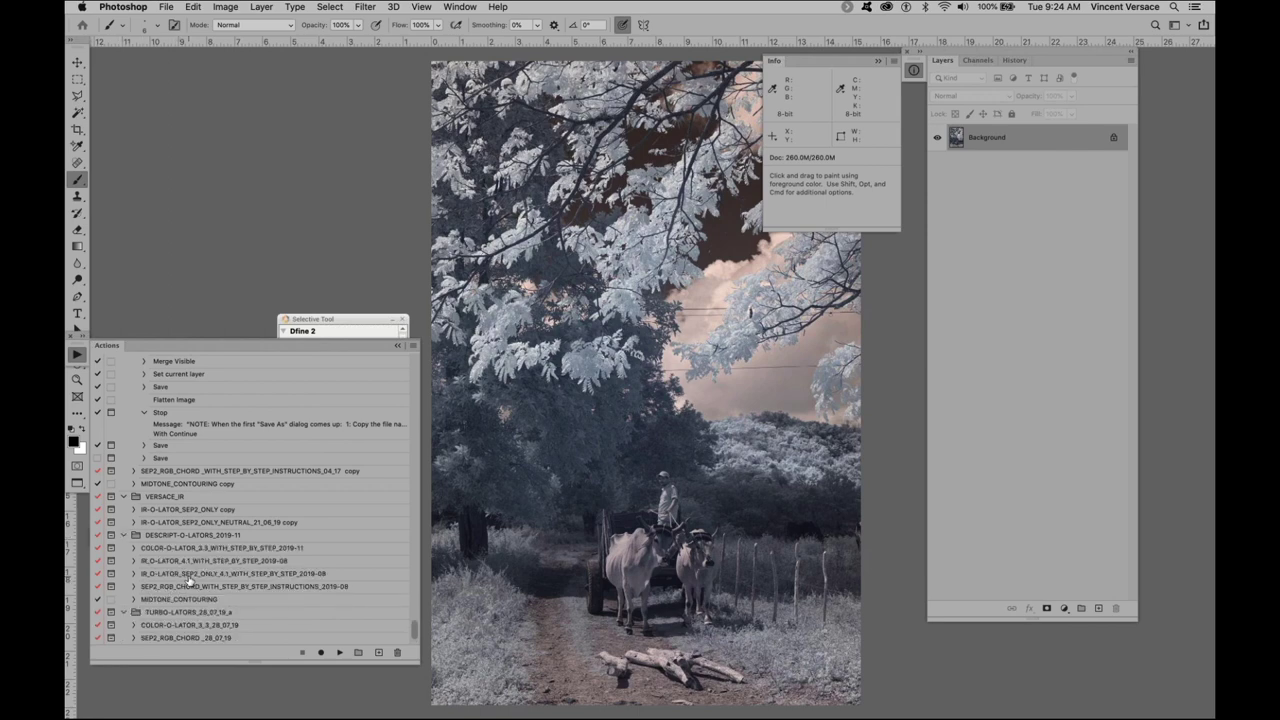
left_click(188, 574)
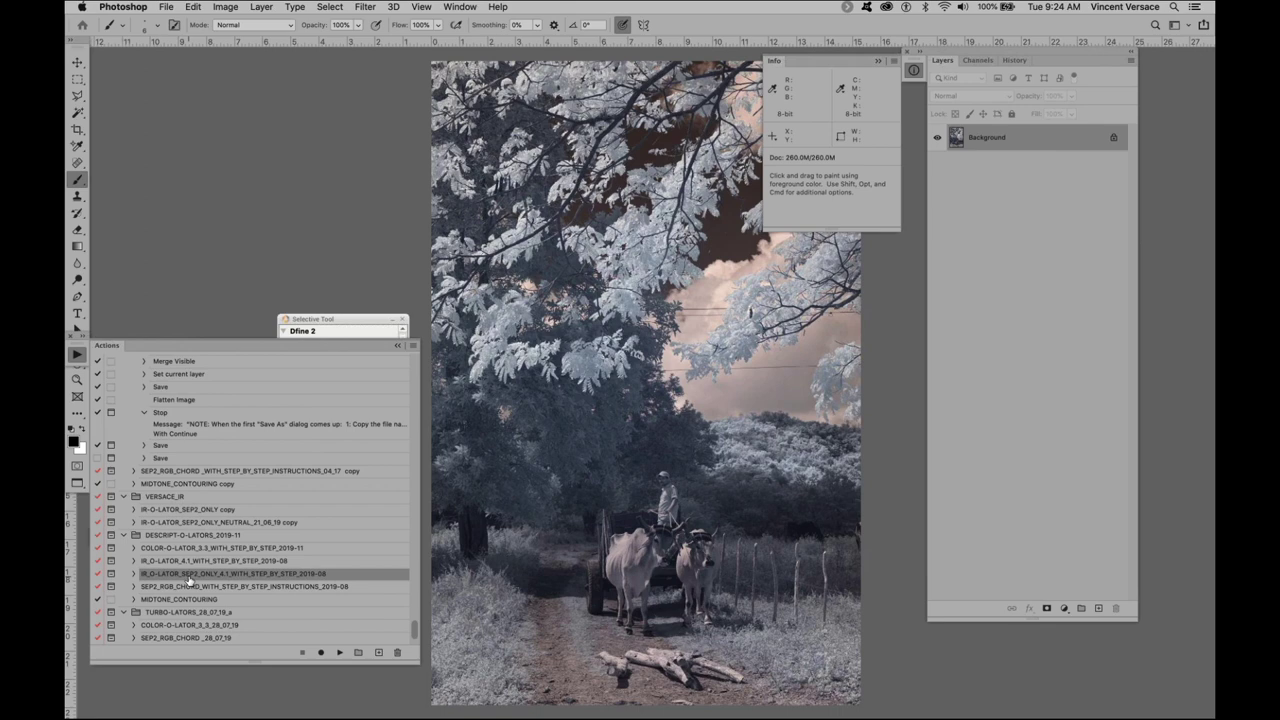
left_click(340, 653)
left_click(339, 653)
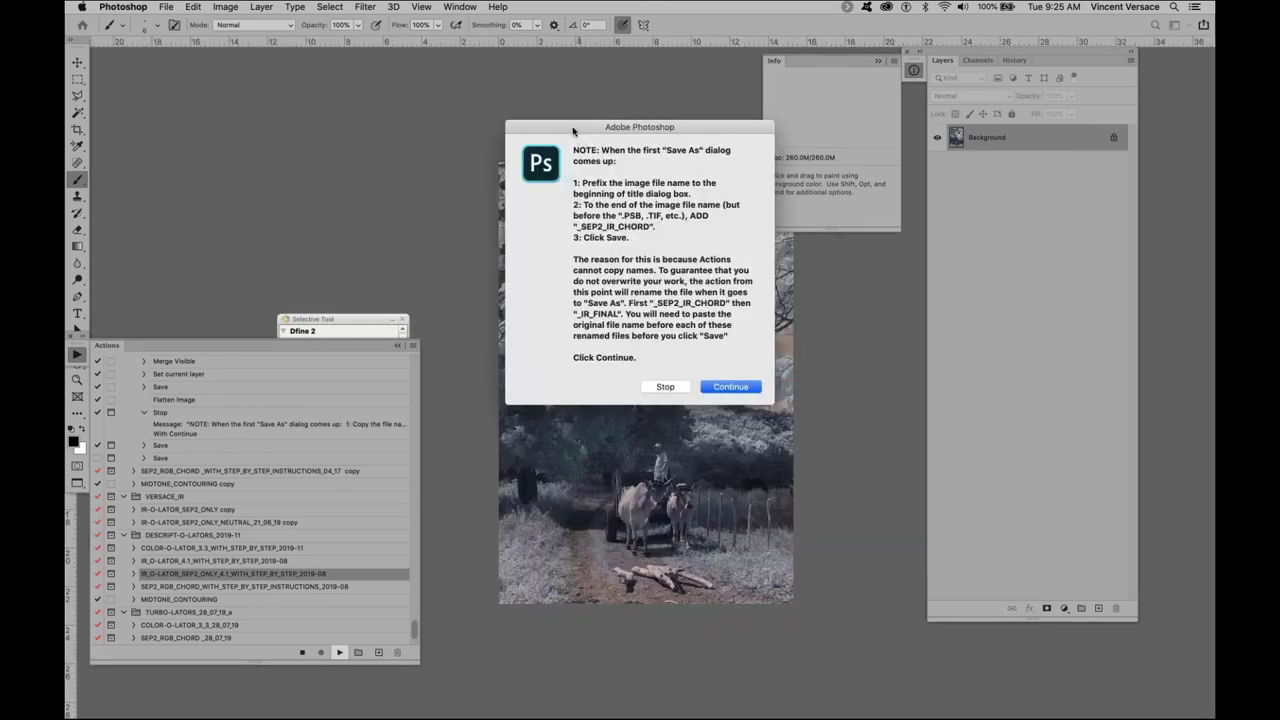
left_click_drag(578, 136, 288, 67)
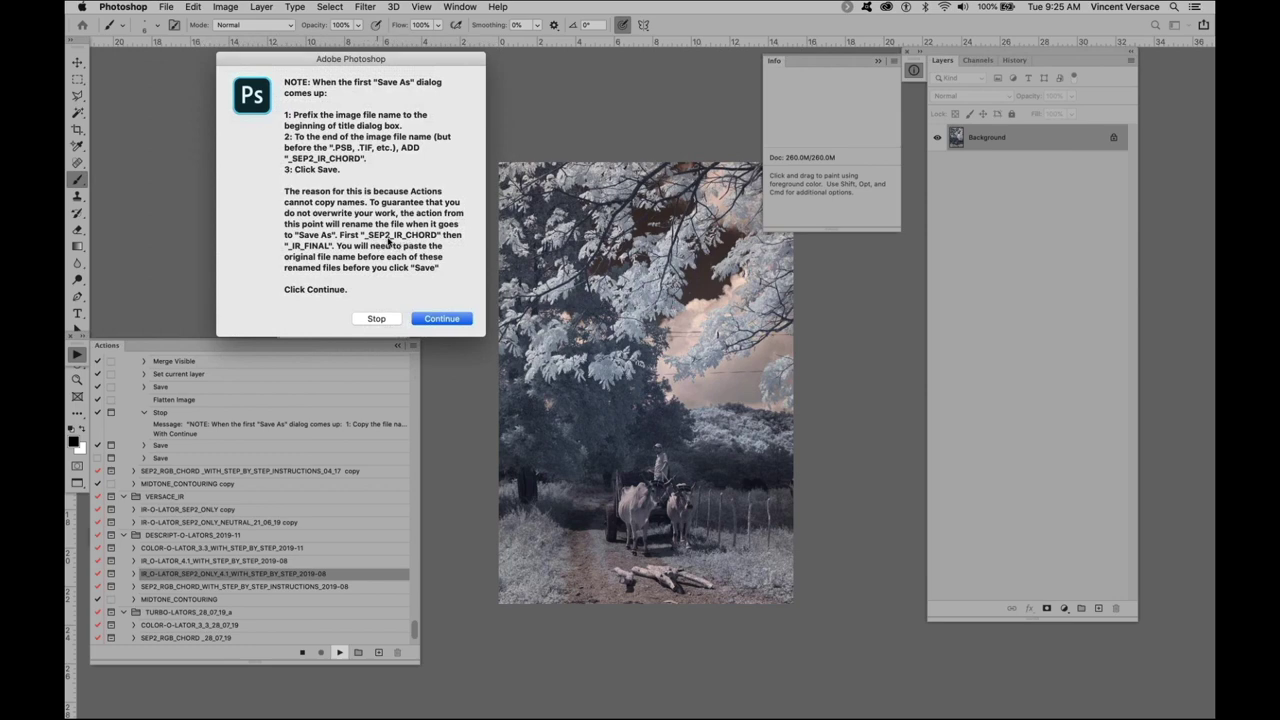
left_click(438, 318)
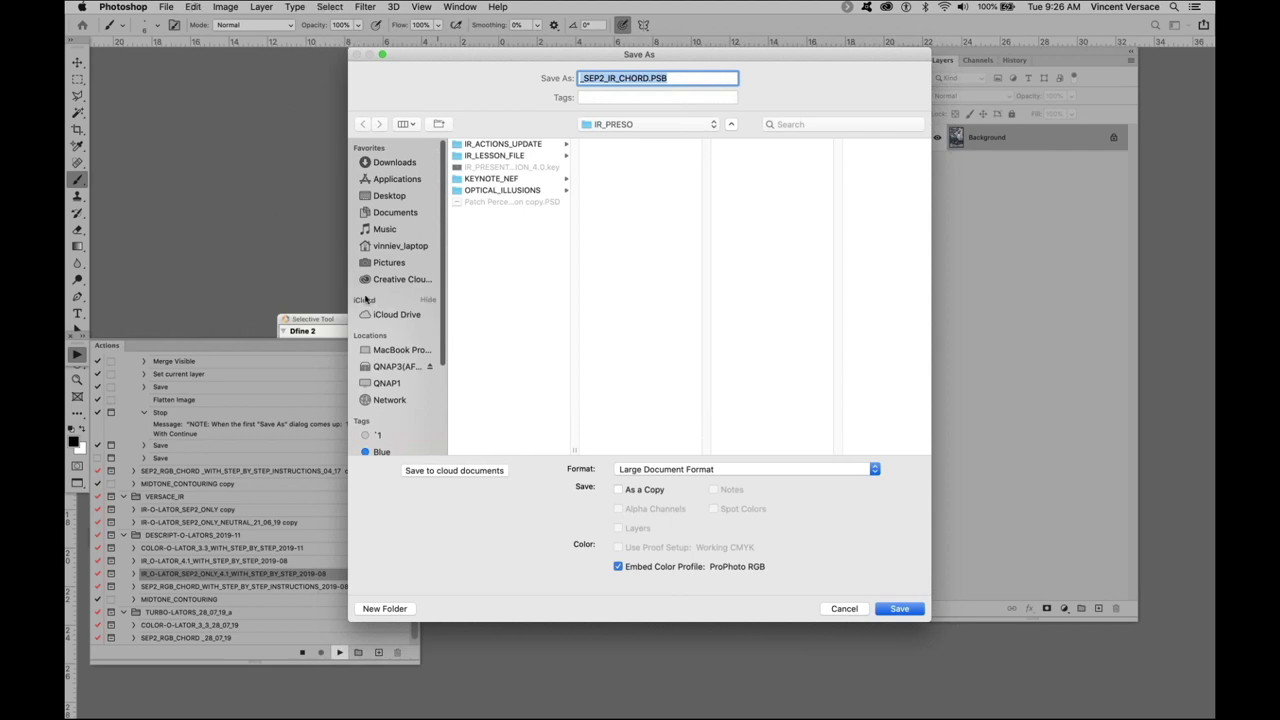
- Save the image as Z7R_CUBA_03_19_578_VAV3693_SEP2_IR_CHORD.PSB in the IR_LESSON_FILE folder inside IR_PRESO on the desktop
left_click(382, 198)
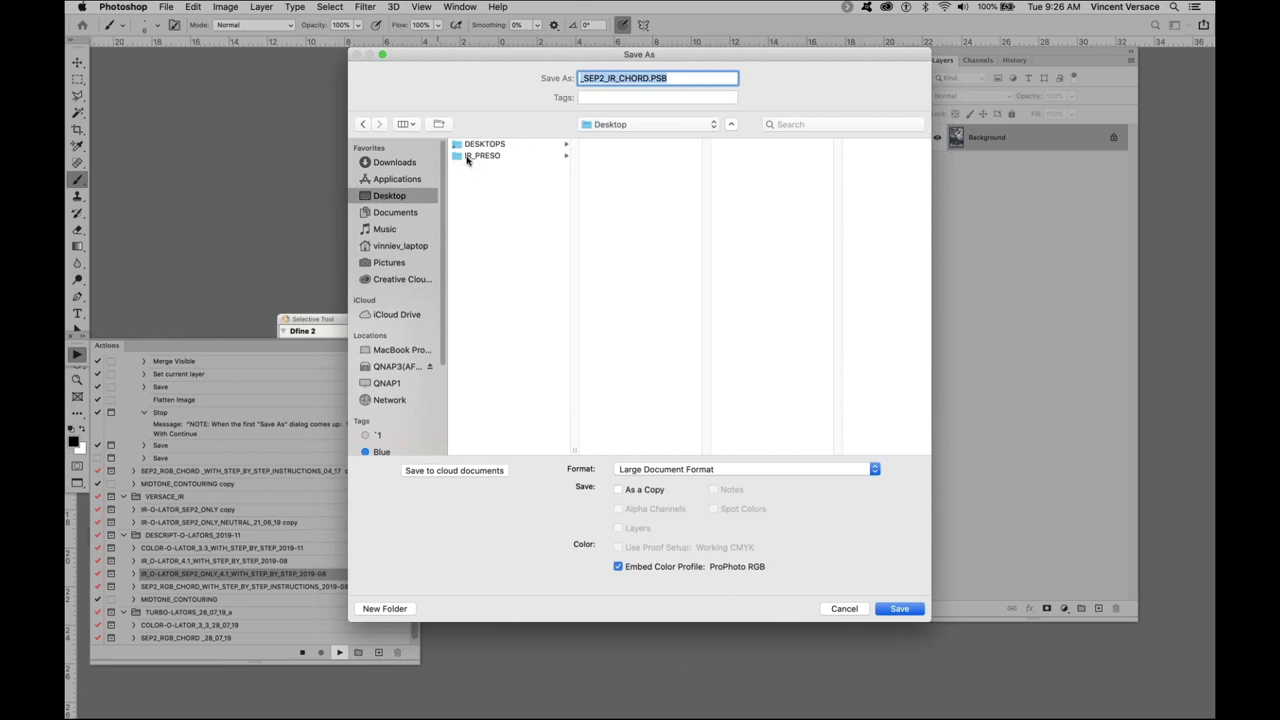
left_click(470, 157)
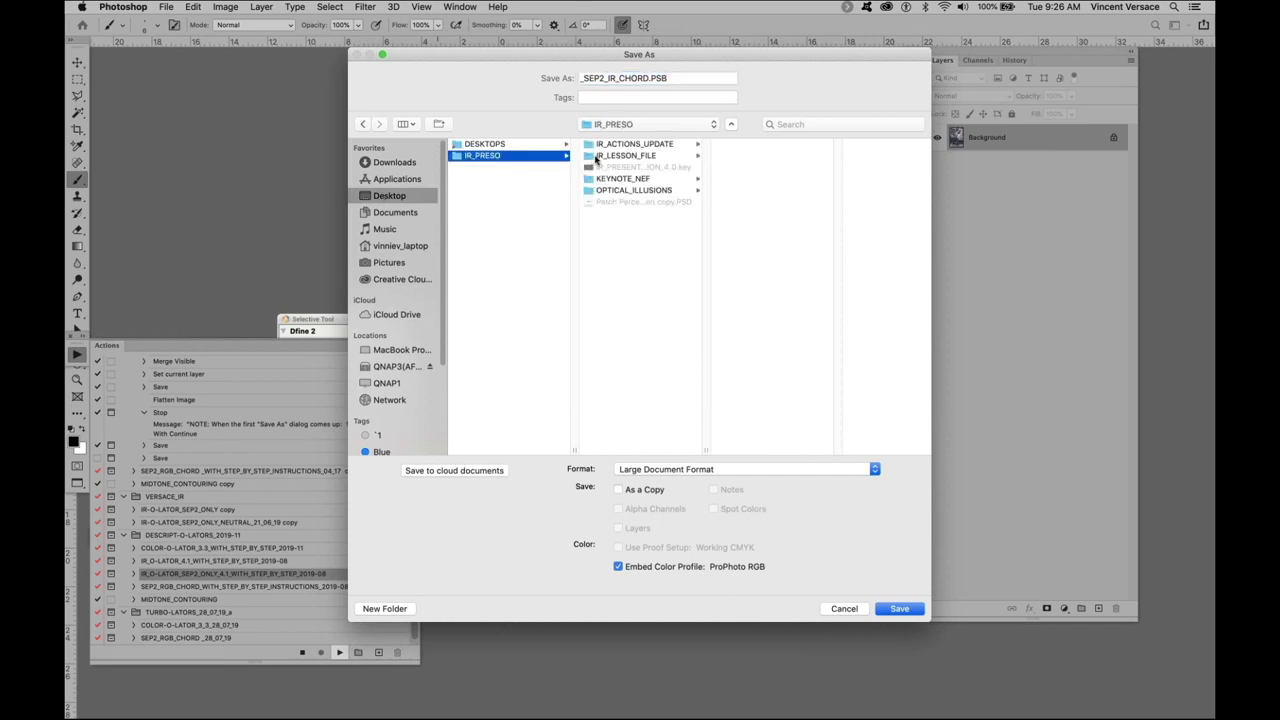
left_click(597, 157)
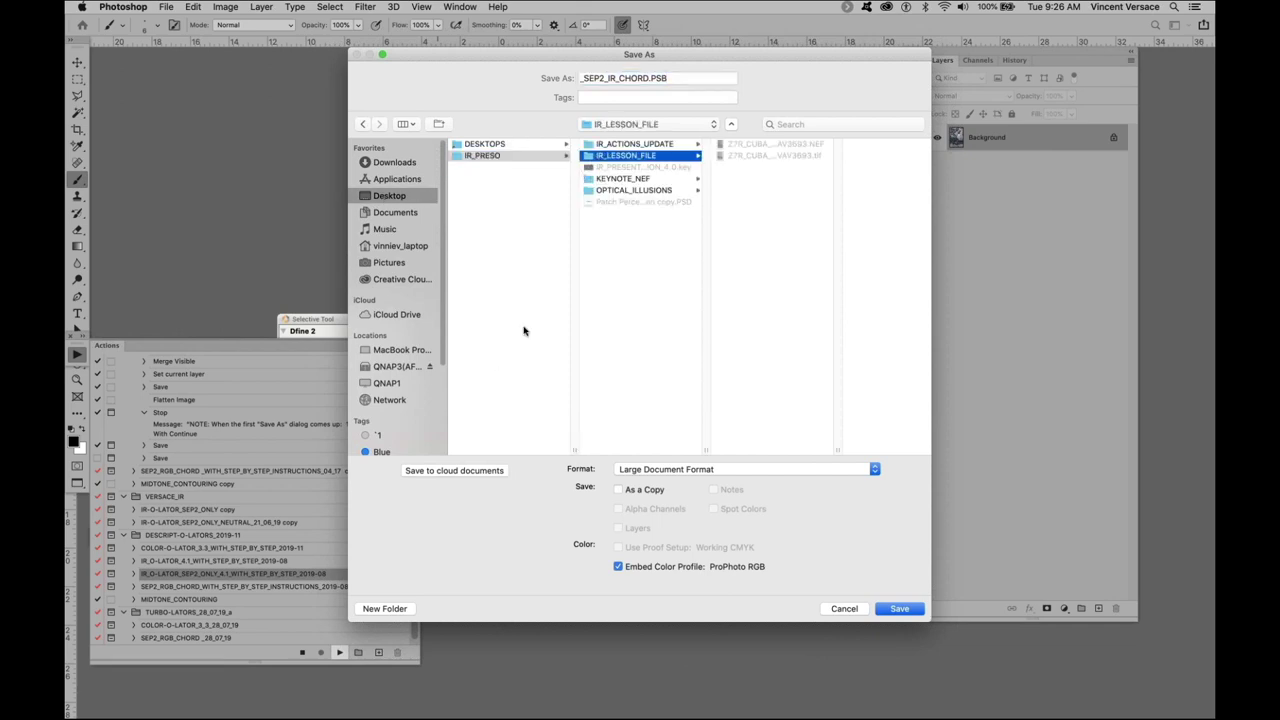
left_click(745, 156)
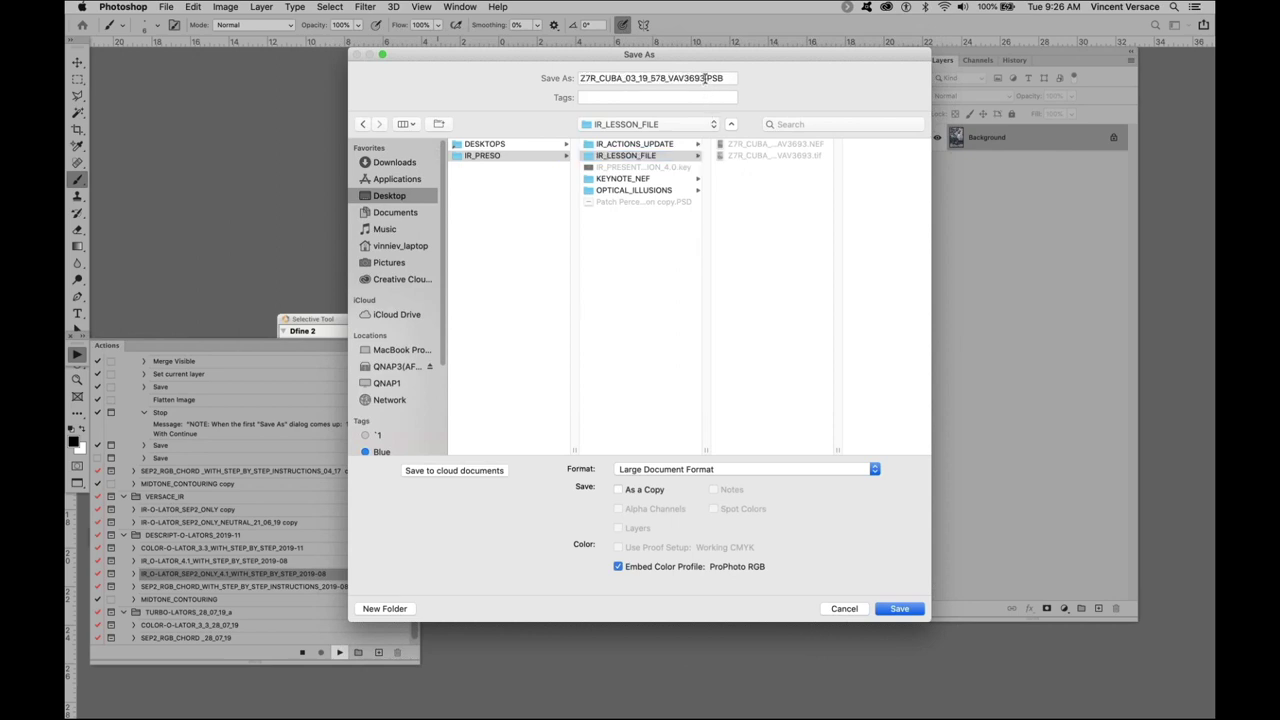
double_click(714, 78)
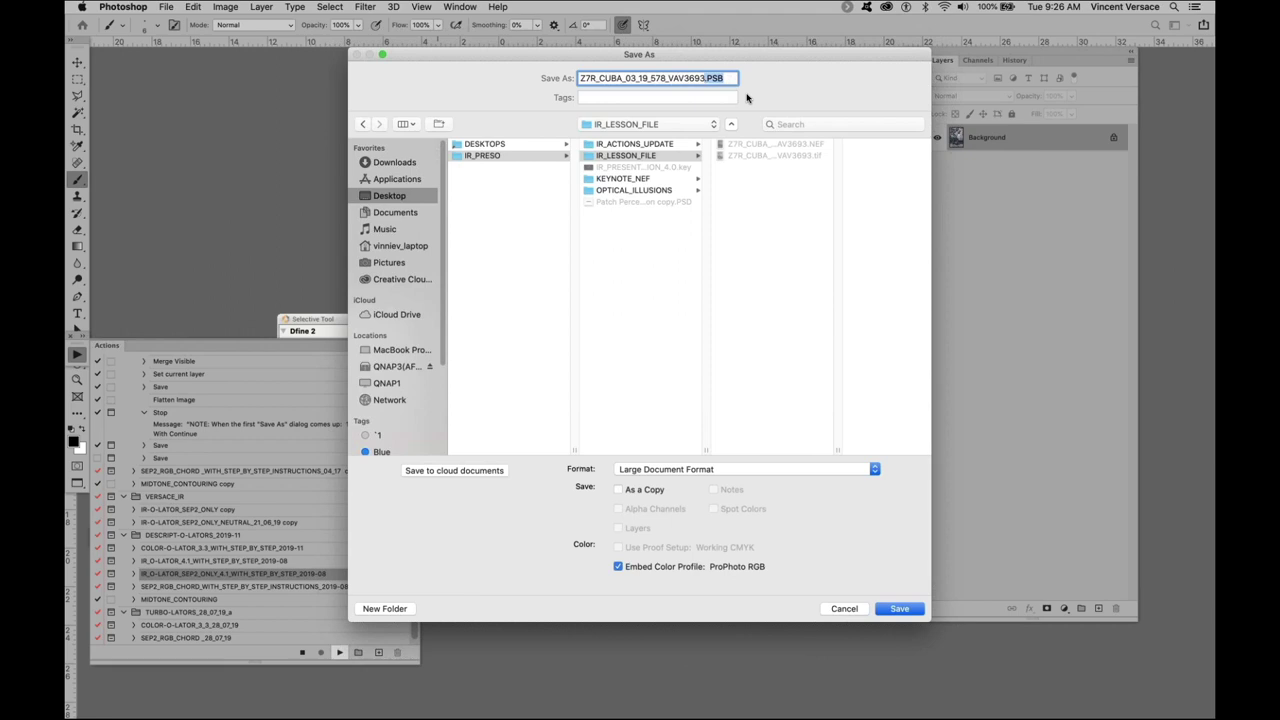
type("_SEP2_IR_CHORD.PSB")
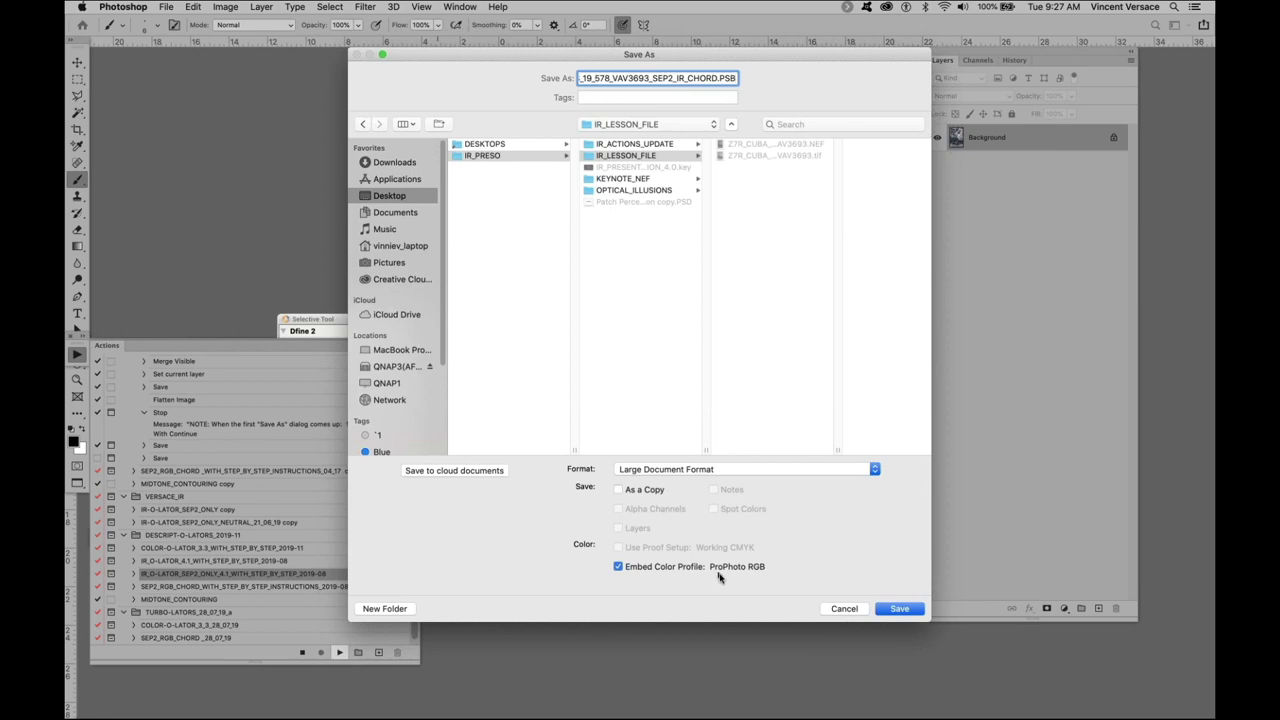
left_click(900, 608)
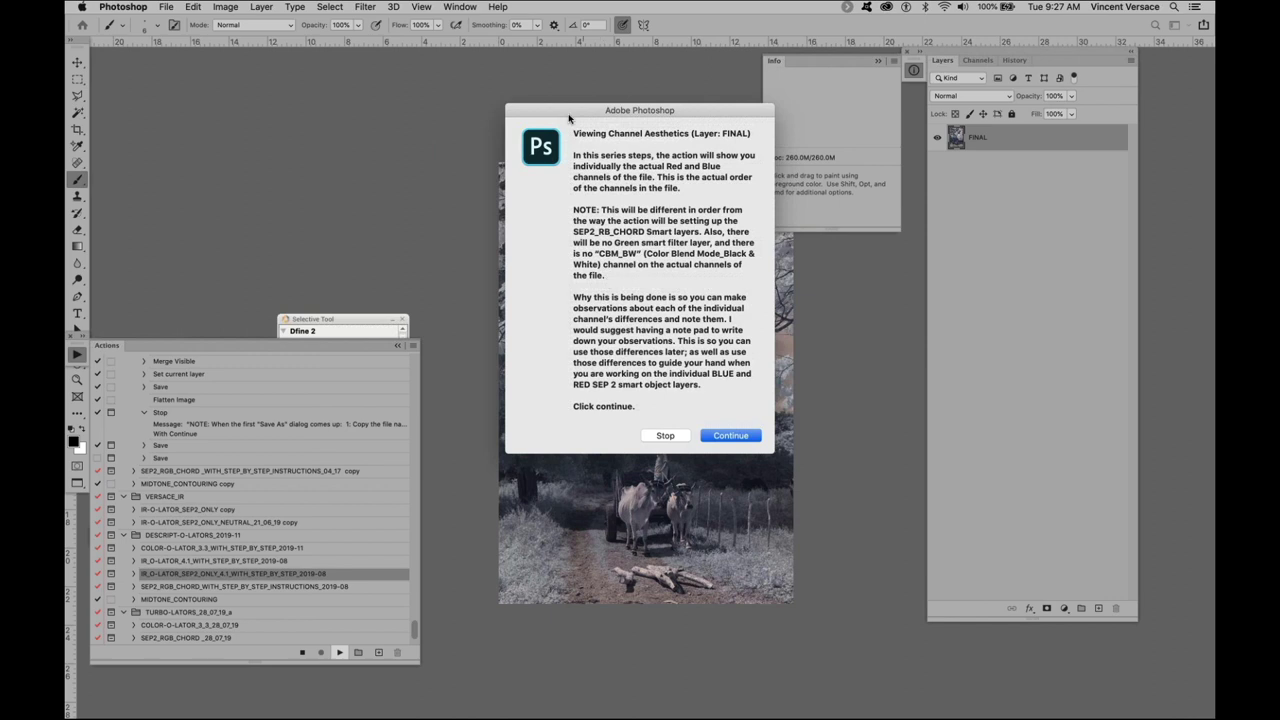
- Continue the action through its red and blue channel views up to STEP 5, moving each message off the photo
left_click_drag(566, 110, 279, 75)
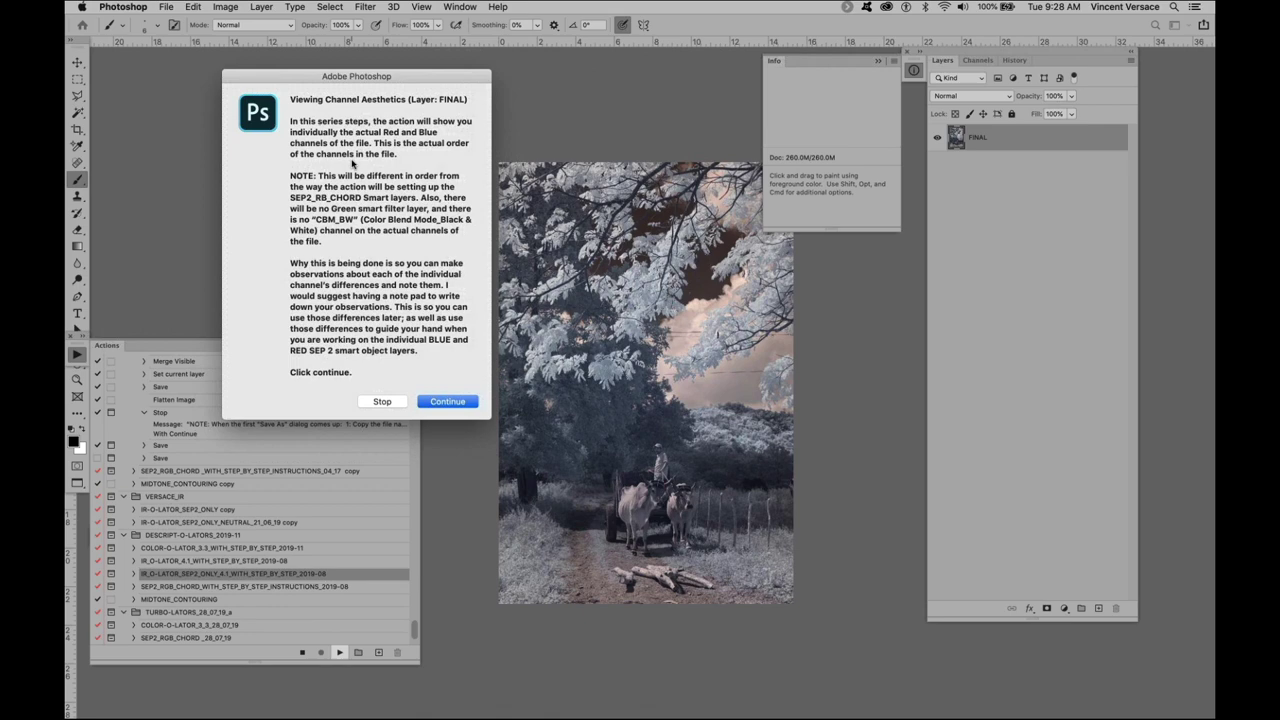
left_click(441, 403)
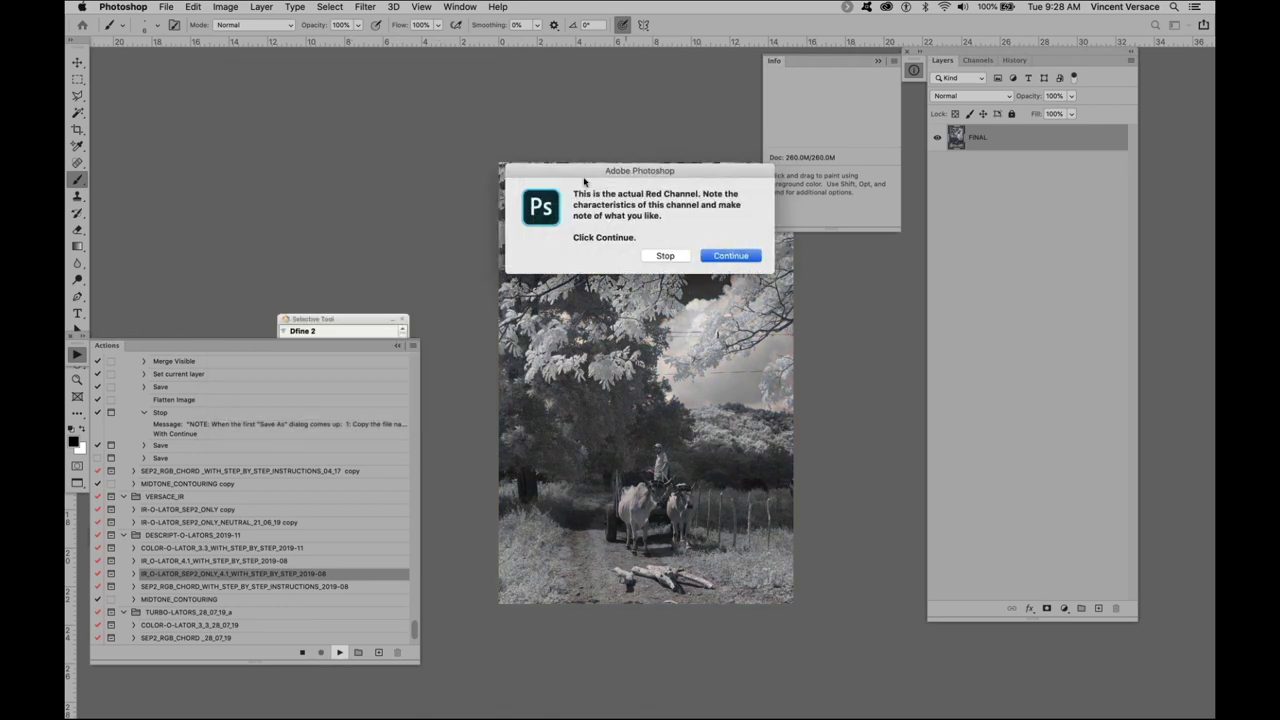
left_click_drag(583, 175, 285, 67)
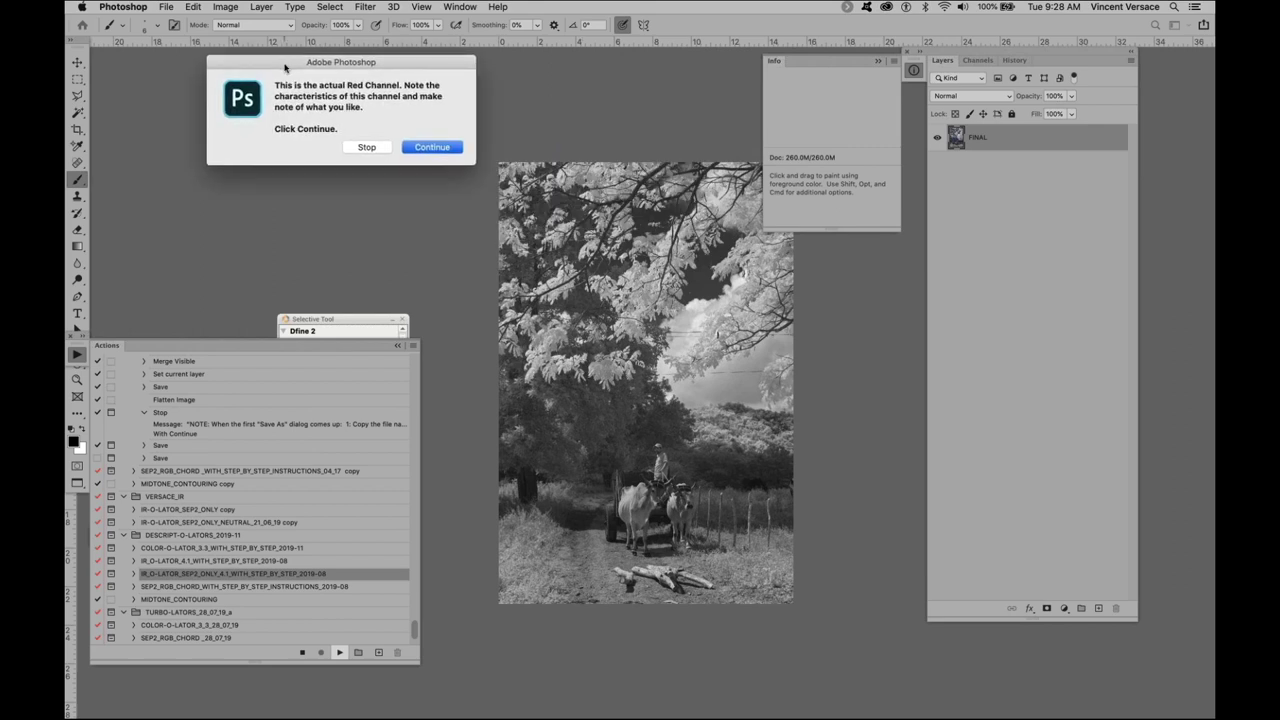
left_click(428, 150)
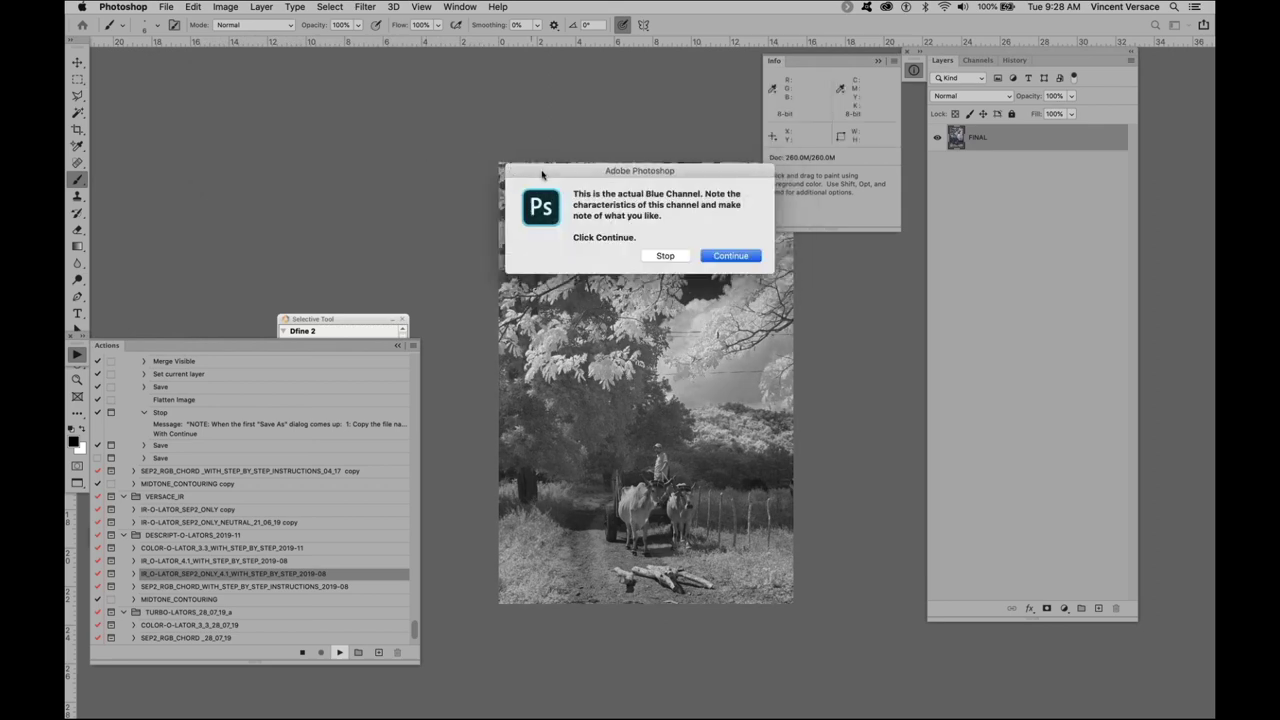
left_click_drag(540, 172, 245, 60)
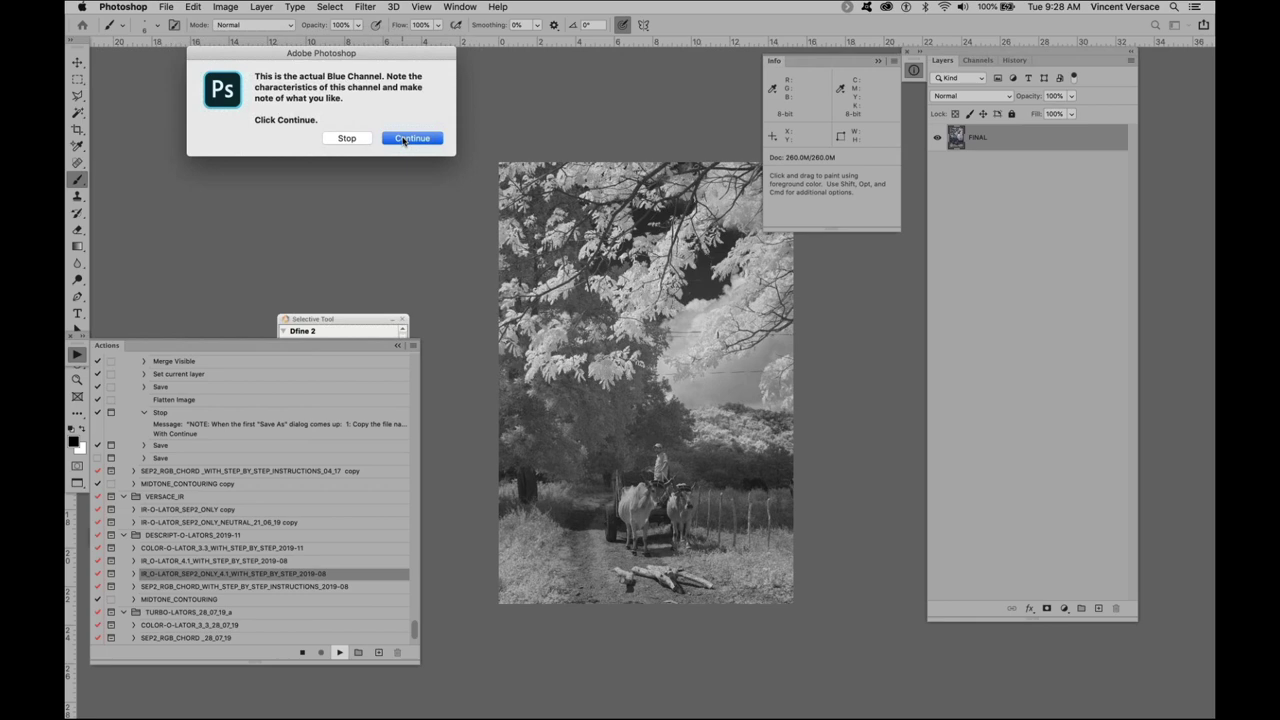
left_click(404, 140)
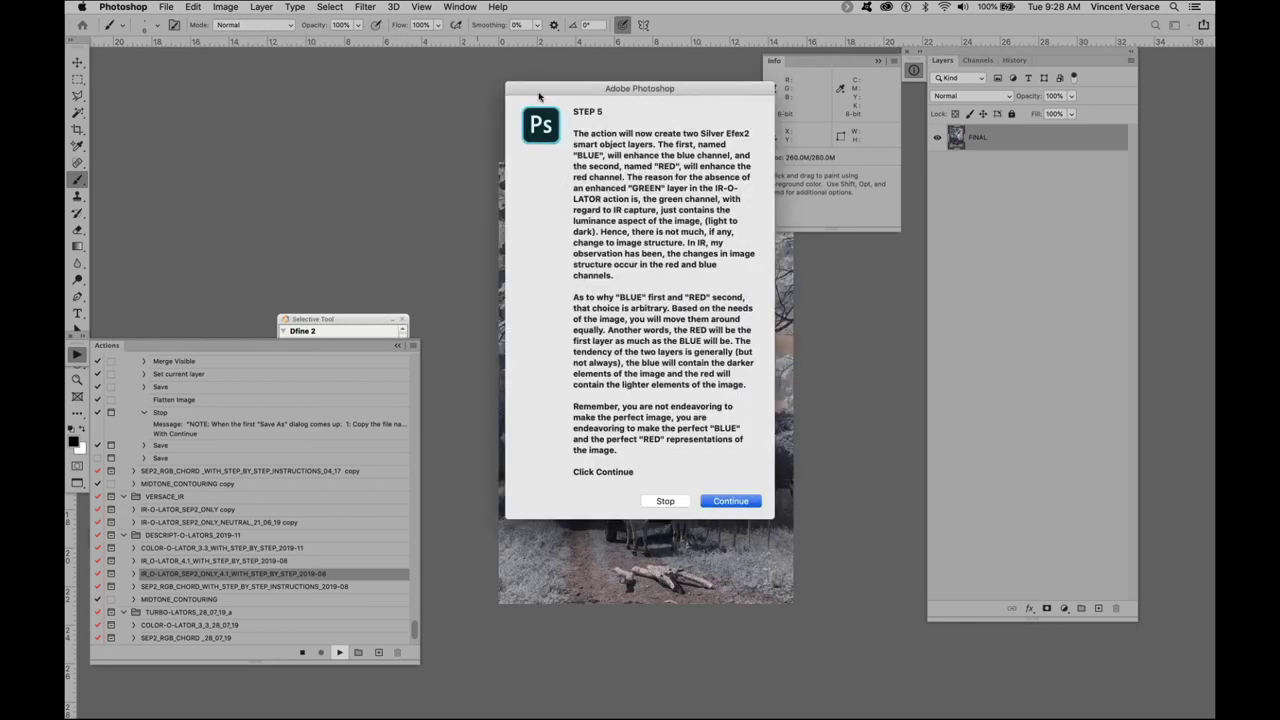
left_click_drag(557, 87, 255, 70)
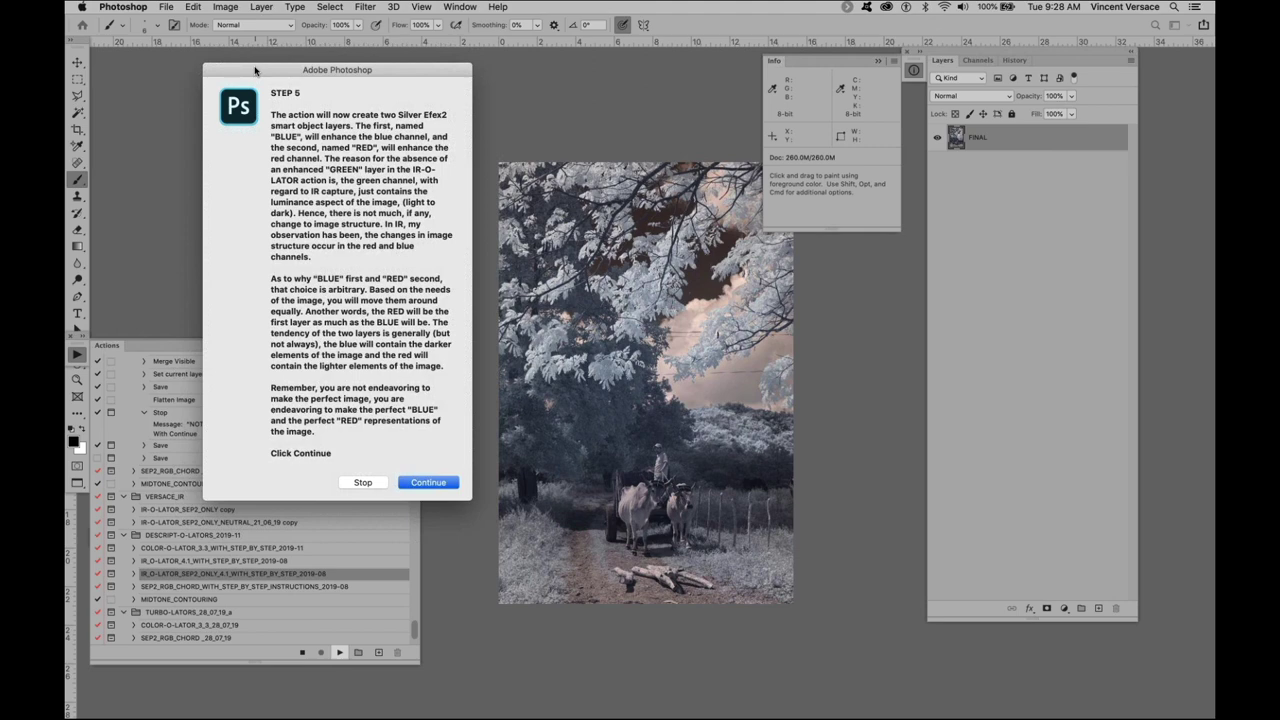
- Continue the action past the STEP 5 message into Silver Efex Pro 2 and enlarge the filter window to full screen
left_click(432, 484)
key("Tab")
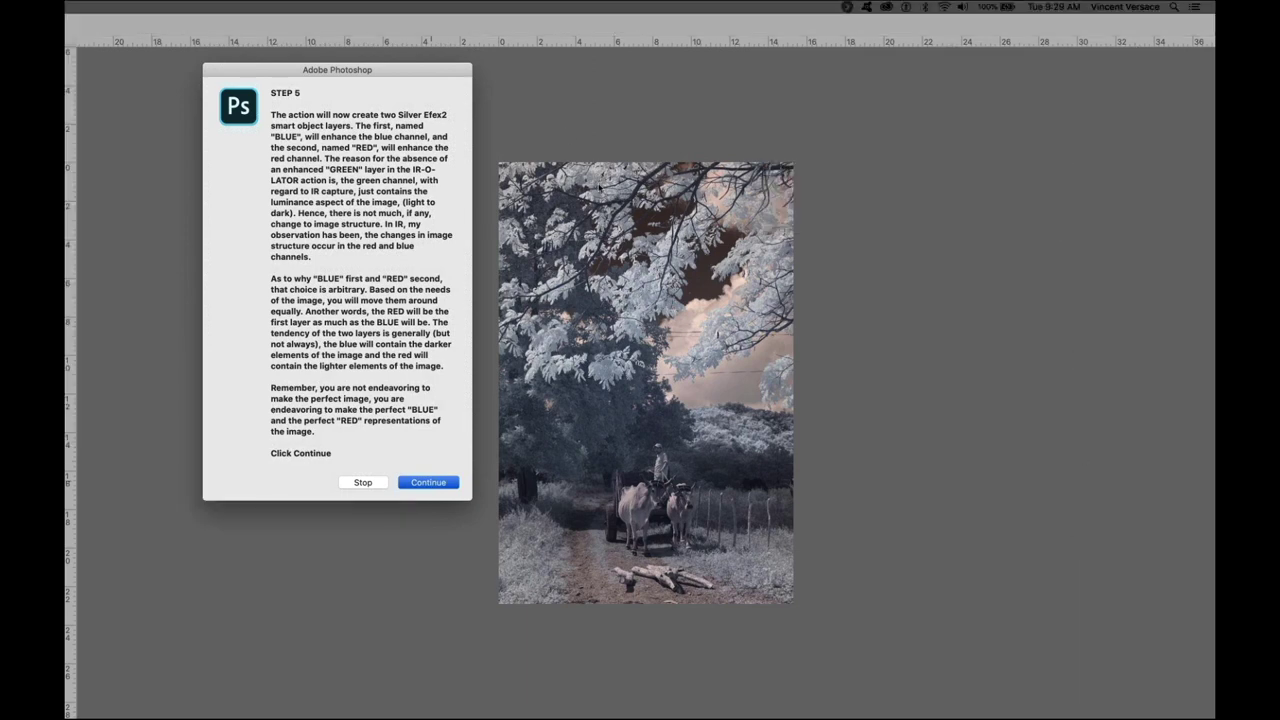
key("Return")
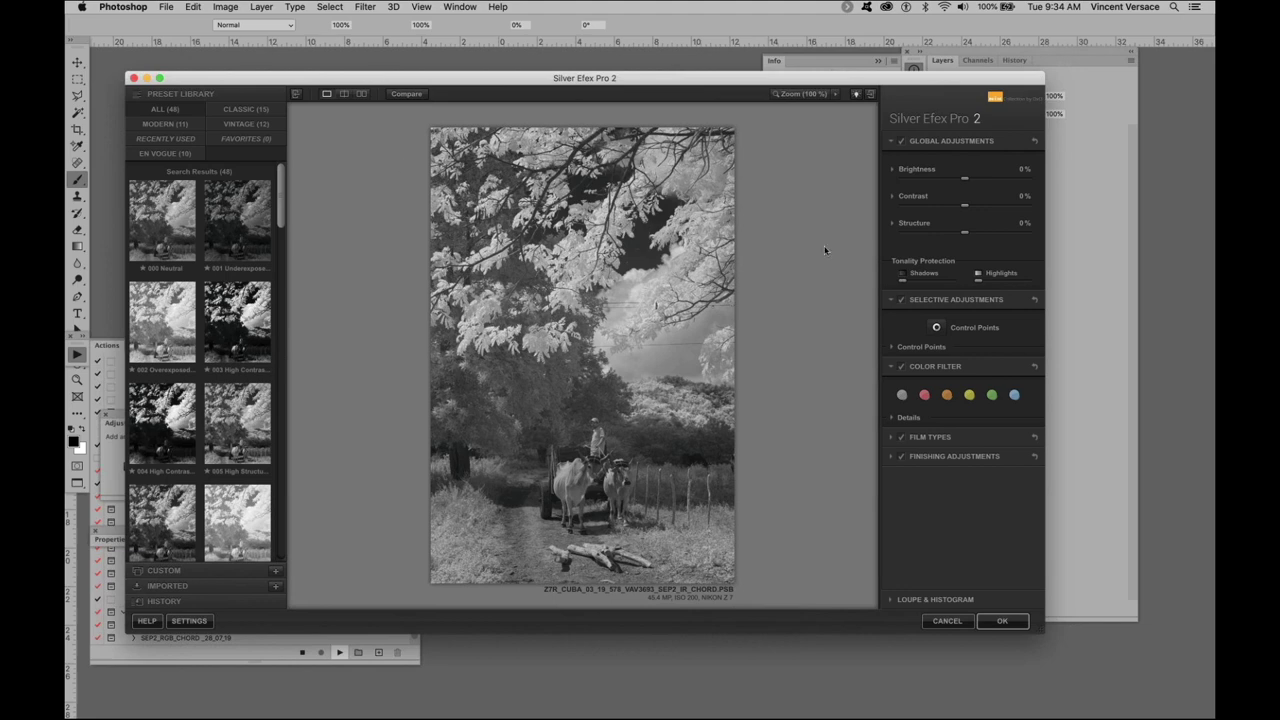
left_click(159, 77)
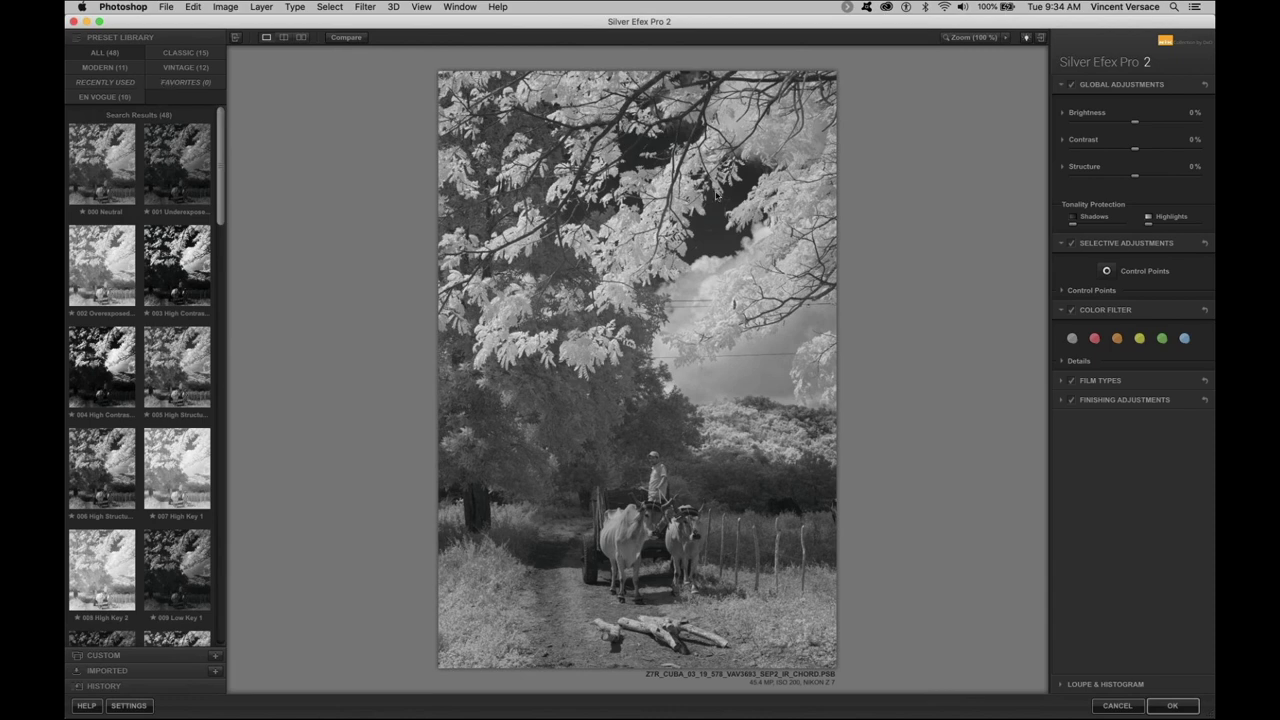
- Preview film types such as Polaroid 672 and Adox Silvermax 21 on the photo, and keep the film type at Neutral
left_click(1061, 382)
left_click(1090, 409)
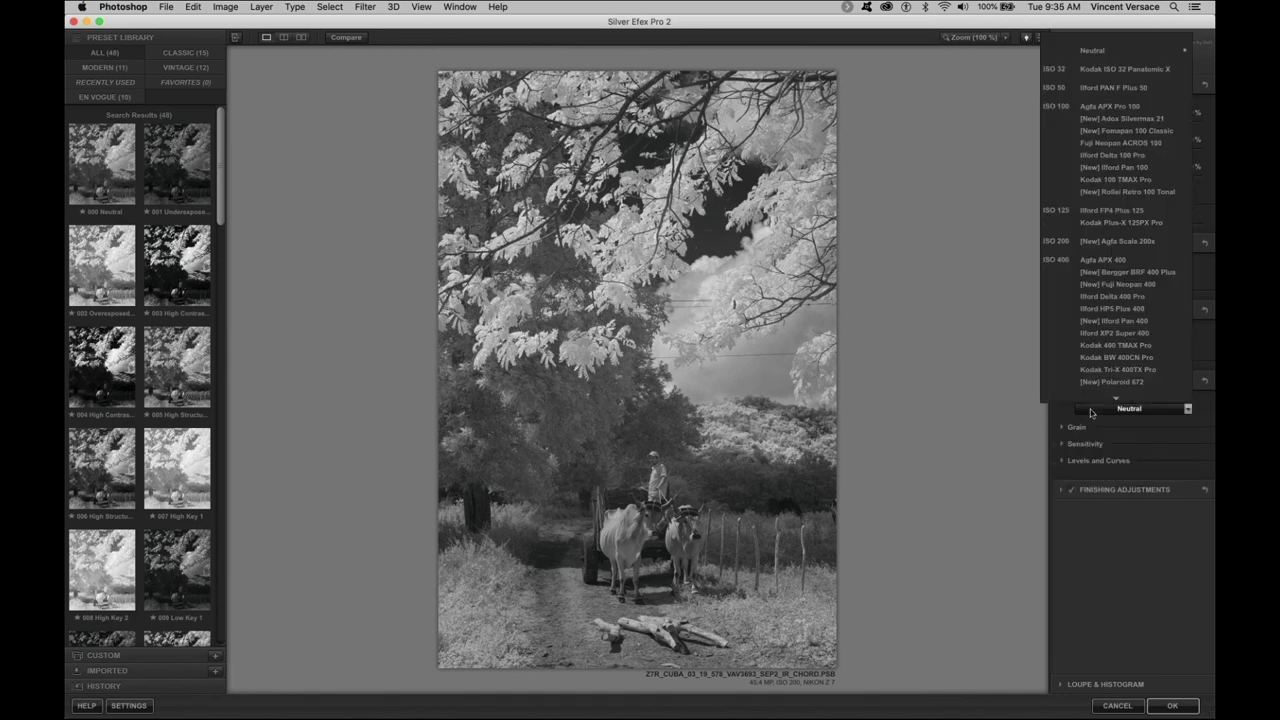
scroll(1090, 400, "down", 5)
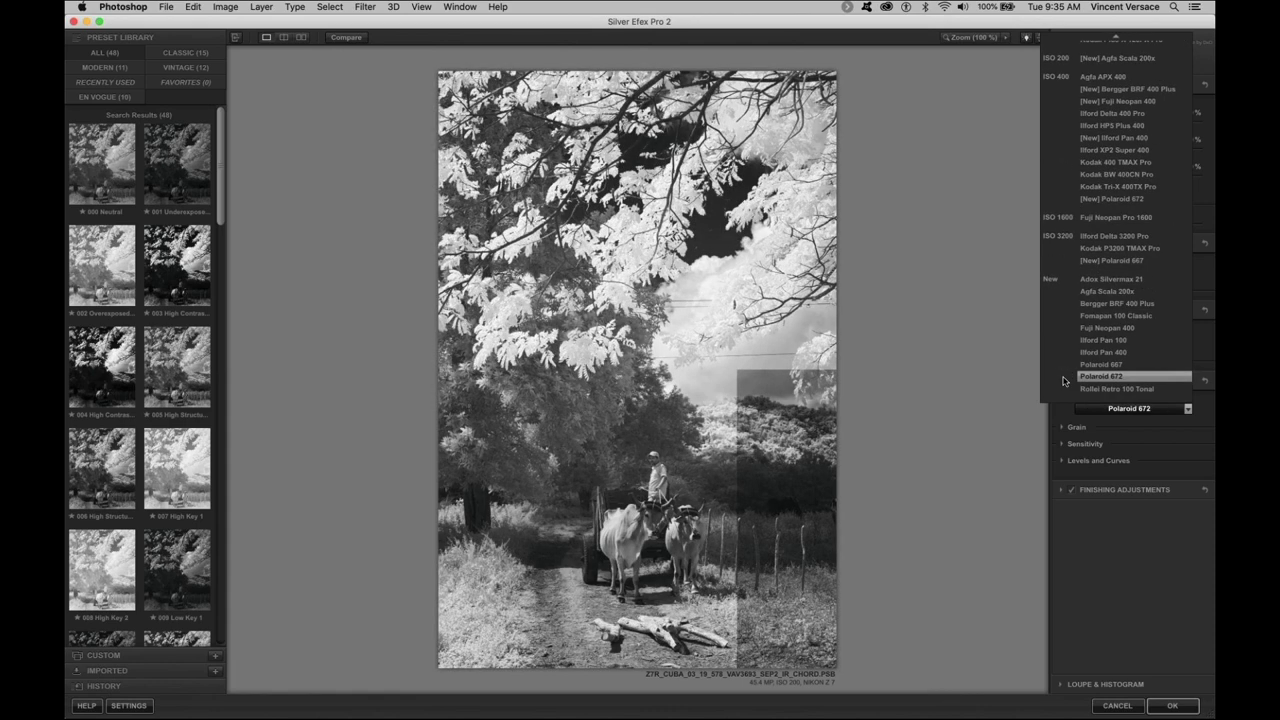
scroll(1069, 169, "up", 1)
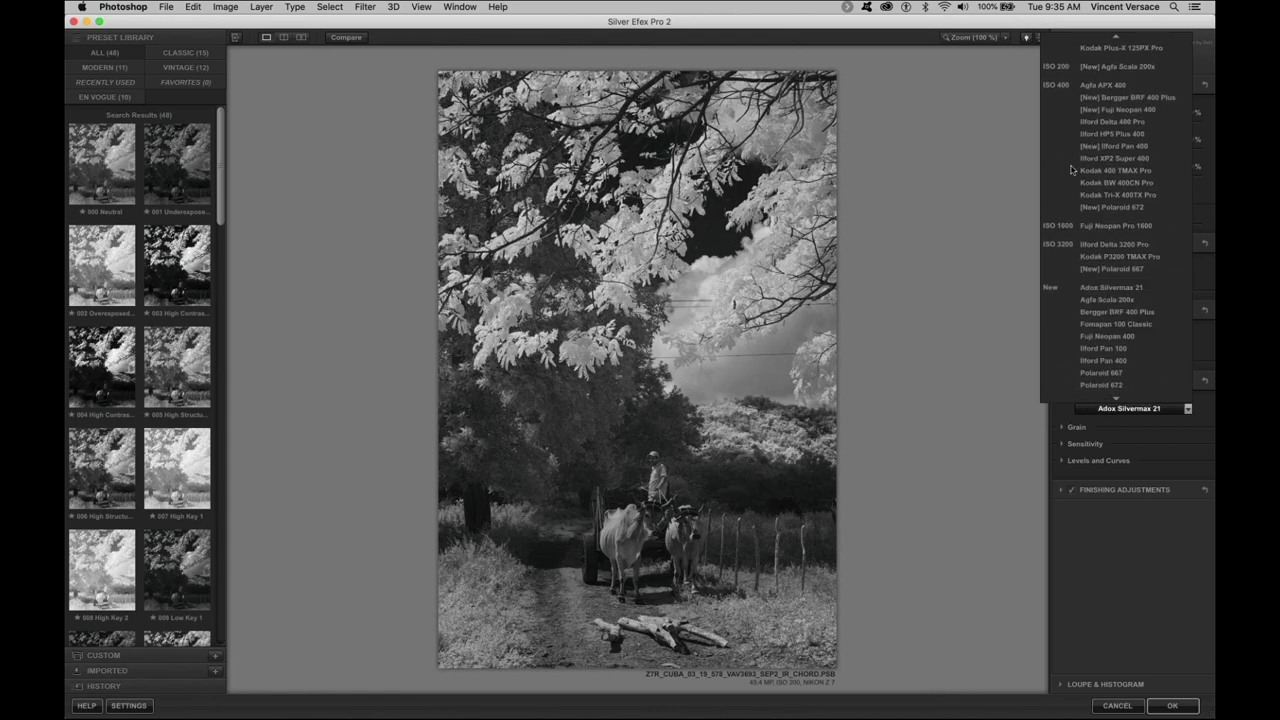
mouse_move(1118, 37)
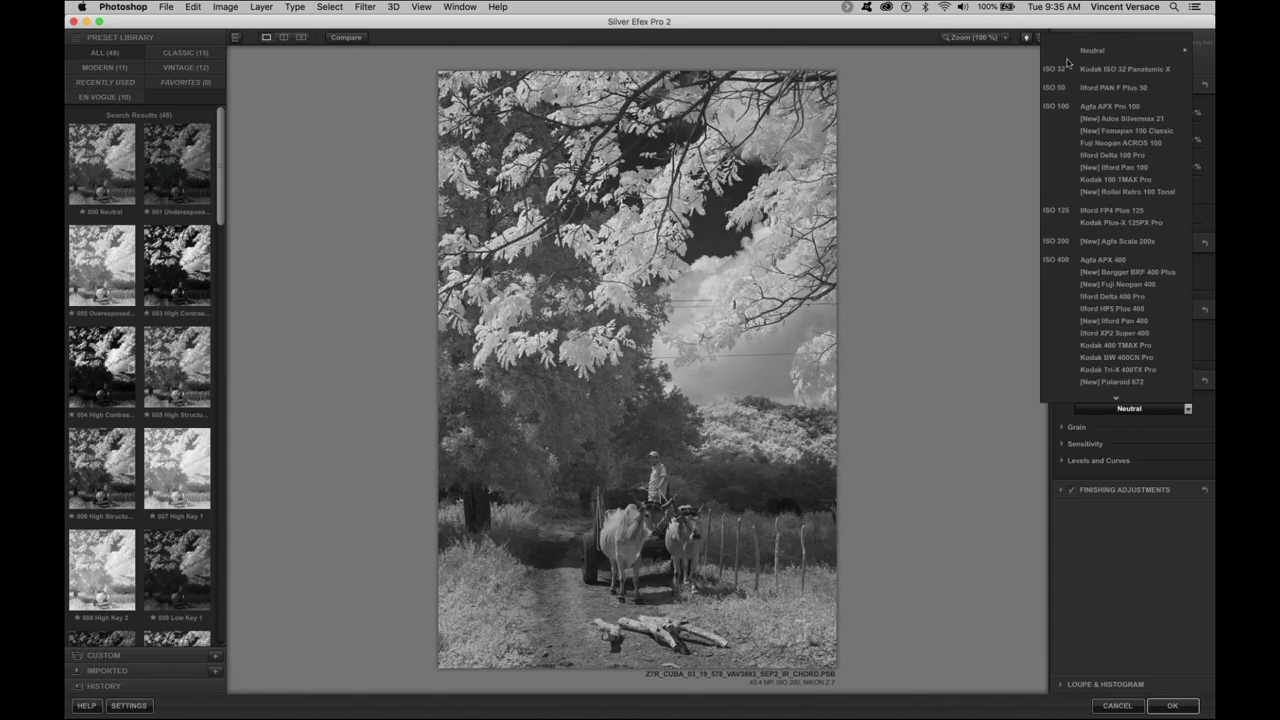
left_click(1080, 51)
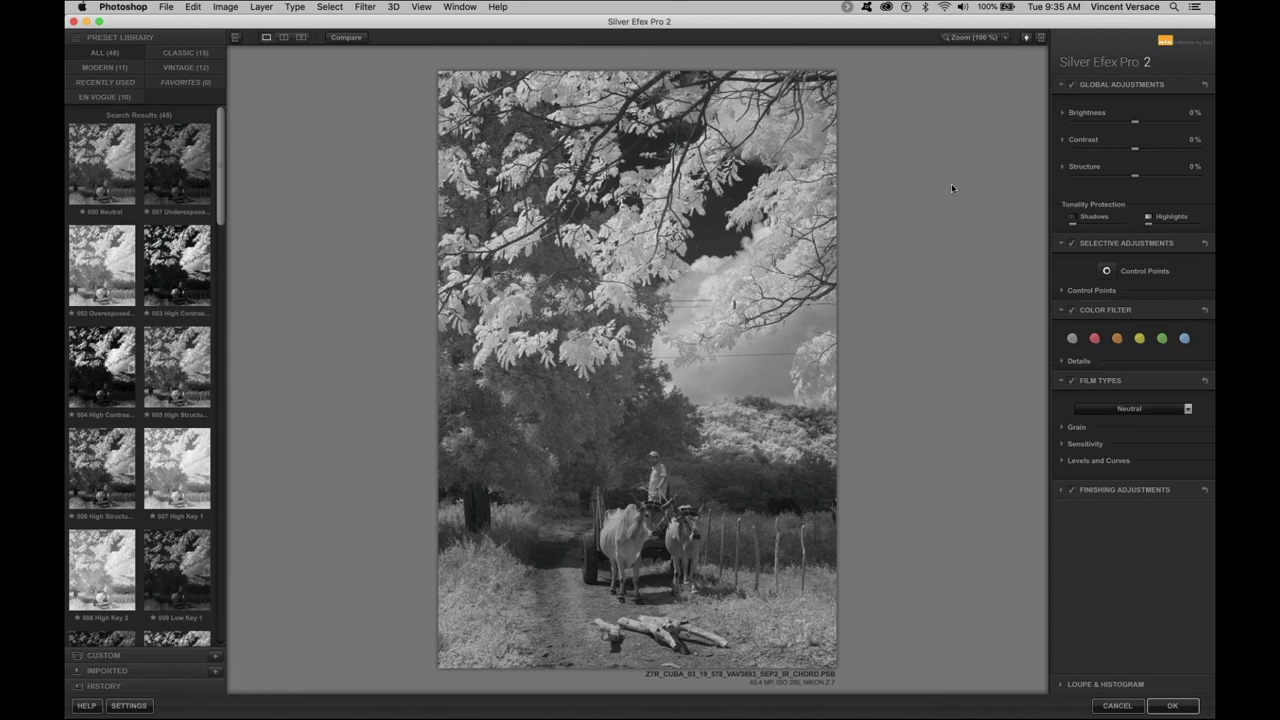
- Expand the Grain, Brightness, Contrast and Structure settings to expose their individual sliders
left_click(1063, 428)
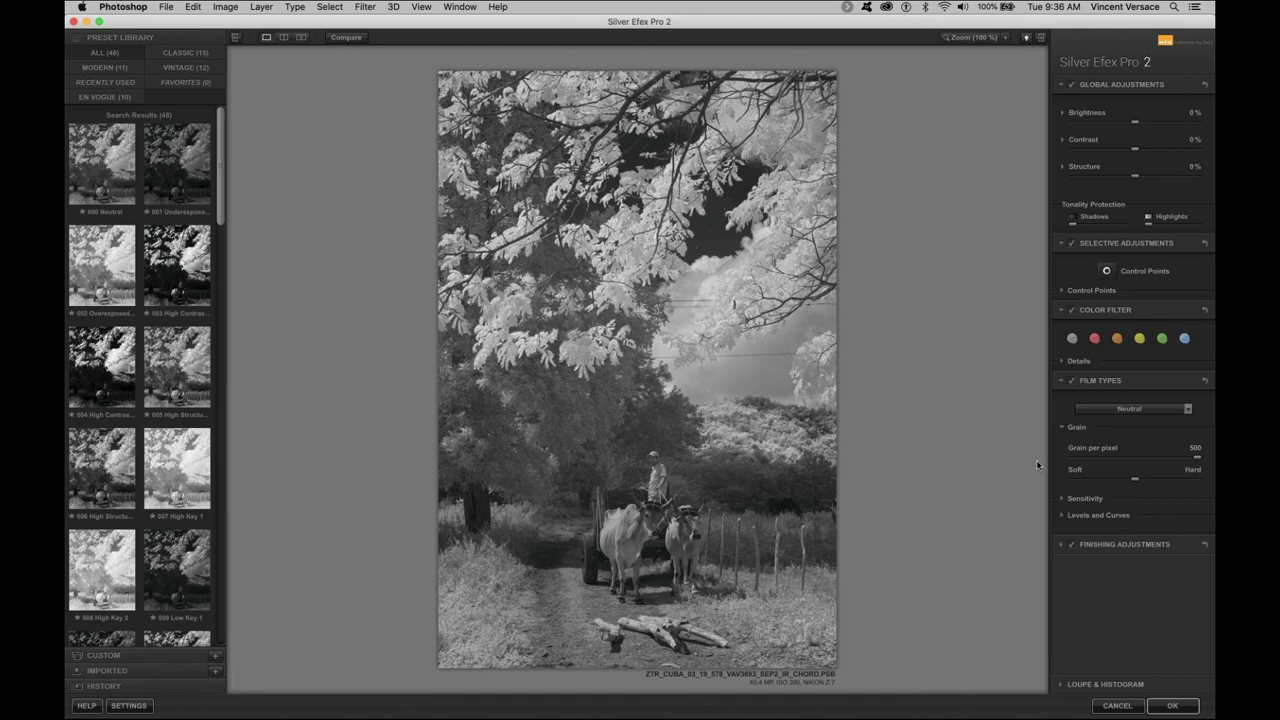
left_click(1063, 117)
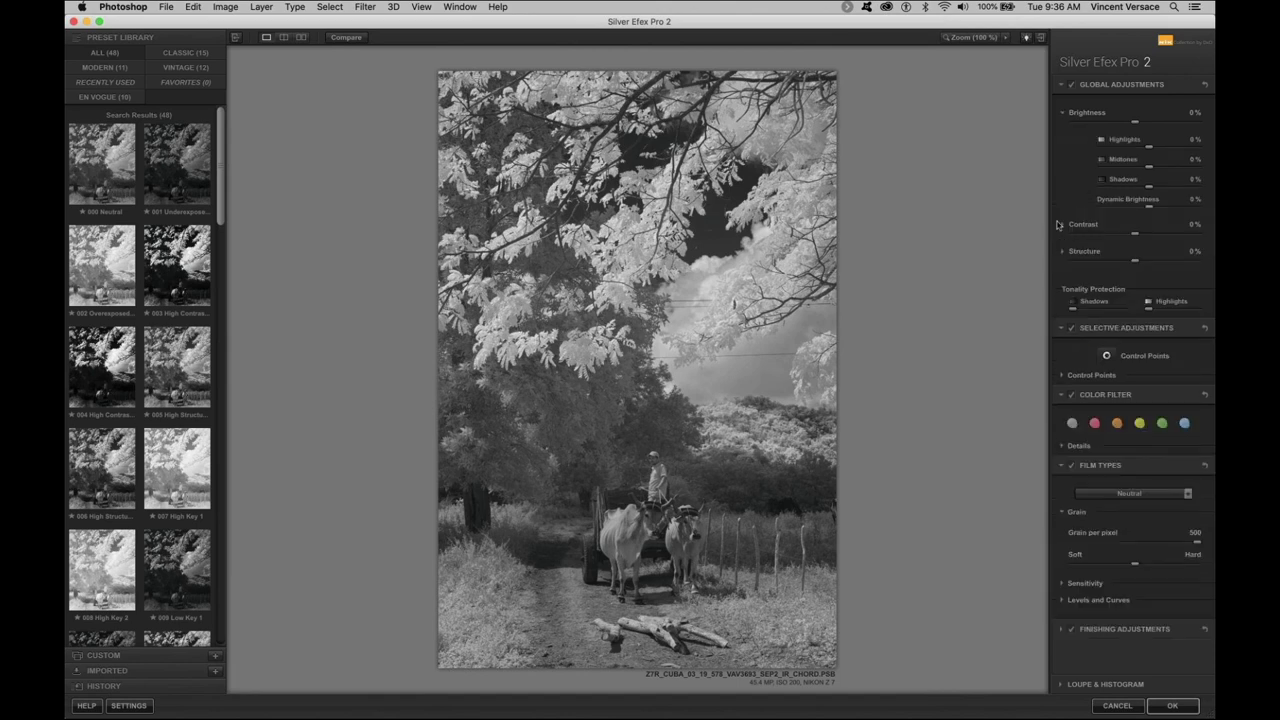
left_click(1061, 226)
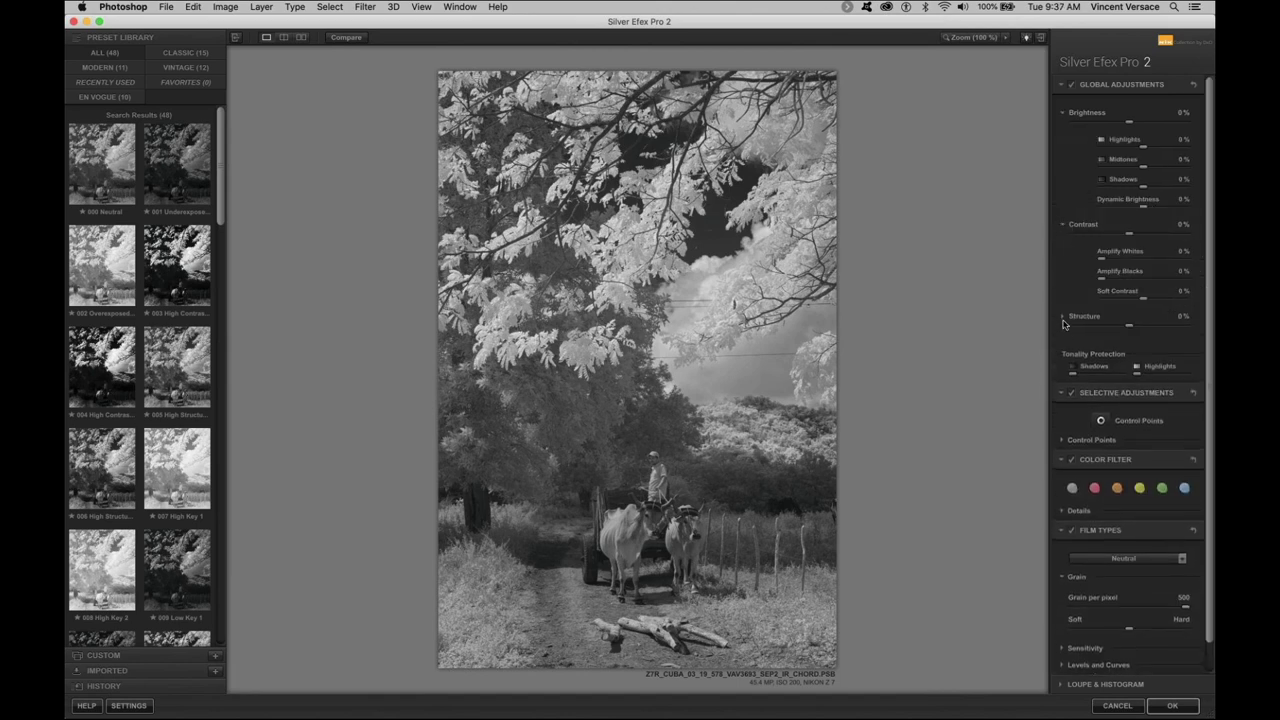
left_click(1064, 318)
scroll(1070, 377, "down", 2)
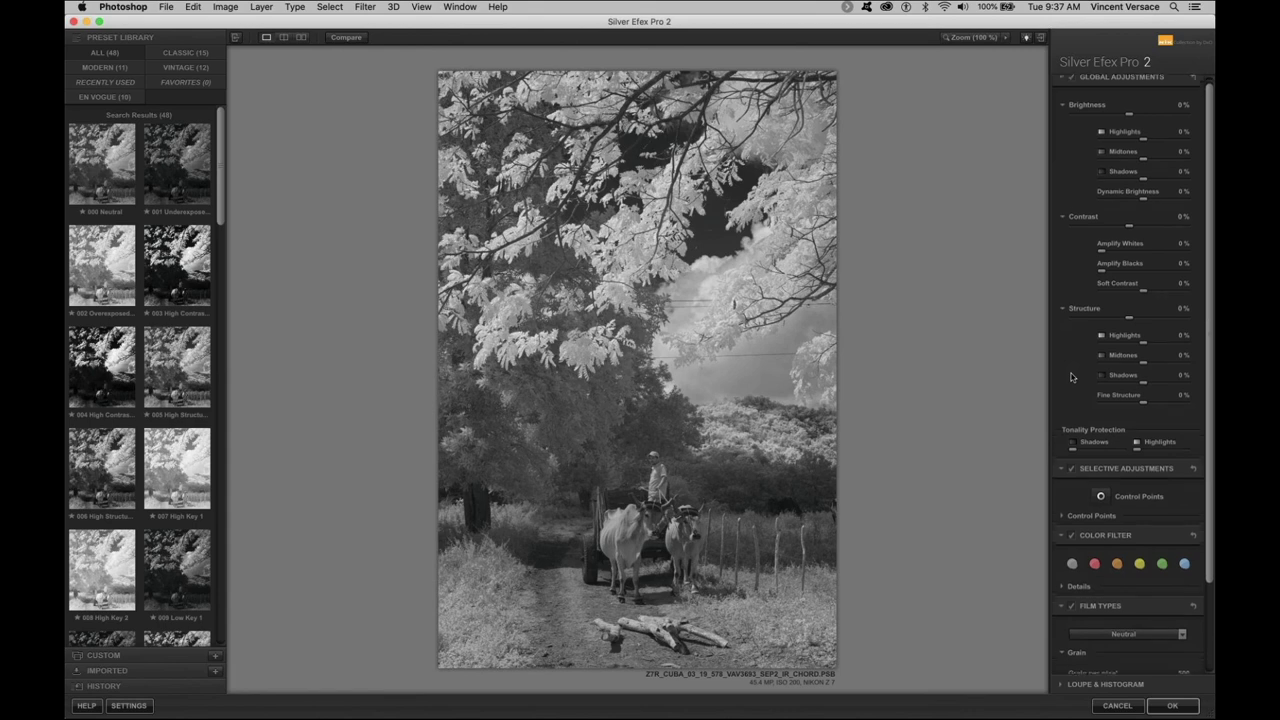
scroll(1070, 377, "up", 2)
scroll(1070, 377, "up", 1)
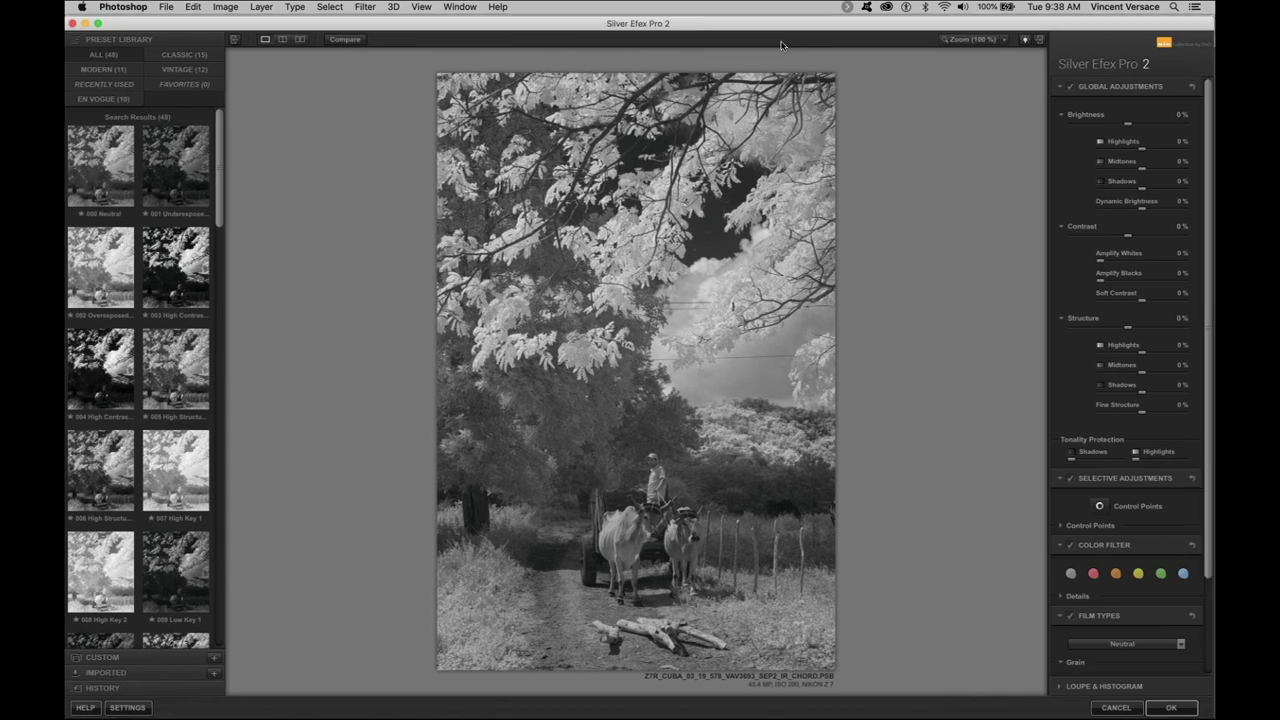
left_click(74, 21)
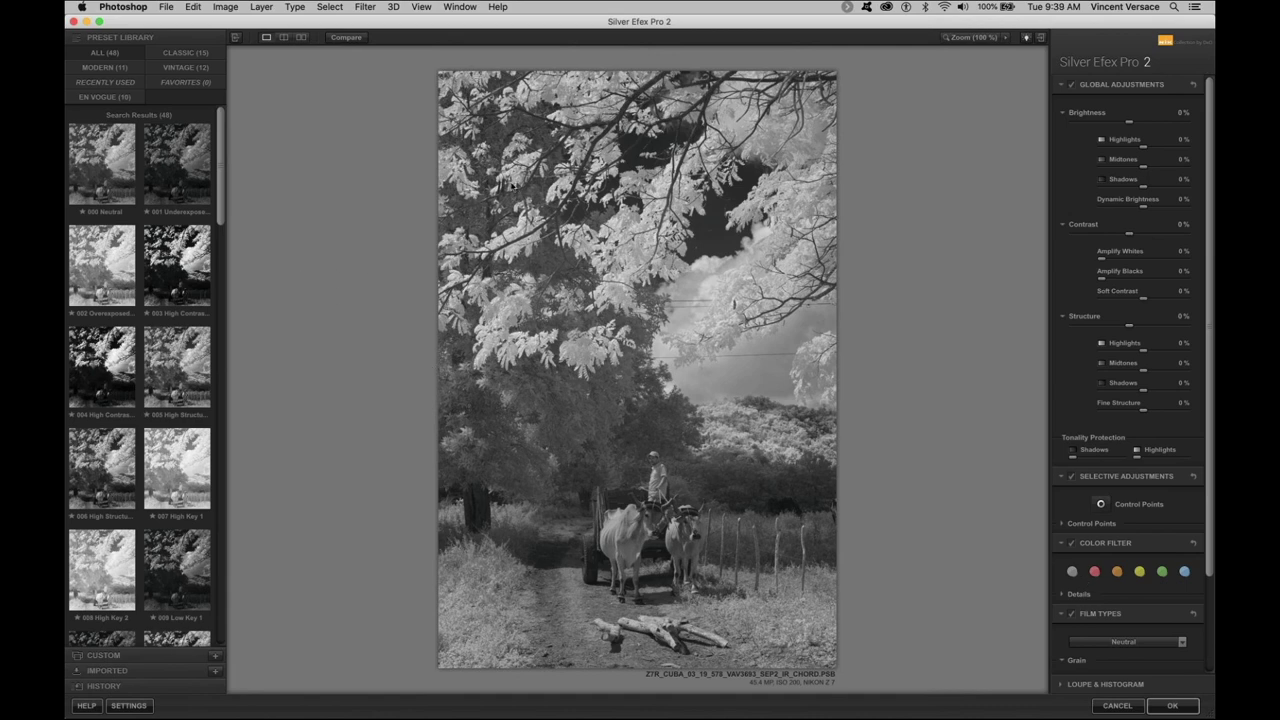
- Place a control point on the grass in front of the fence, expand its full slider set, and lower its brightness
left_click(1100, 504)
left_click(763, 618)
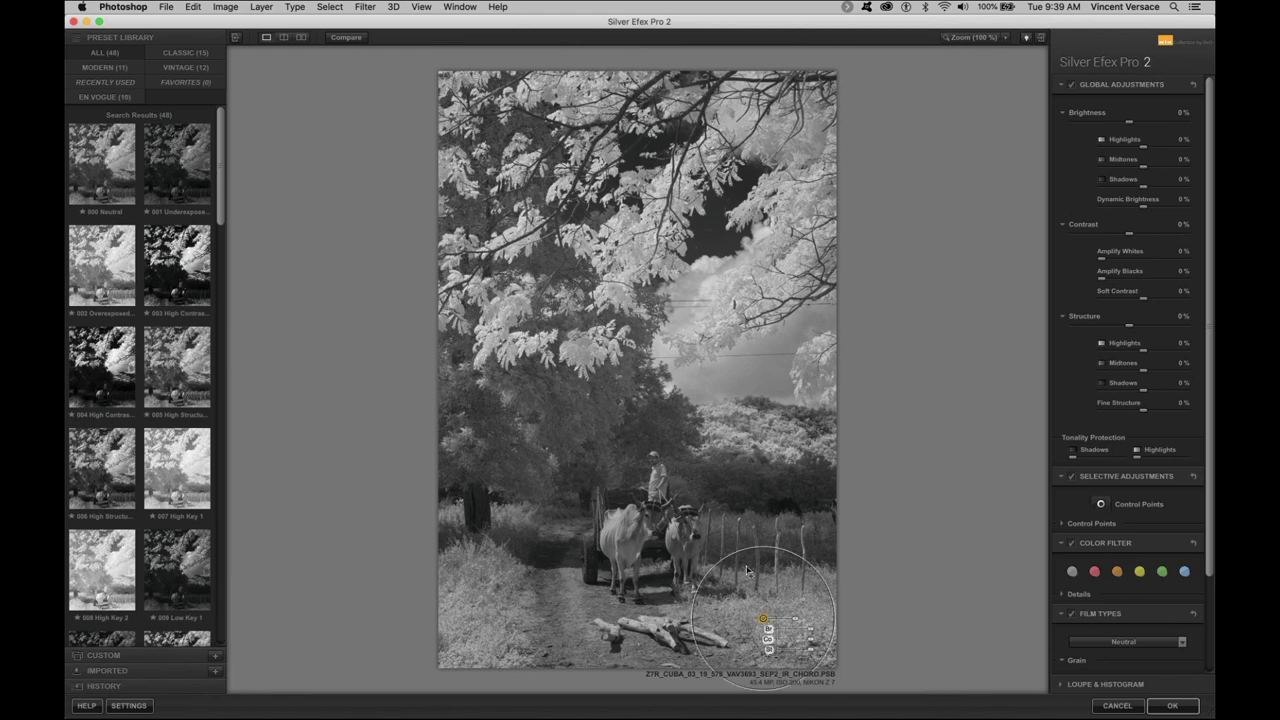
left_click_drag(763, 618, 733, 478)
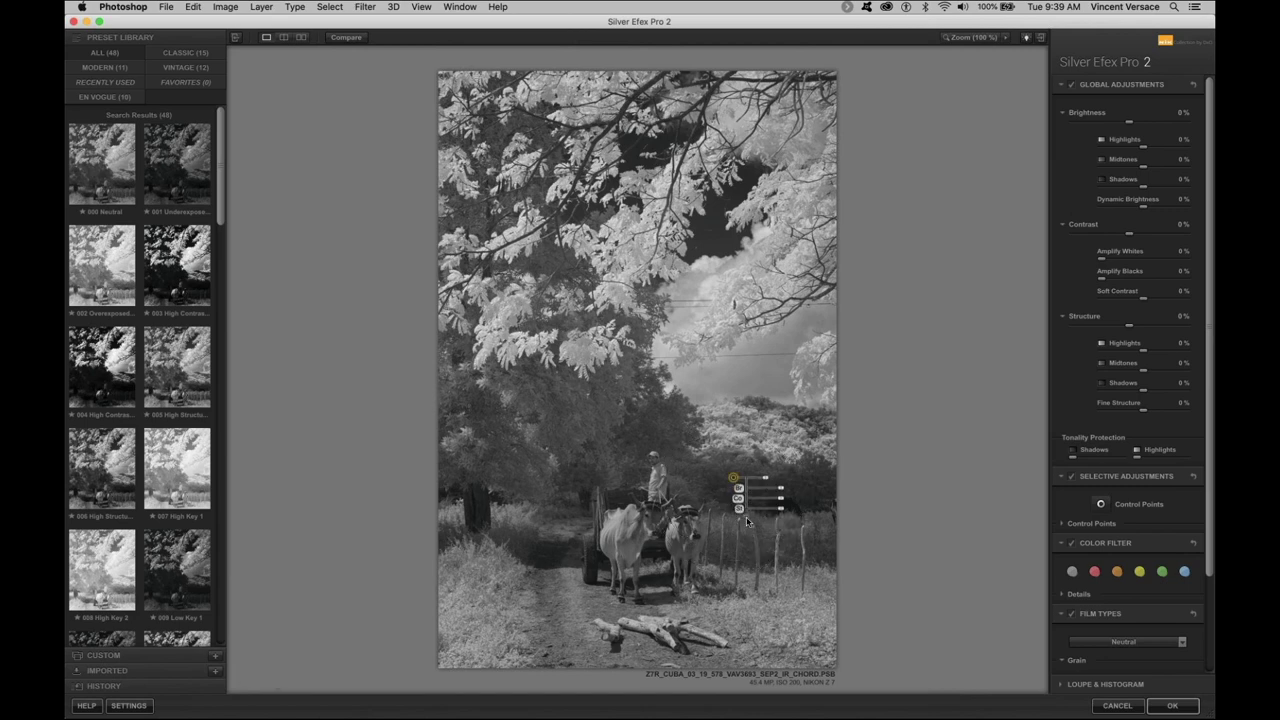
left_click(737, 517)
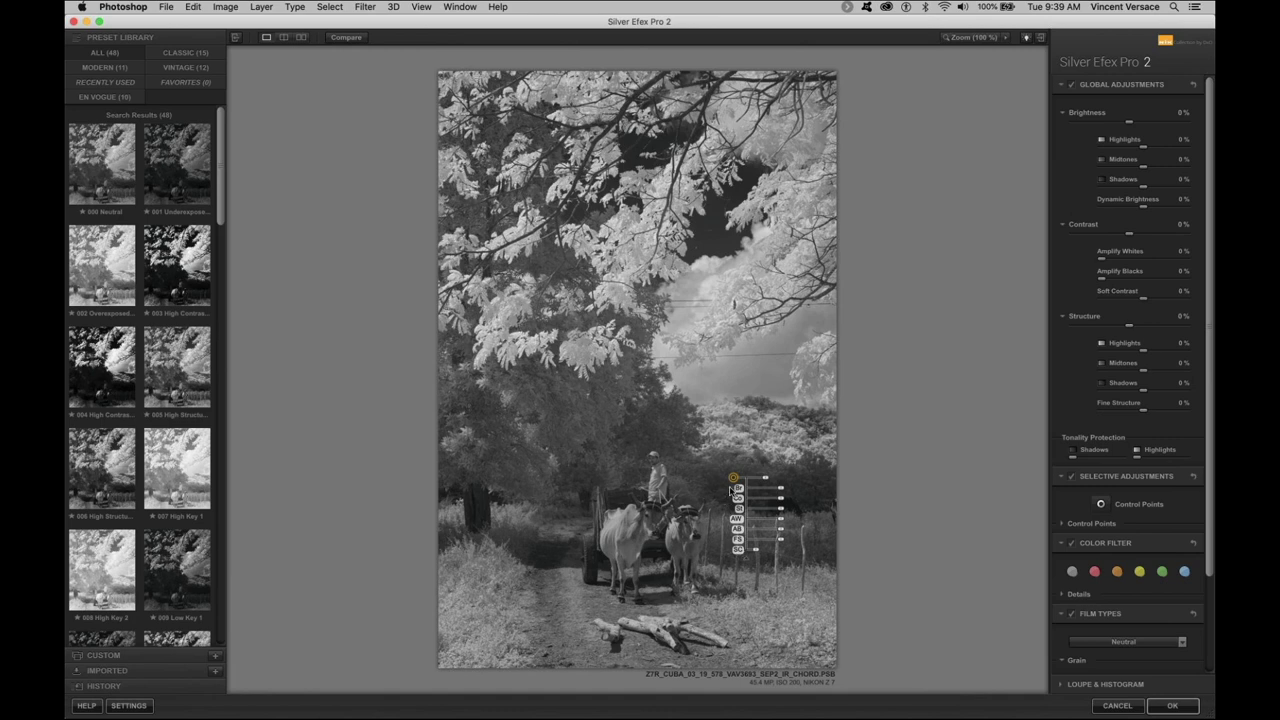
left_click_drag(735, 482, 772, 597)
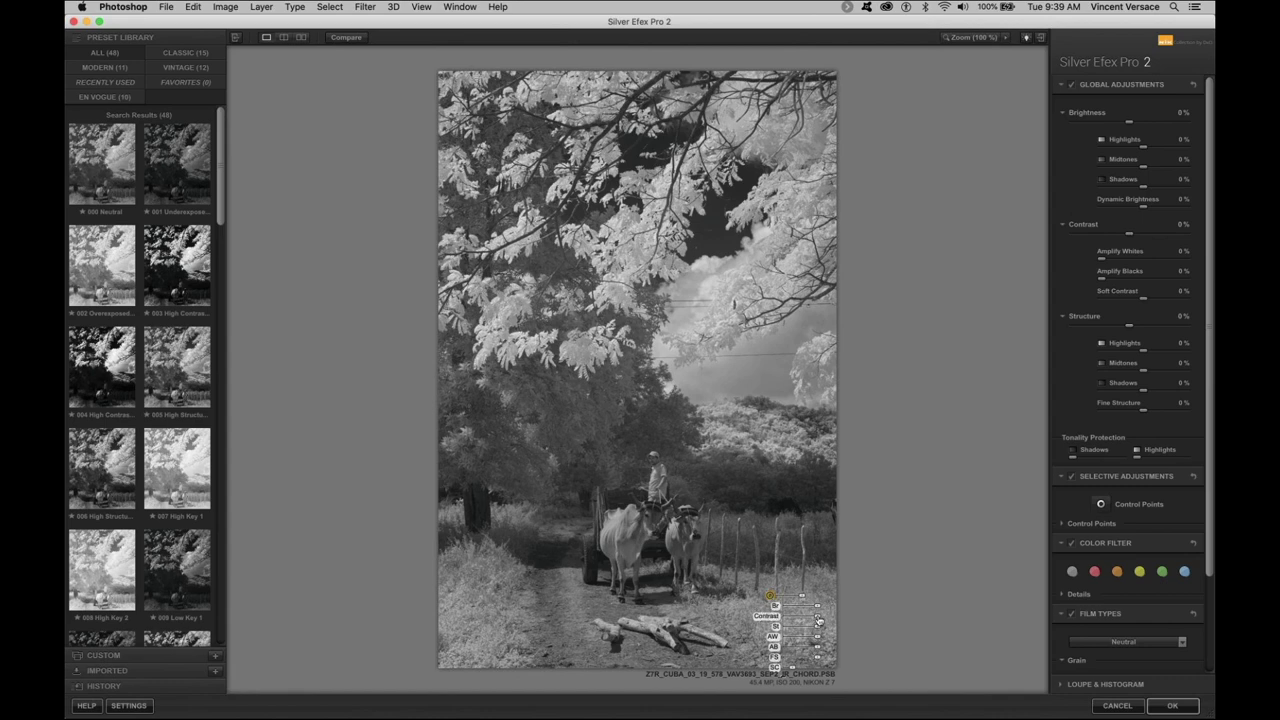
left_click_drag(817, 609, 795, 613)
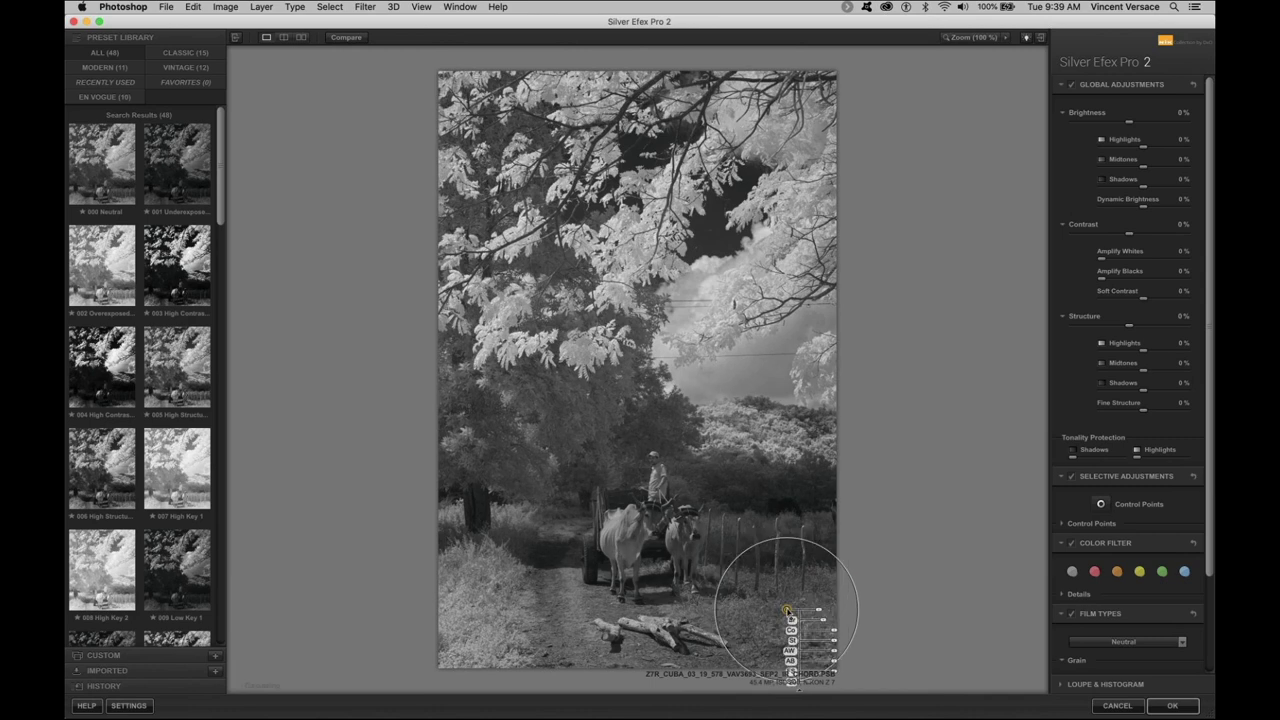
- Use Control Point 1's selection mask to reposition it on the grass, and fine-tune its brightness with the mask hidden
left_click(1041, 38)
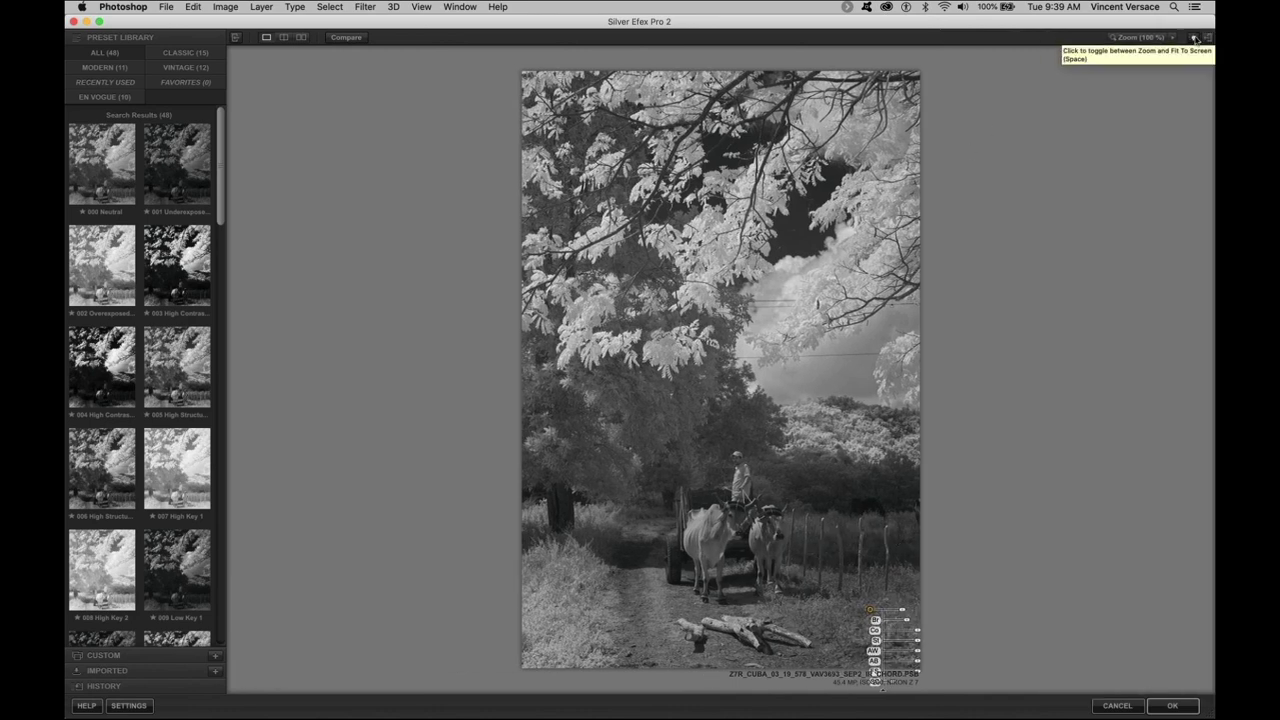
left_click(1208, 38)
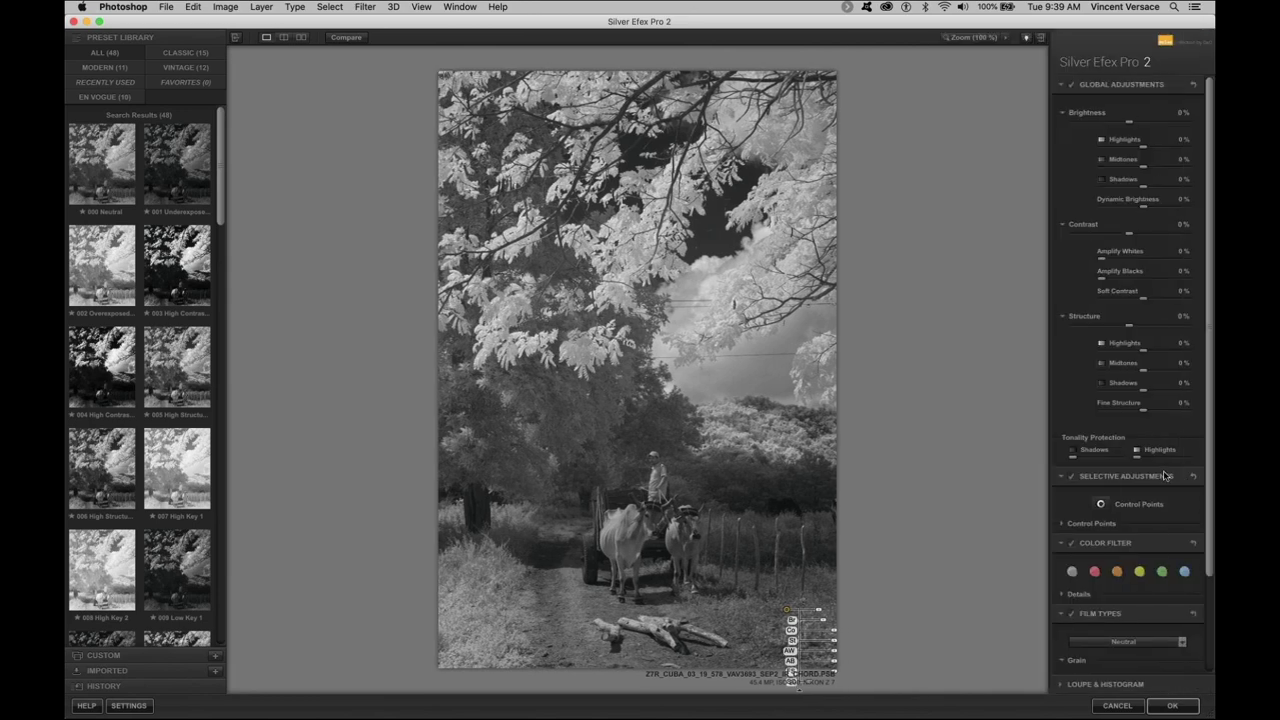
scroll(1208, 524, "down", 1)
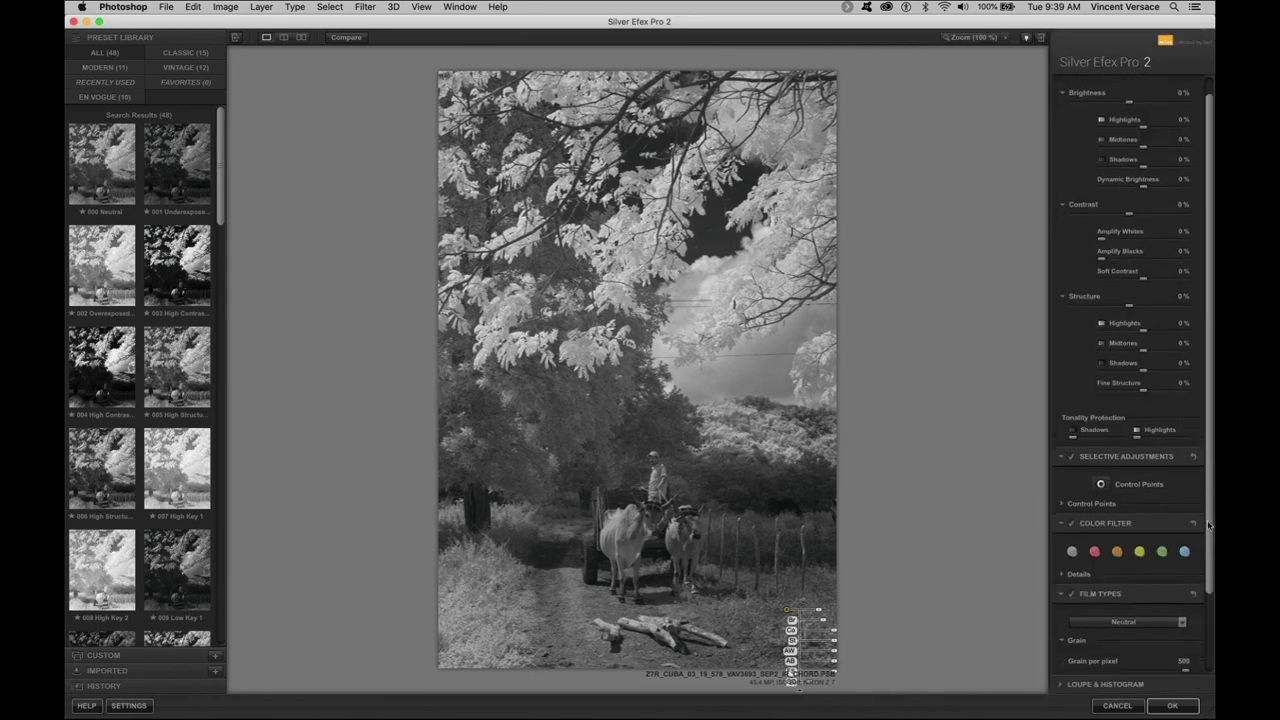
left_click(1095, 499)
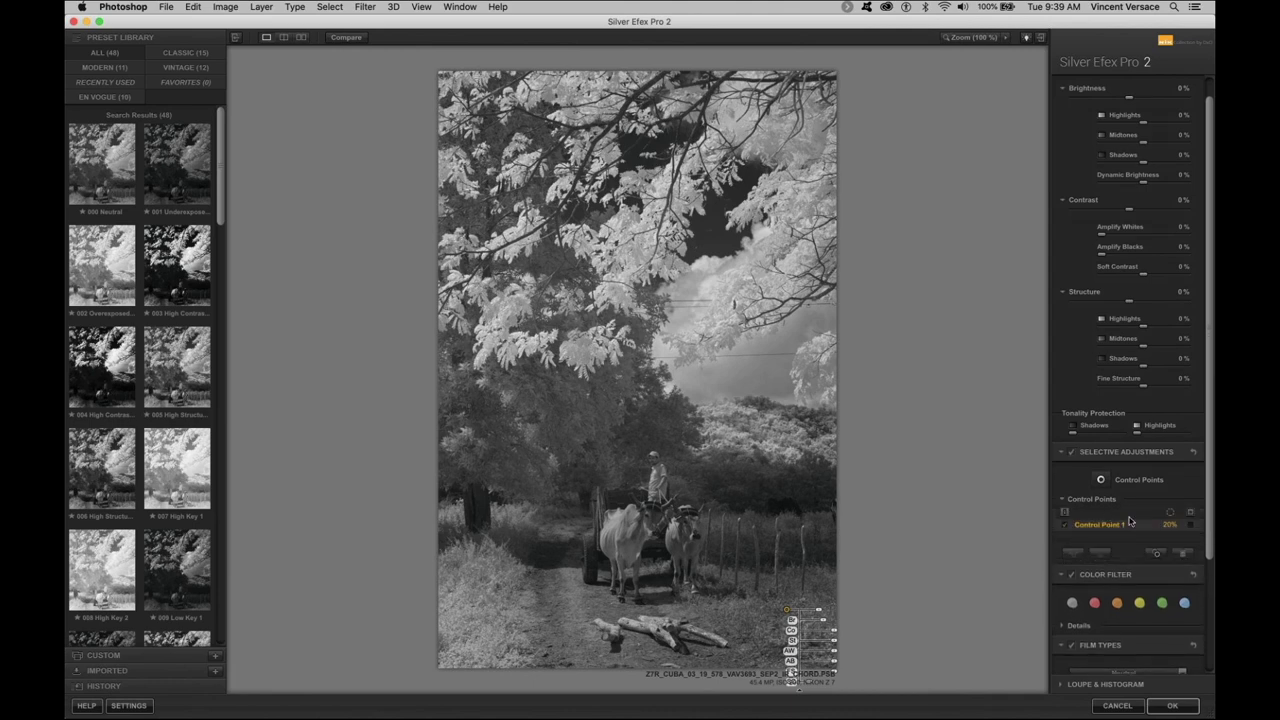
left_click(1190, 524)
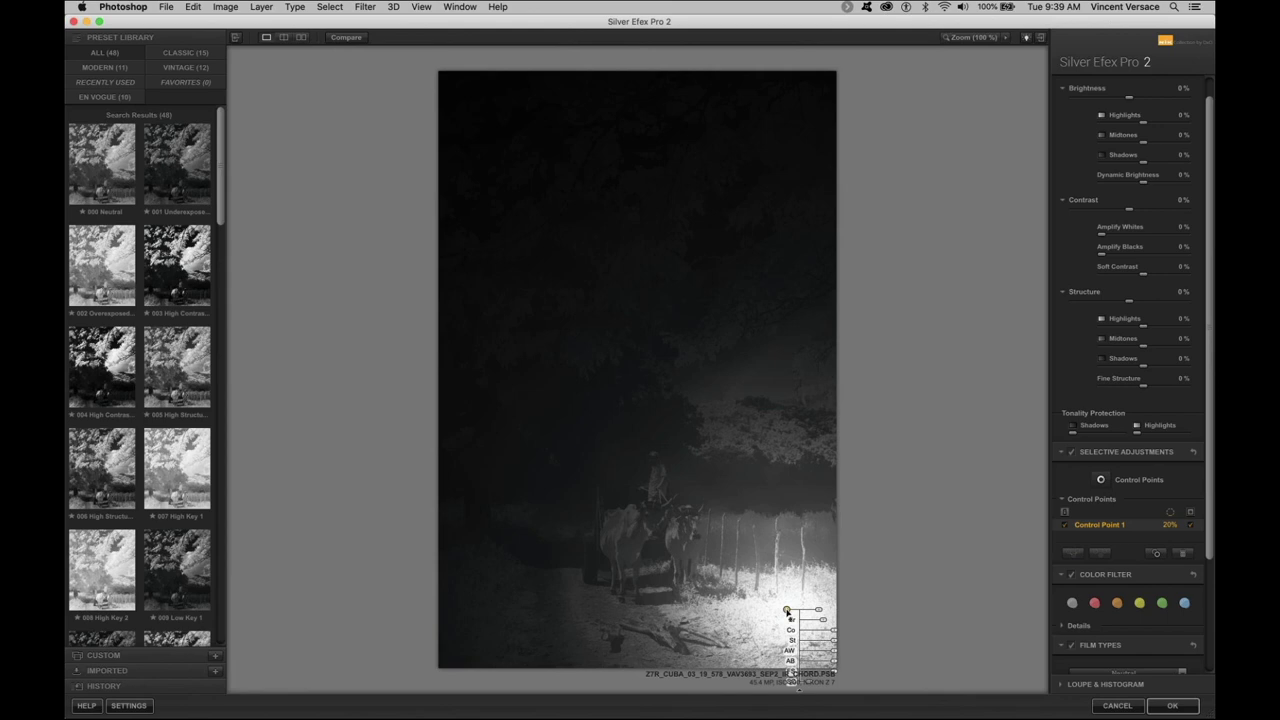
mouse_move(787, 610)
left_mouse_down()
mouse_move(806, 555)
mouse_move(778, 548)
mouse_move(752, 497)
mouse_move(665, 452)
mouse_move(605, 394)
mouse_move(694, 387)
mouse_move(709, 402)
mouse_move(766, 600)
mouse_move(786, 624)
left_mouse_up()
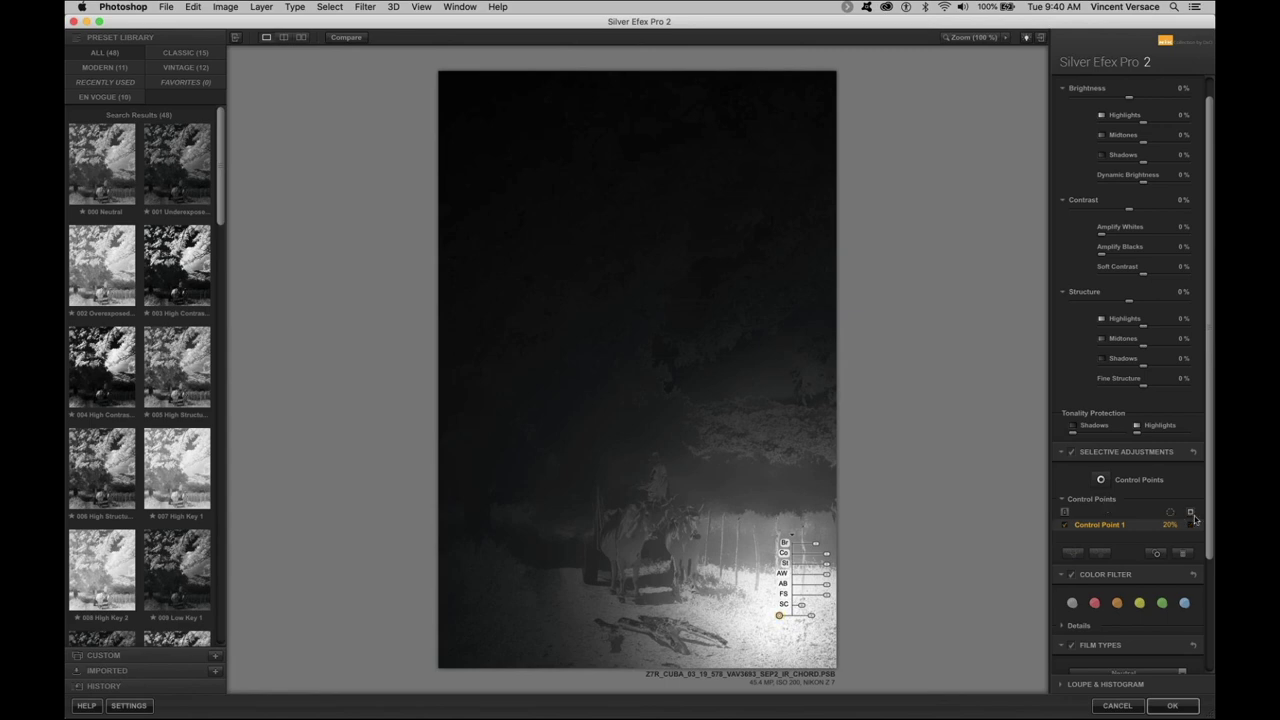
left_click(1194, 518)
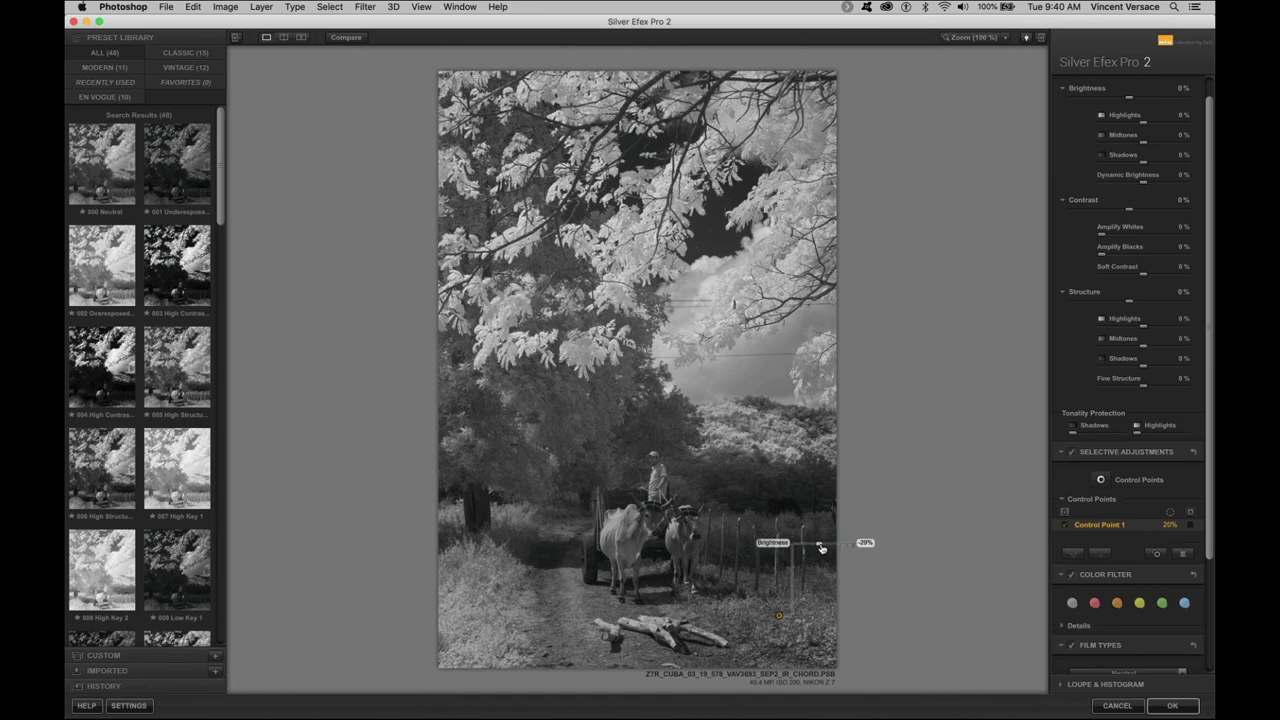
left_click_drag(821, 548, 818, 548)
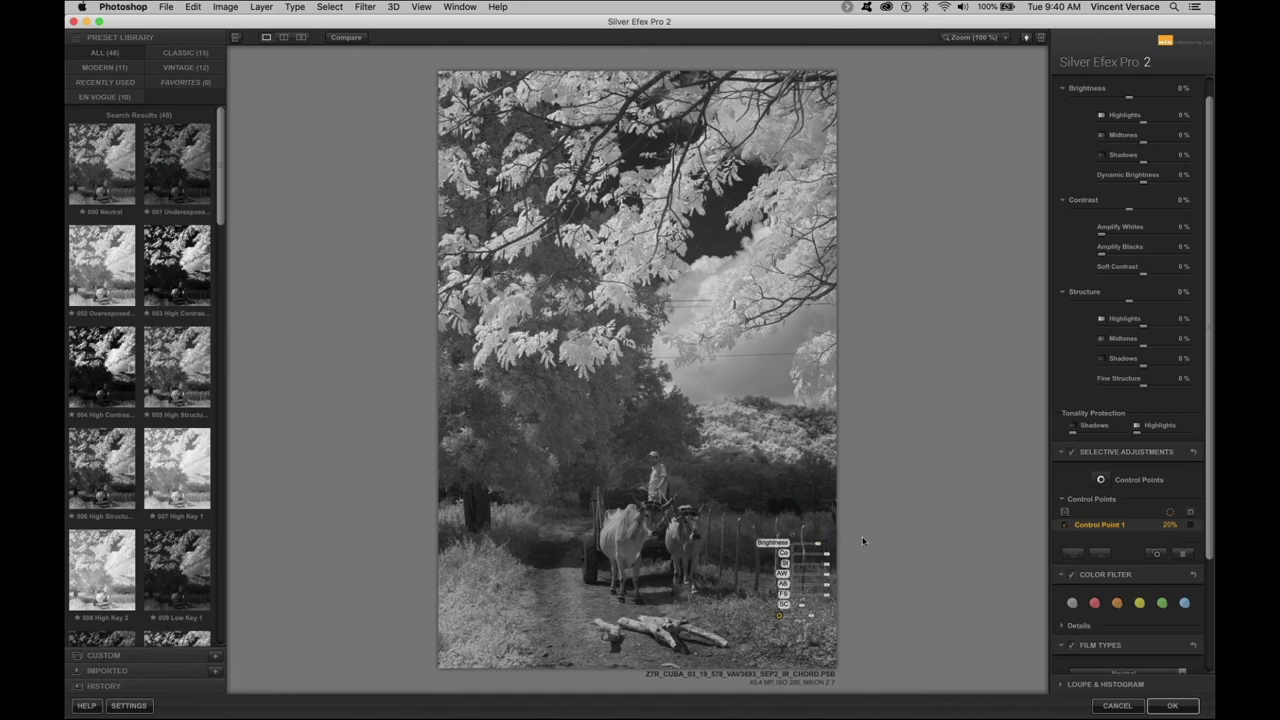
- Add a second control point on the fence and, with all selection masks shown, set Control Point 1's brightness to about -75%
left_click(1101, 481)
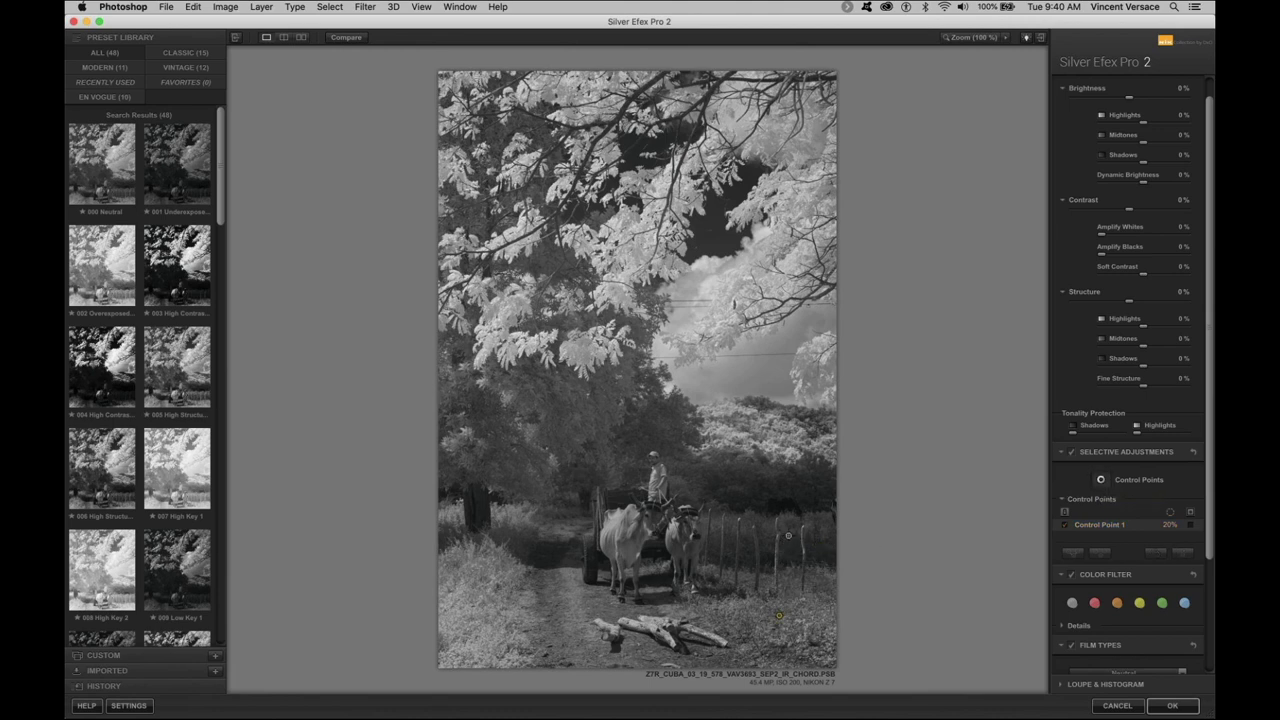
left_click(788, 536)
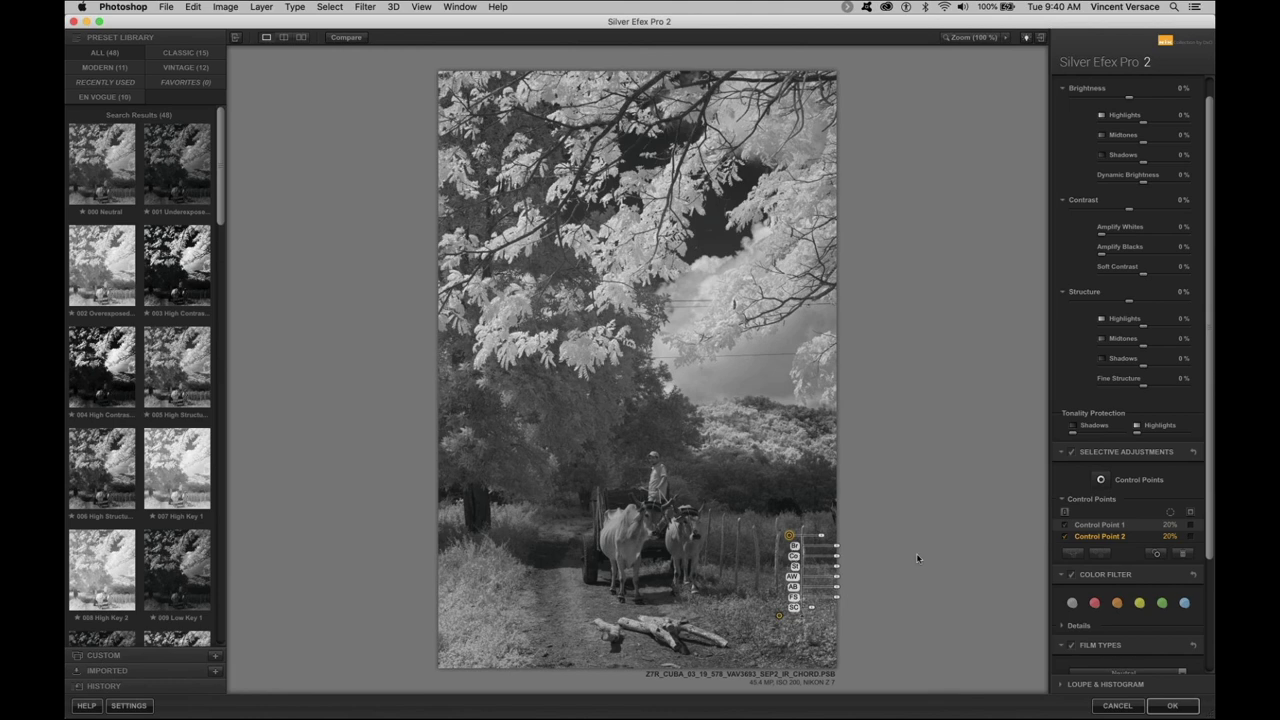
left_click(1190, 512)
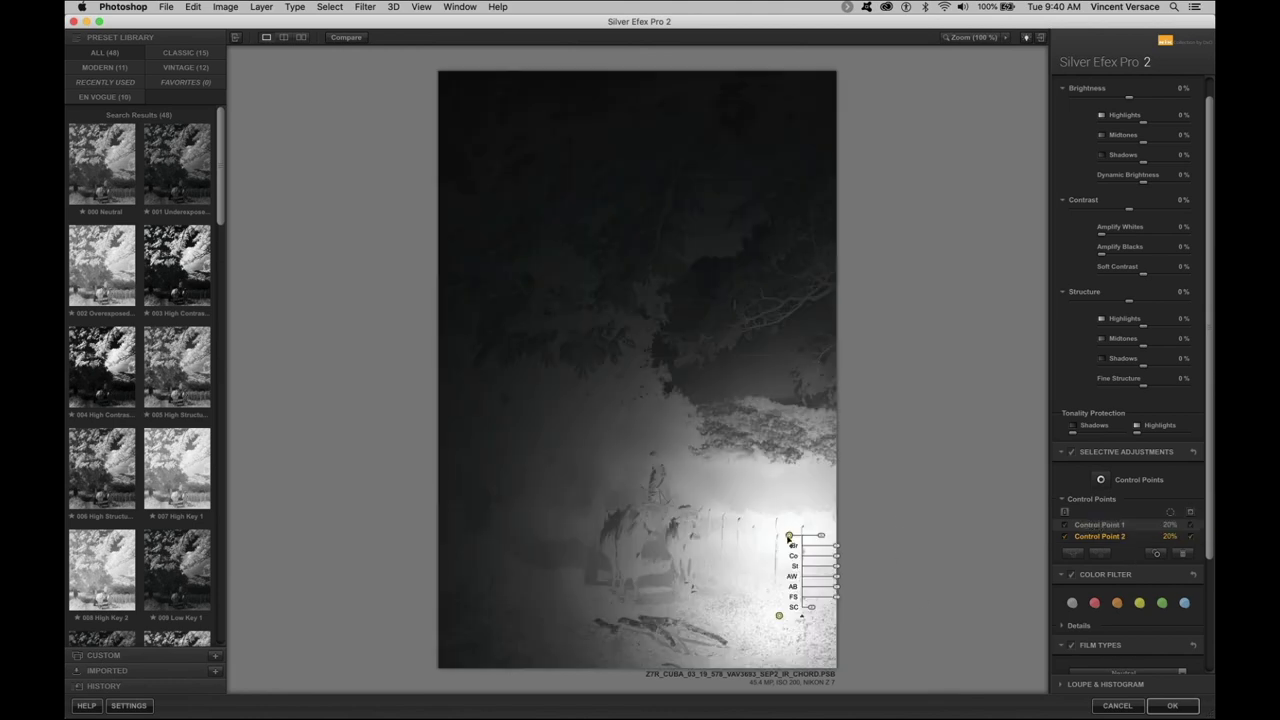
left_click(780, 615)
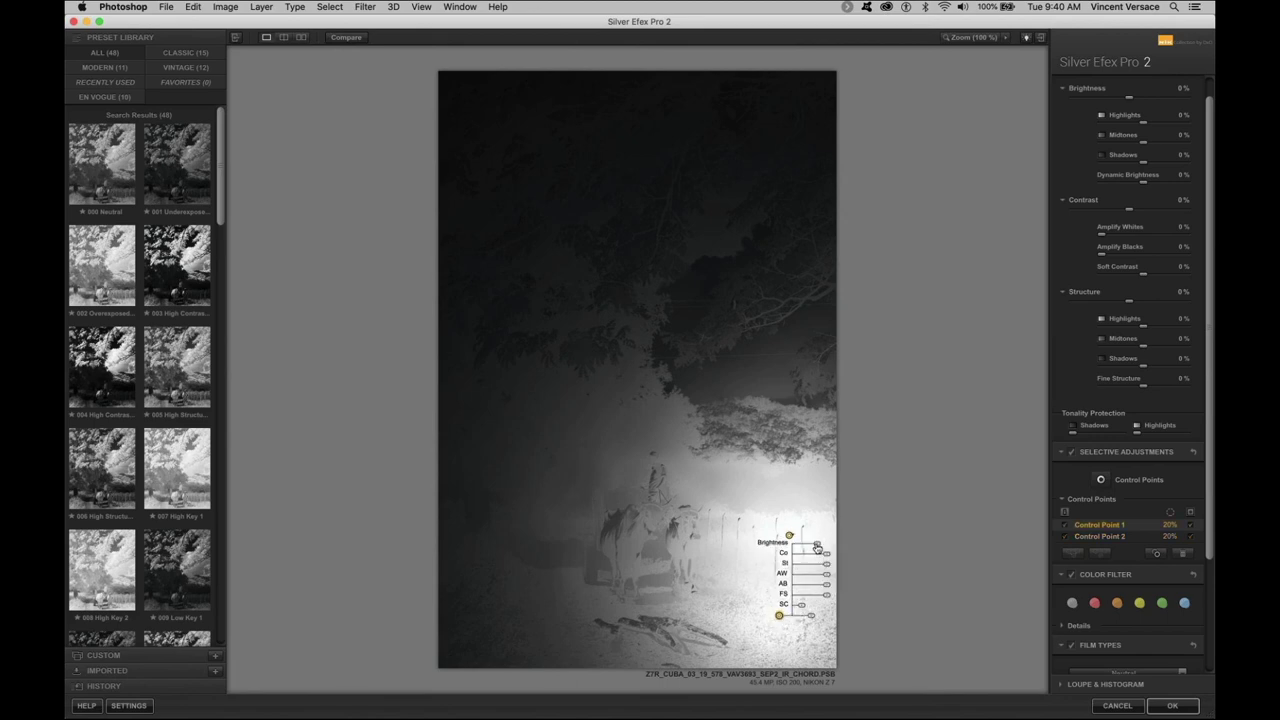
left_click_drag(816, 544, 808, 549)
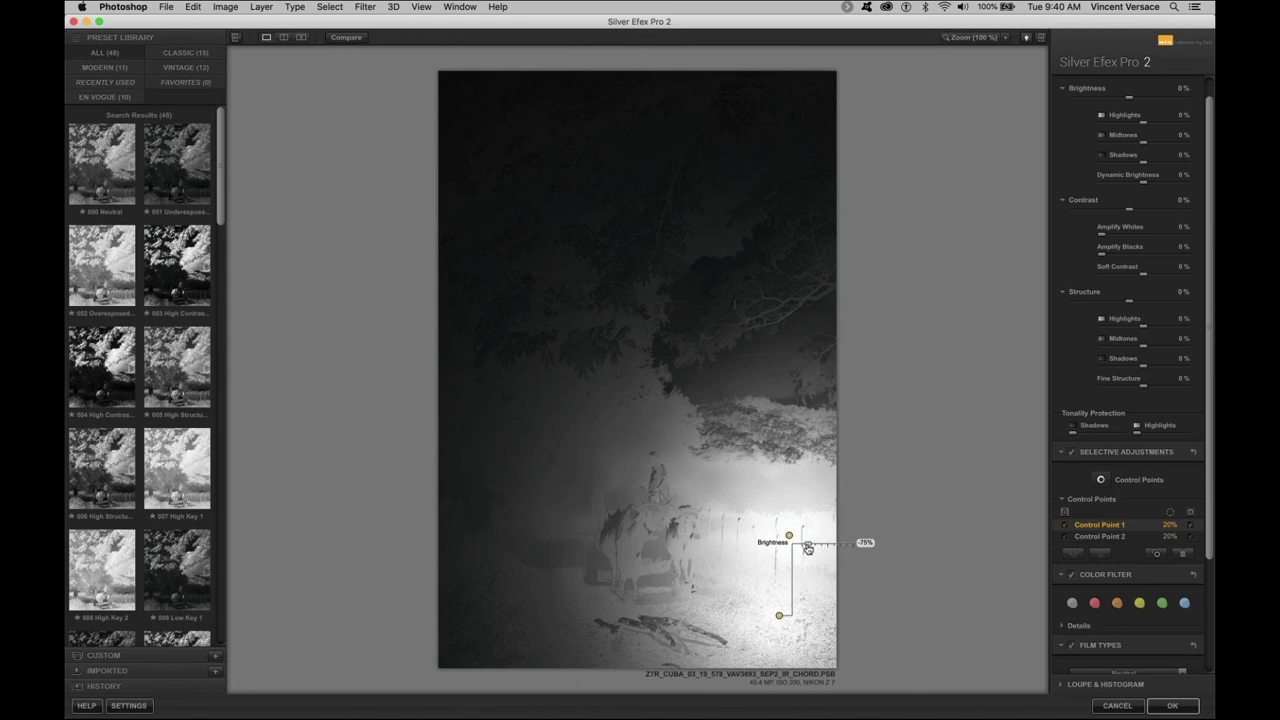
- Lower Control Point 2's brightness, reduce its size to 12%, and hide the selection masks
left_click(789, 536)
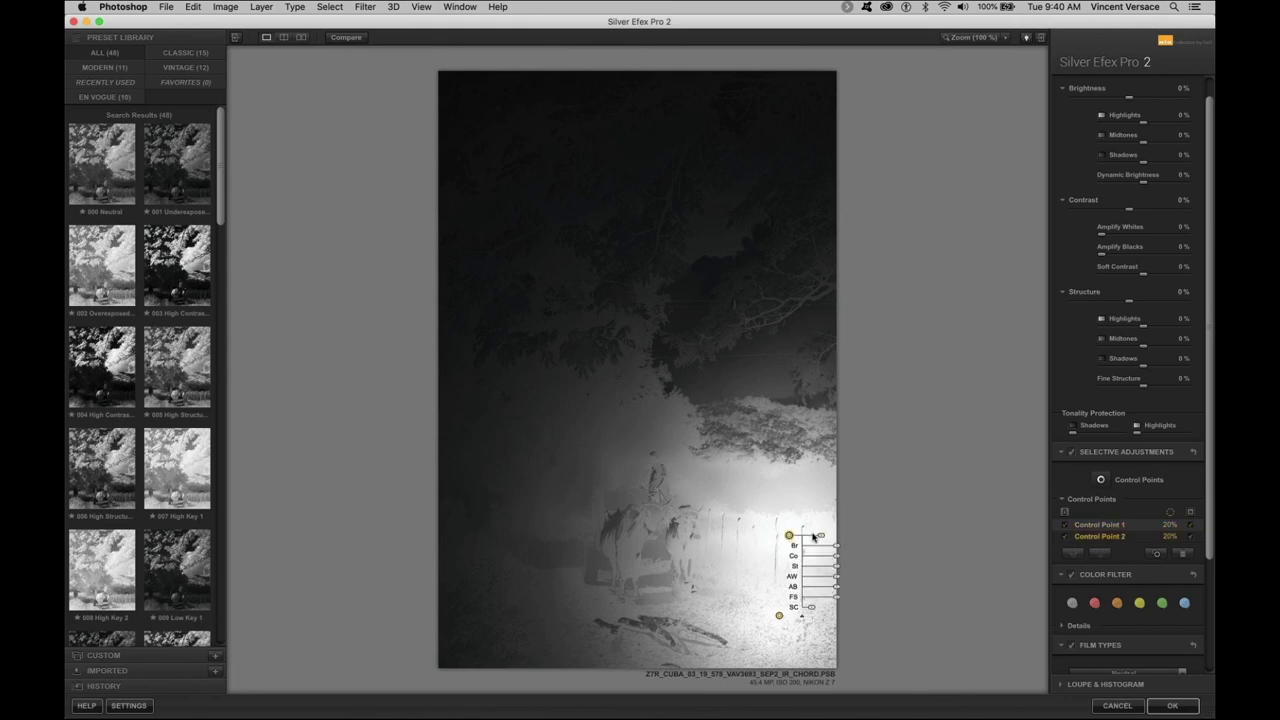
left_click_drag(836, 548, 820, 537)
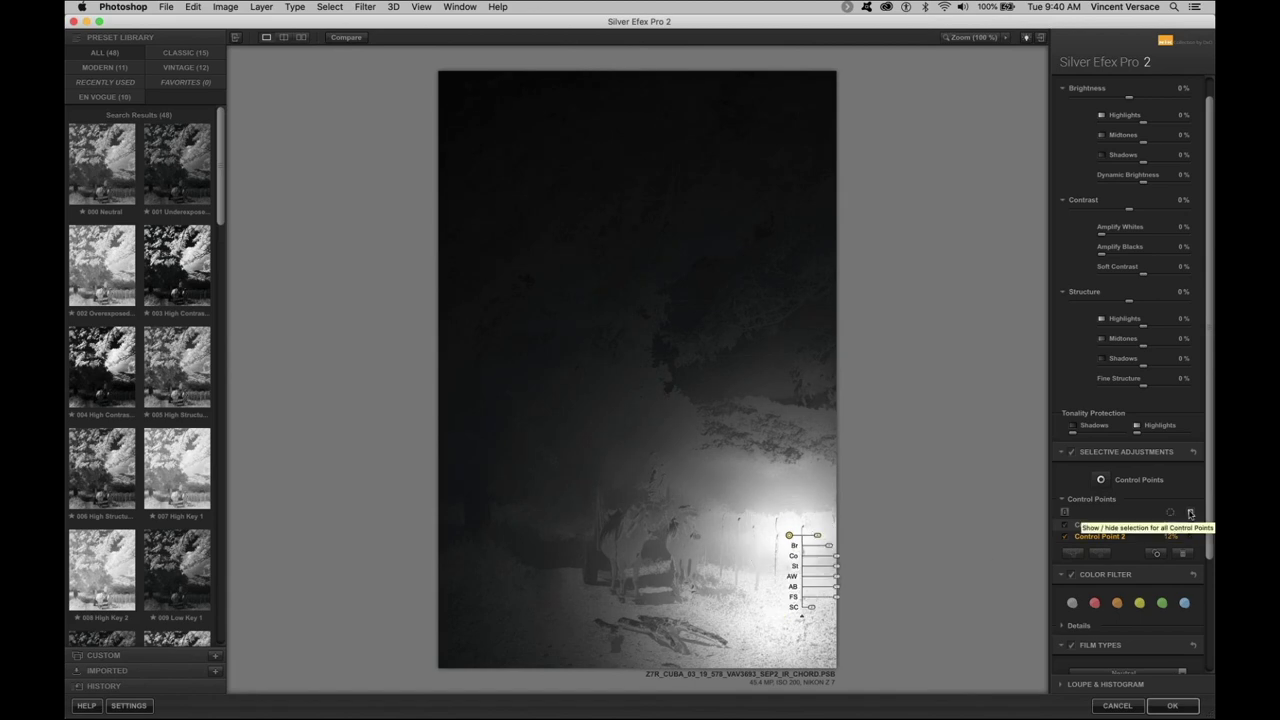
left_click(1190, 513)
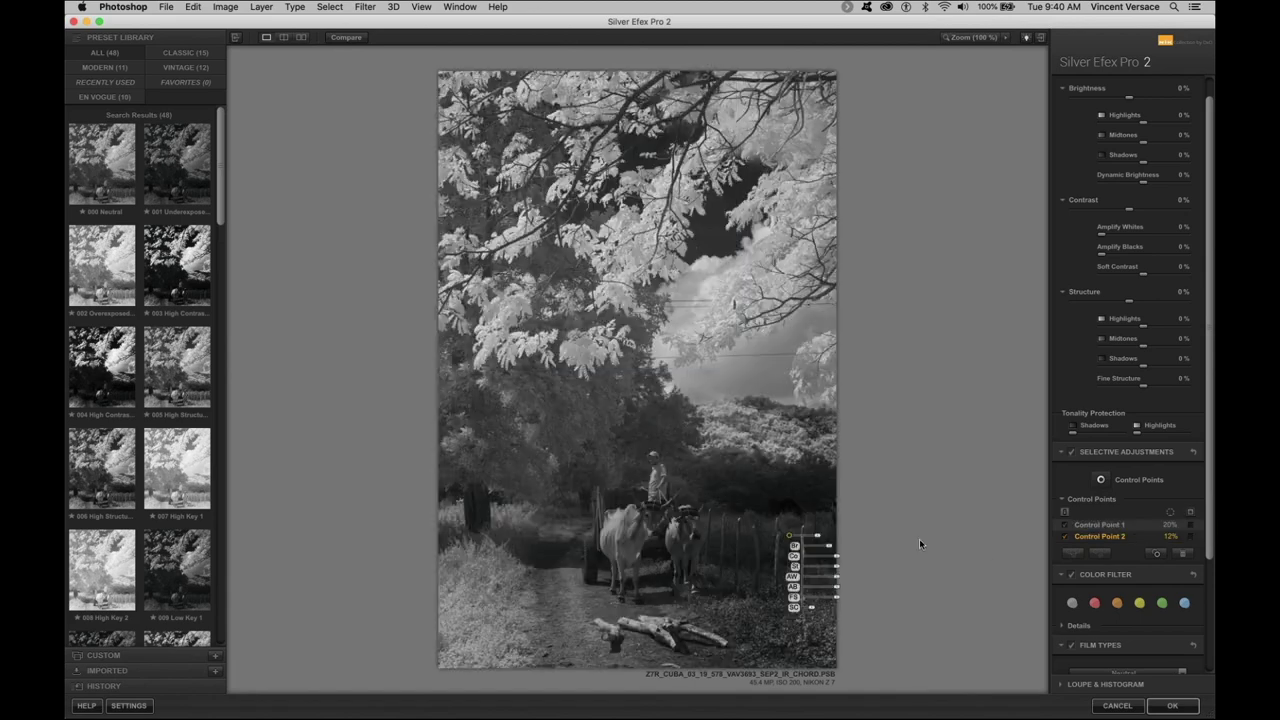
- Reselect Control Point 2 on the fence, raise its brightness slightly, and deselect it
left_click(830, 555)
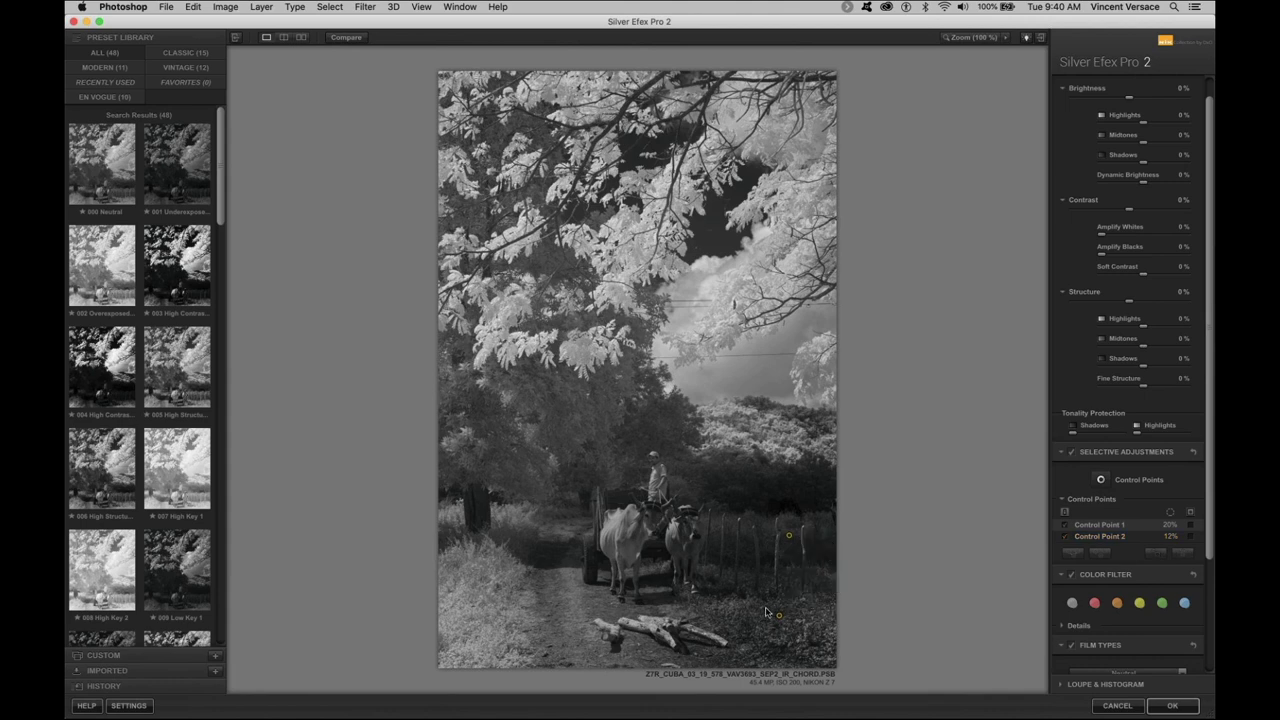
left_click(788, 536)
left_click_drag(829, 549, 836, 551)
left_click(790, 612)
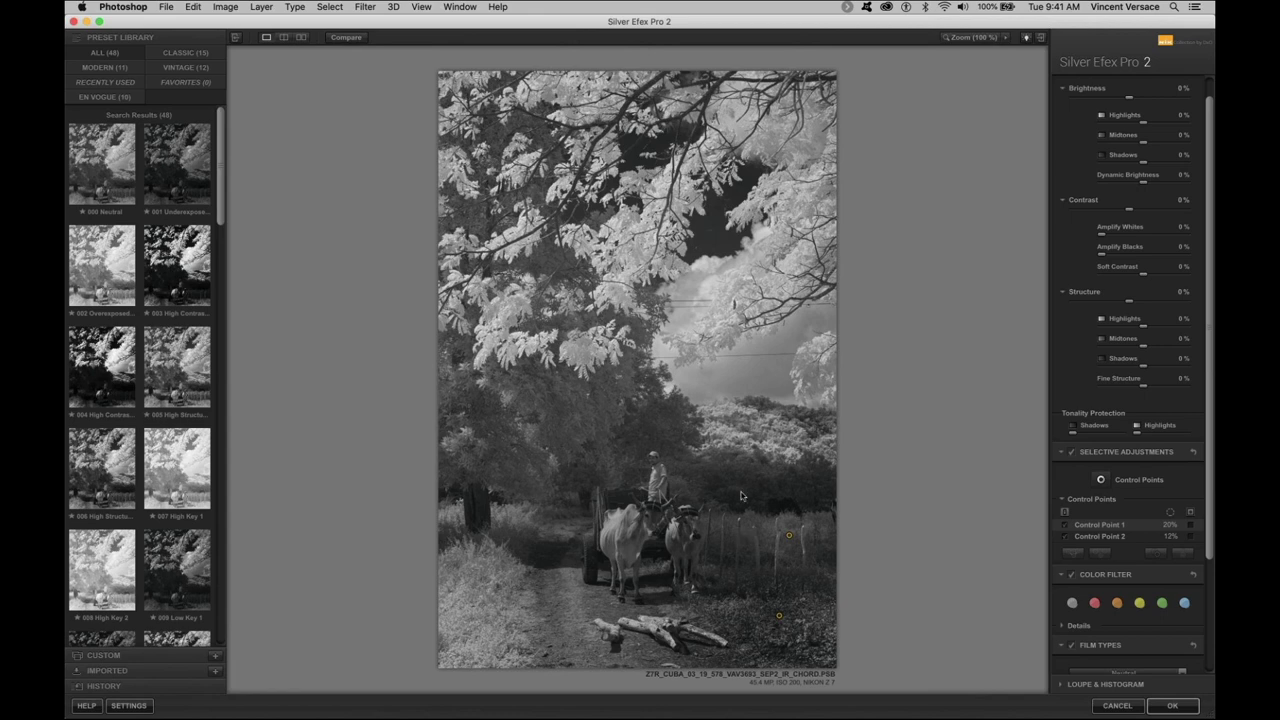
- Add a control point on the left ox, raise its brightness slightly, and duplicate it onto the right ox
left_click(1101, 481)
left_click(622, 525)
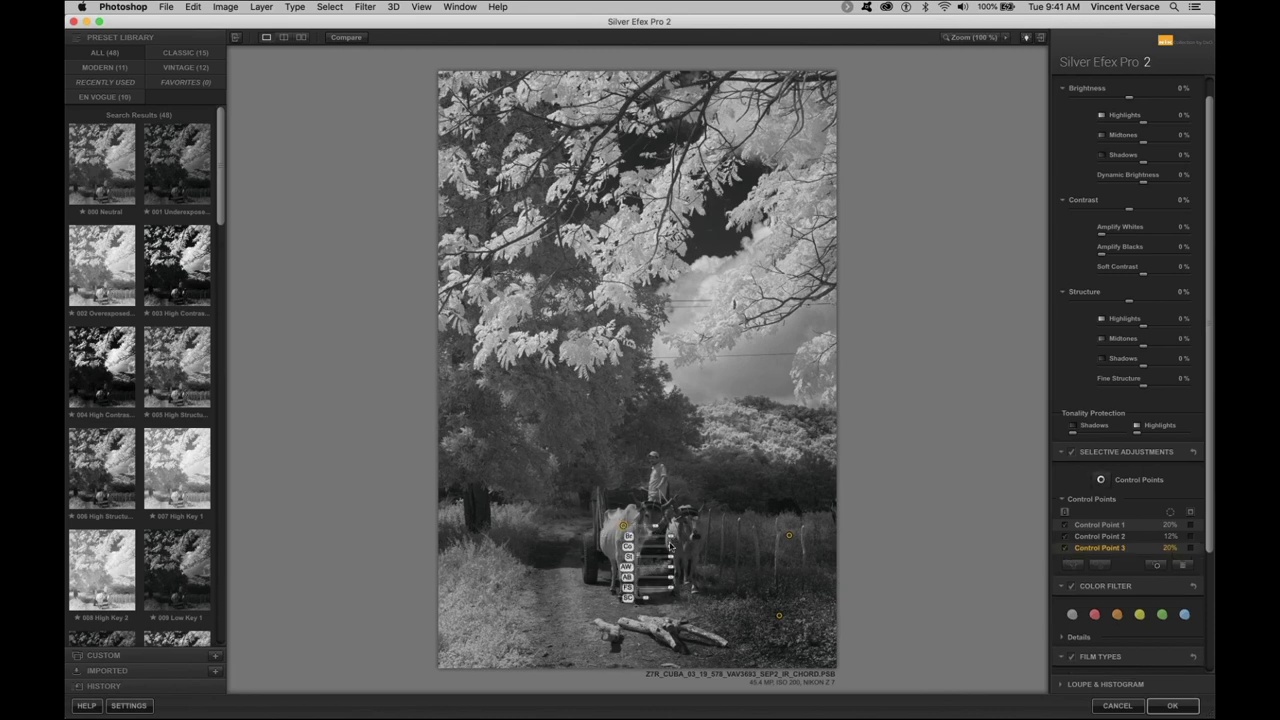
left_click_drag(671, 540, 674, 541)
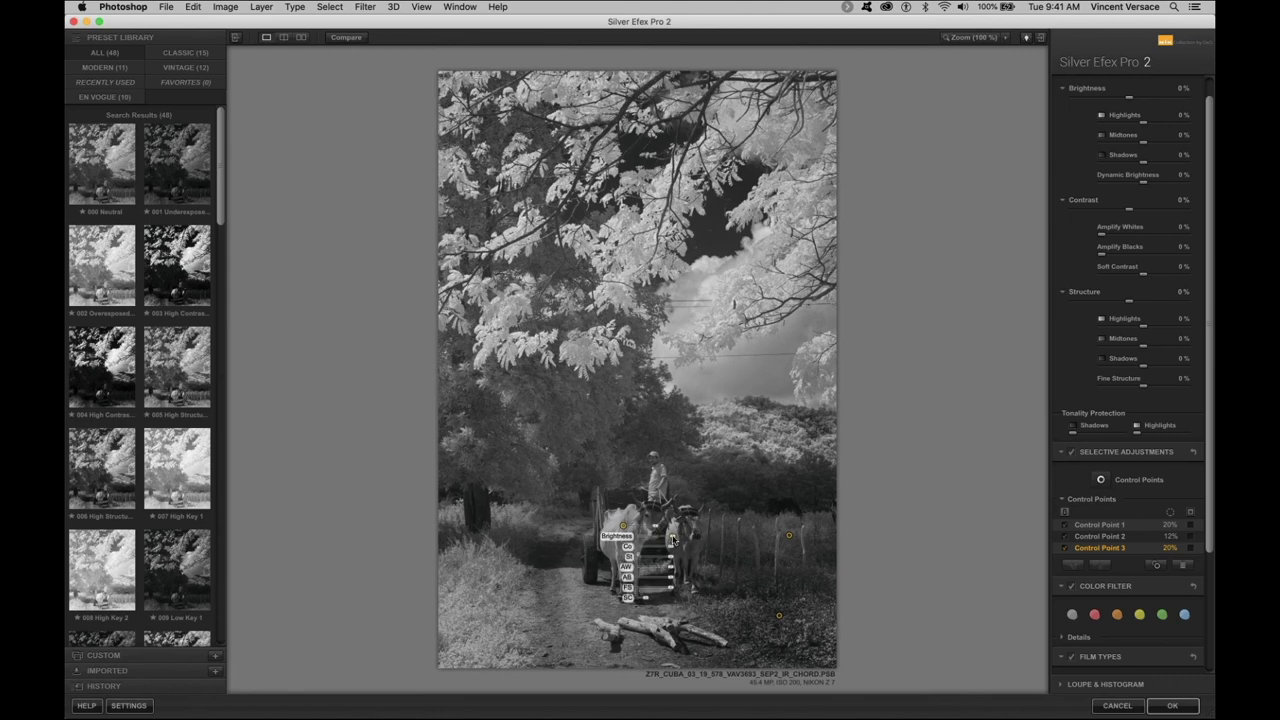
left_click(624, 527)
left_click_drag(628, 530, 676, 533)
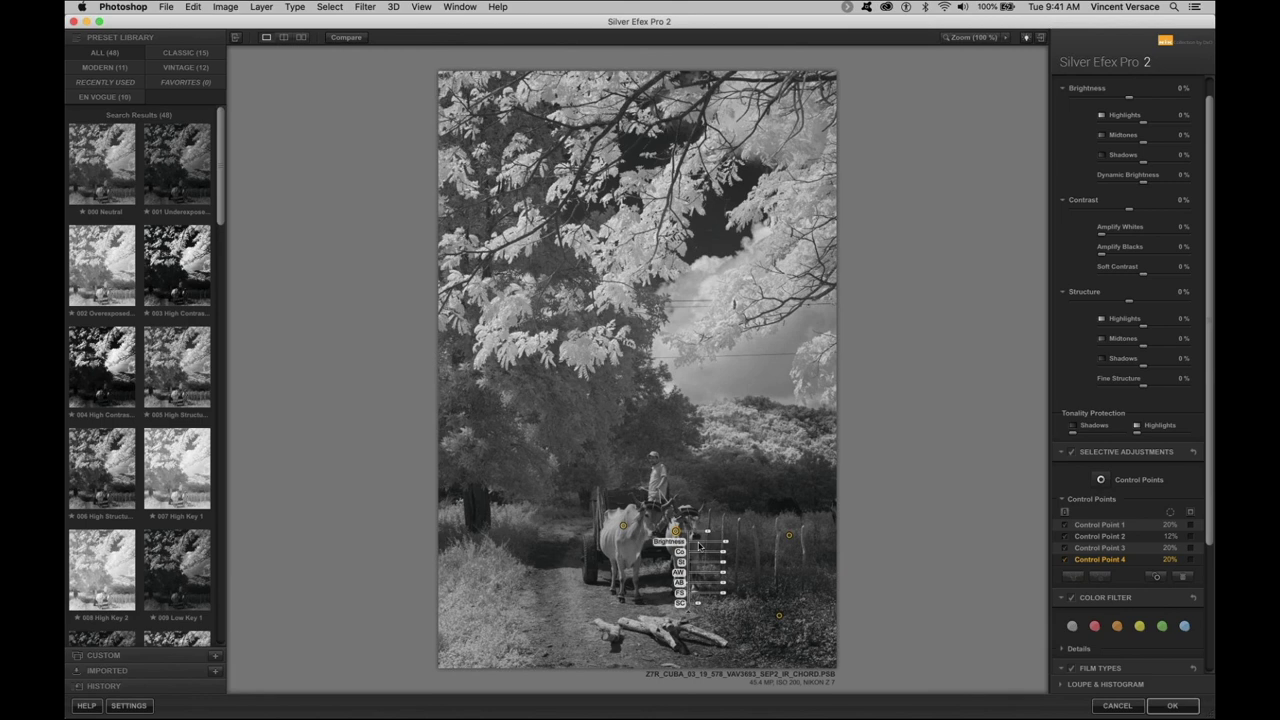
- Select both ox control points together and increase their Amplify Whites
left_click_drag(722, 573, 723, 577)
left_click_drag(578, 497, 728, 574)
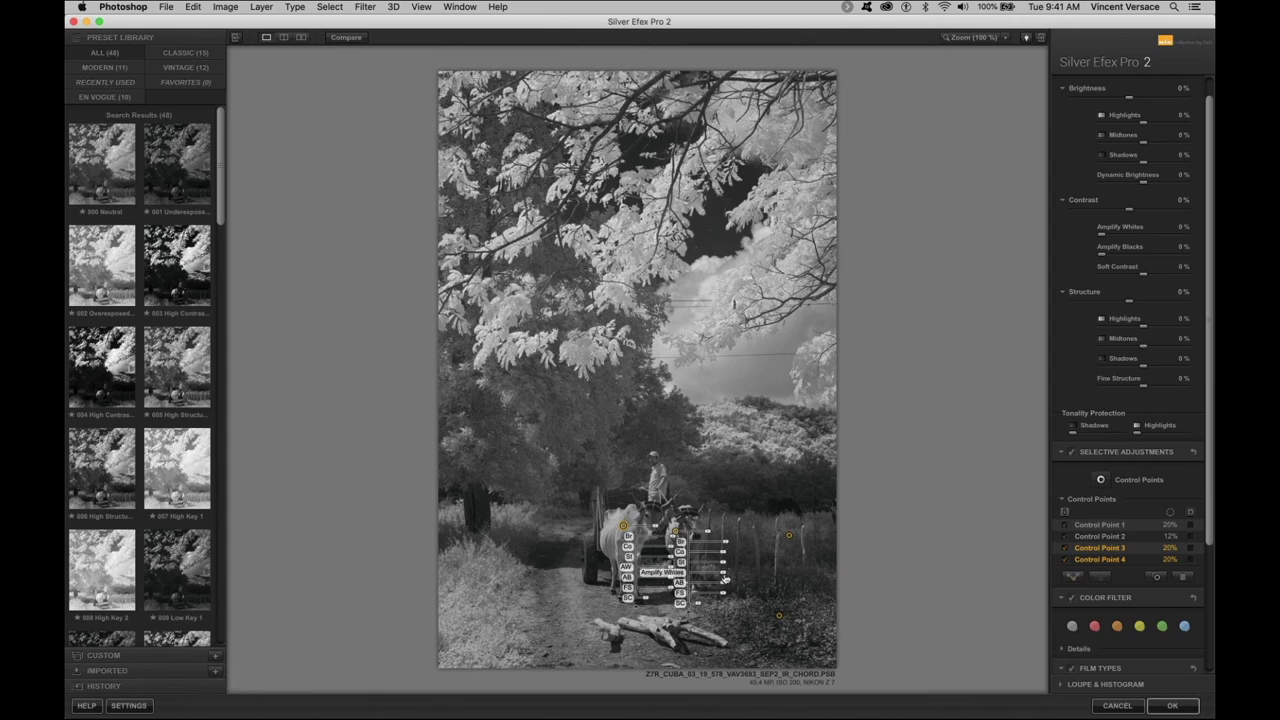
left_click_drag(722, 577, 731, 578)
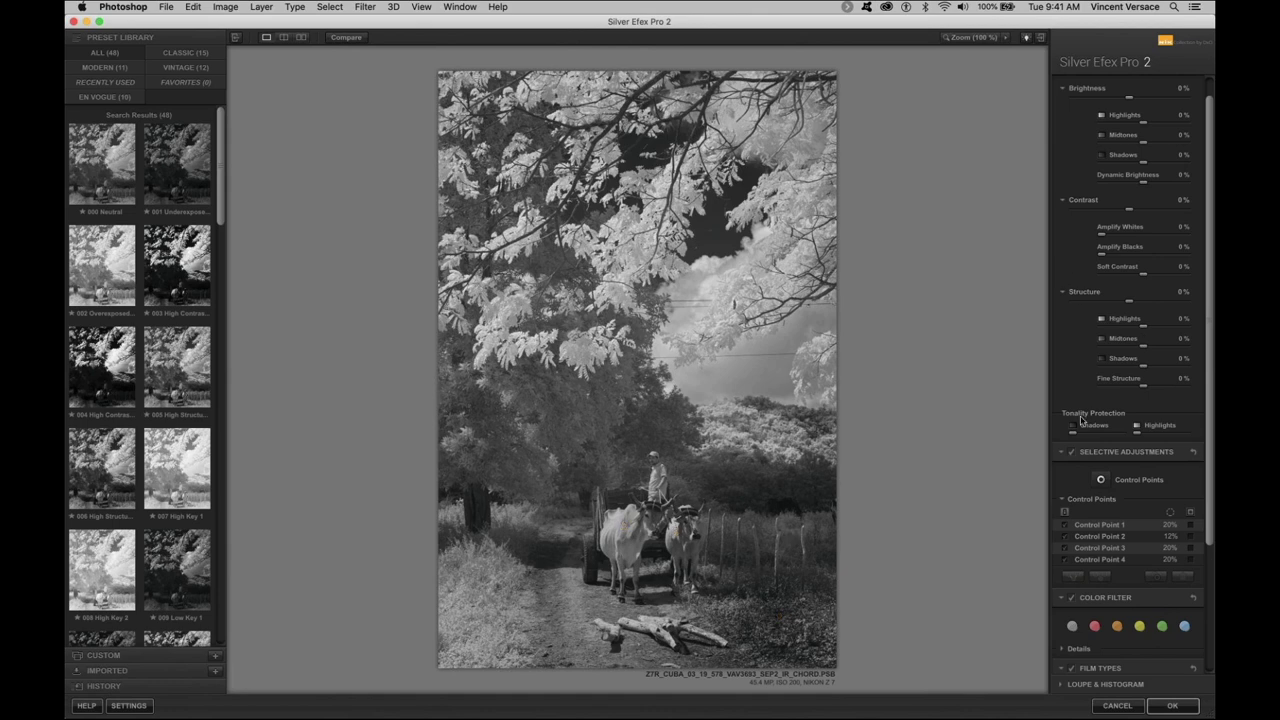
- Add a fifth control point on the cloud above the hill and lower its brightness
left_click(1101, 480)
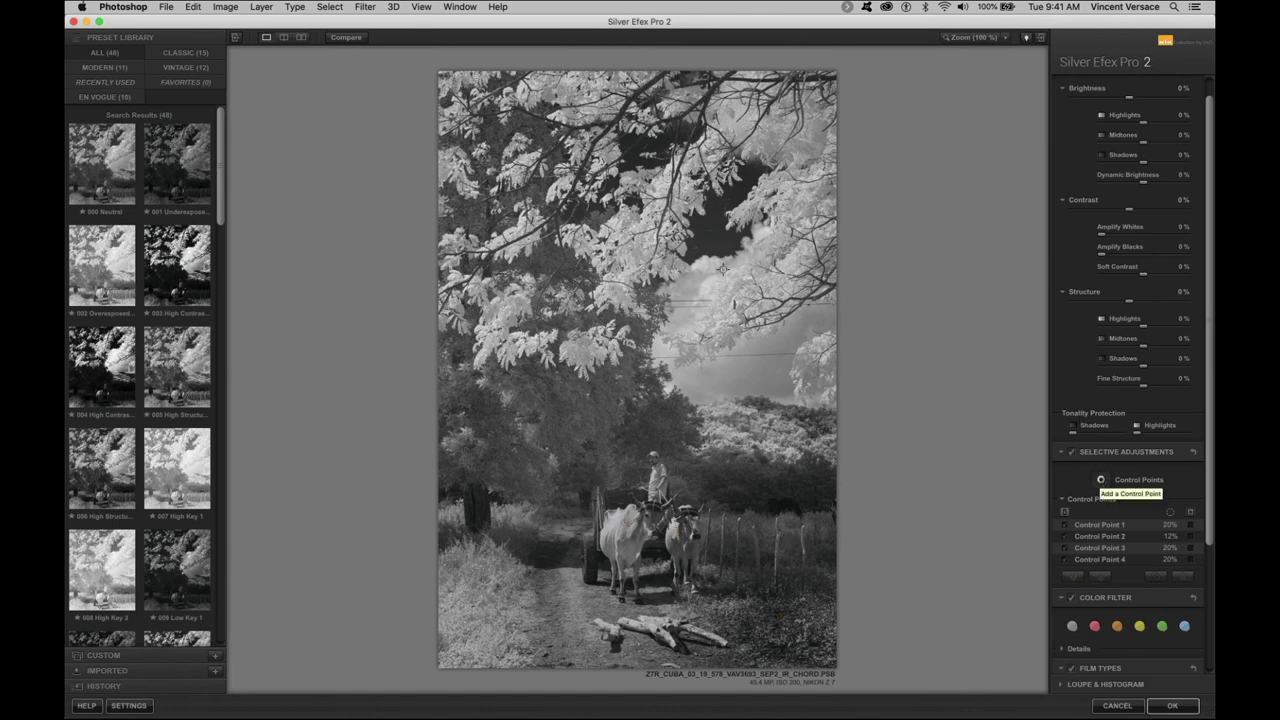
left_click(756, 345)
left_click_drag(804, 355, 792, 355)
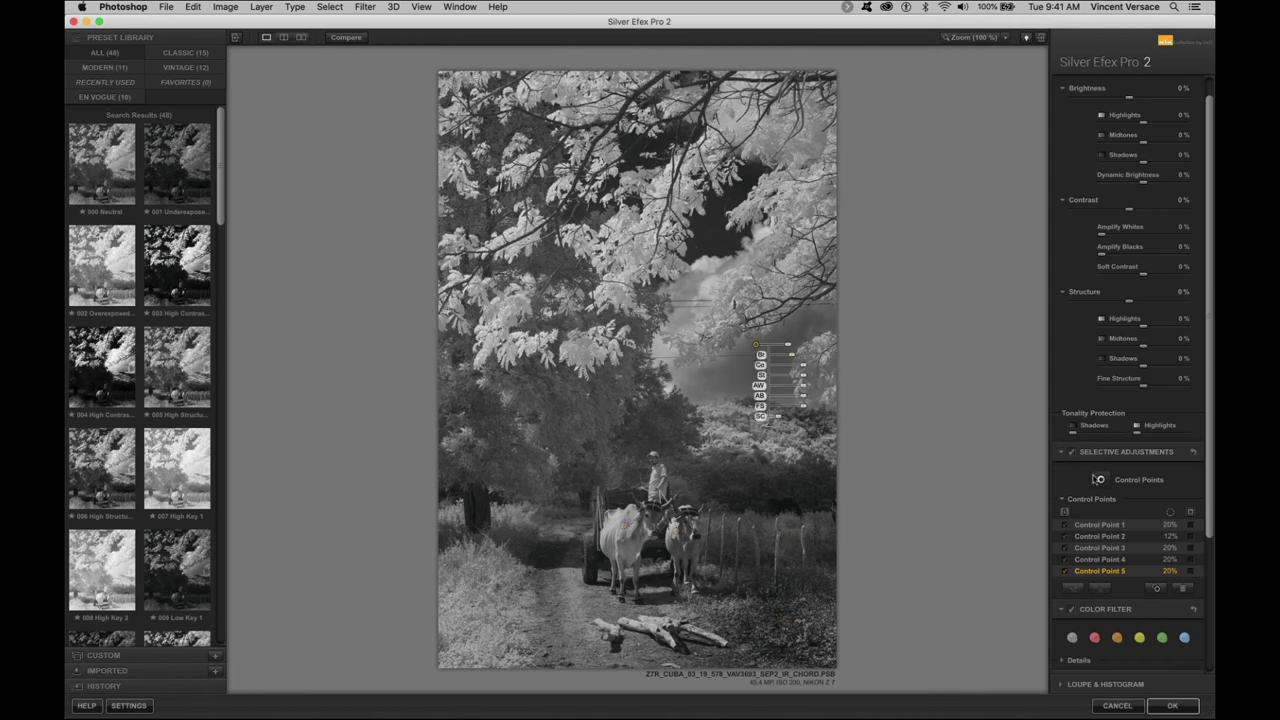
- Add a sixth control point on the hazy sky behind the upper branches, lower its brightness, and shift it slightly downward
left_click(1101, 480)
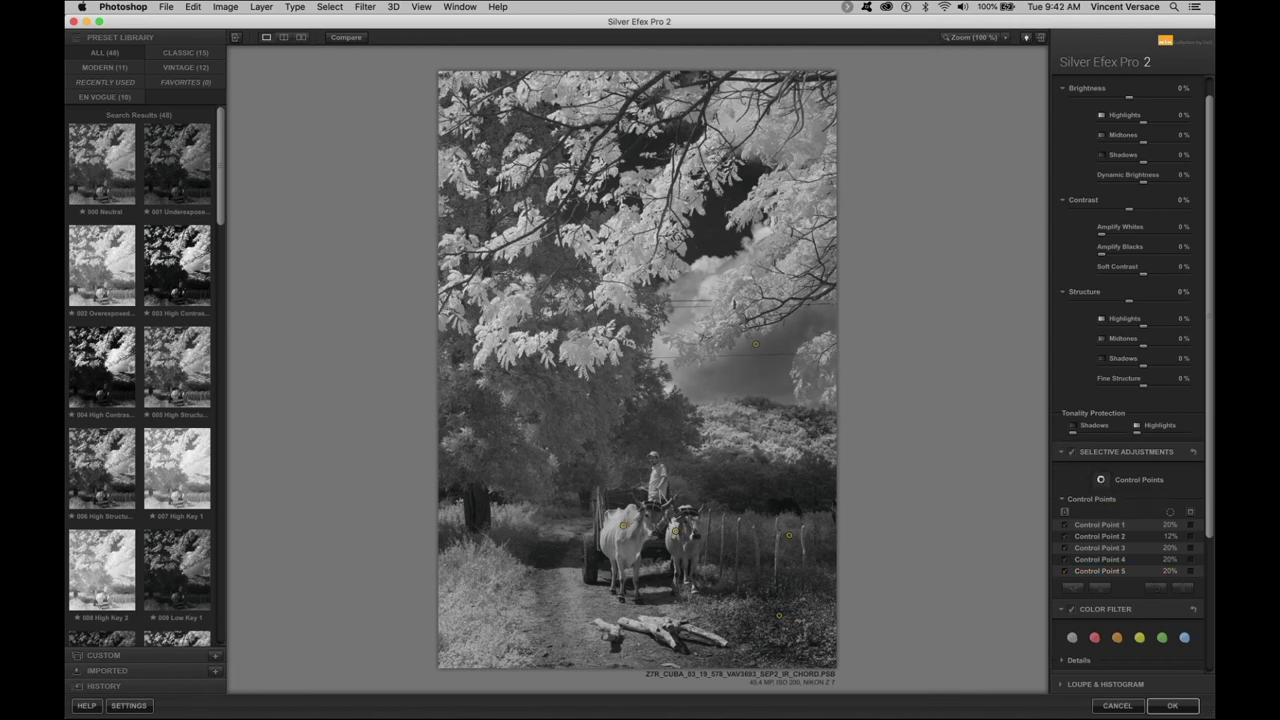
left_click(738, 124)
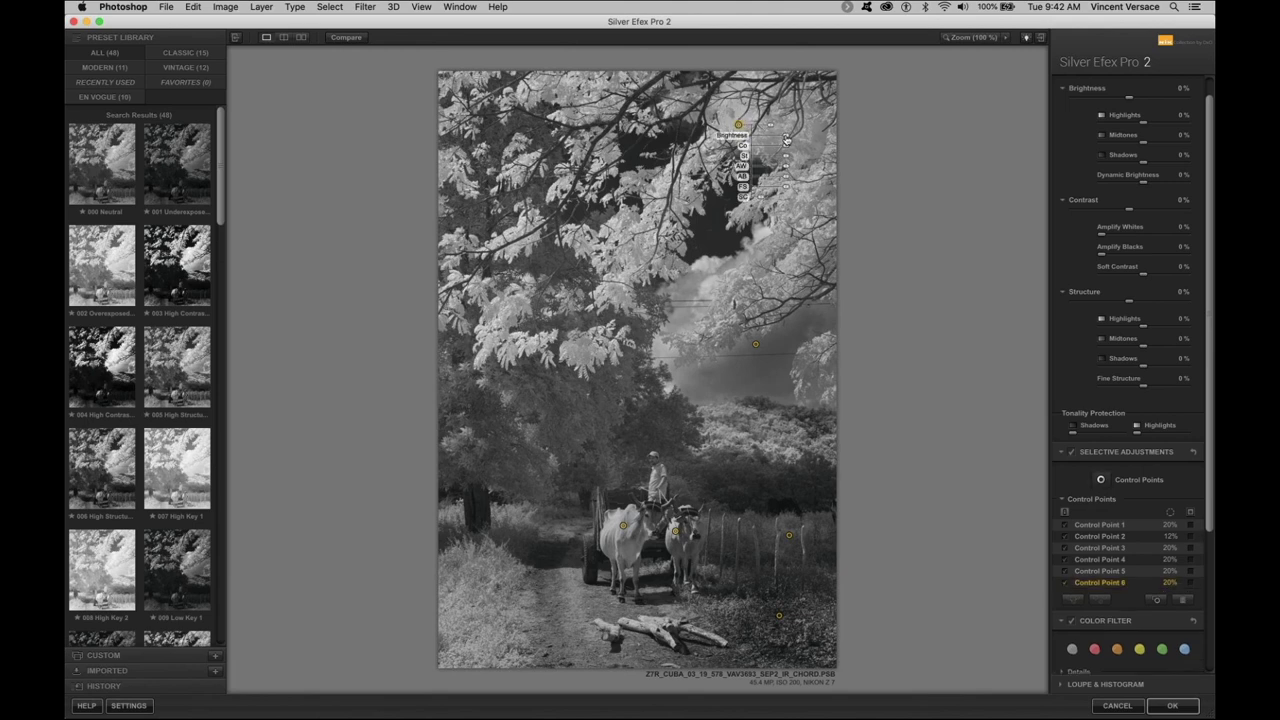
left_click_drag(784, 140, 780, 140)
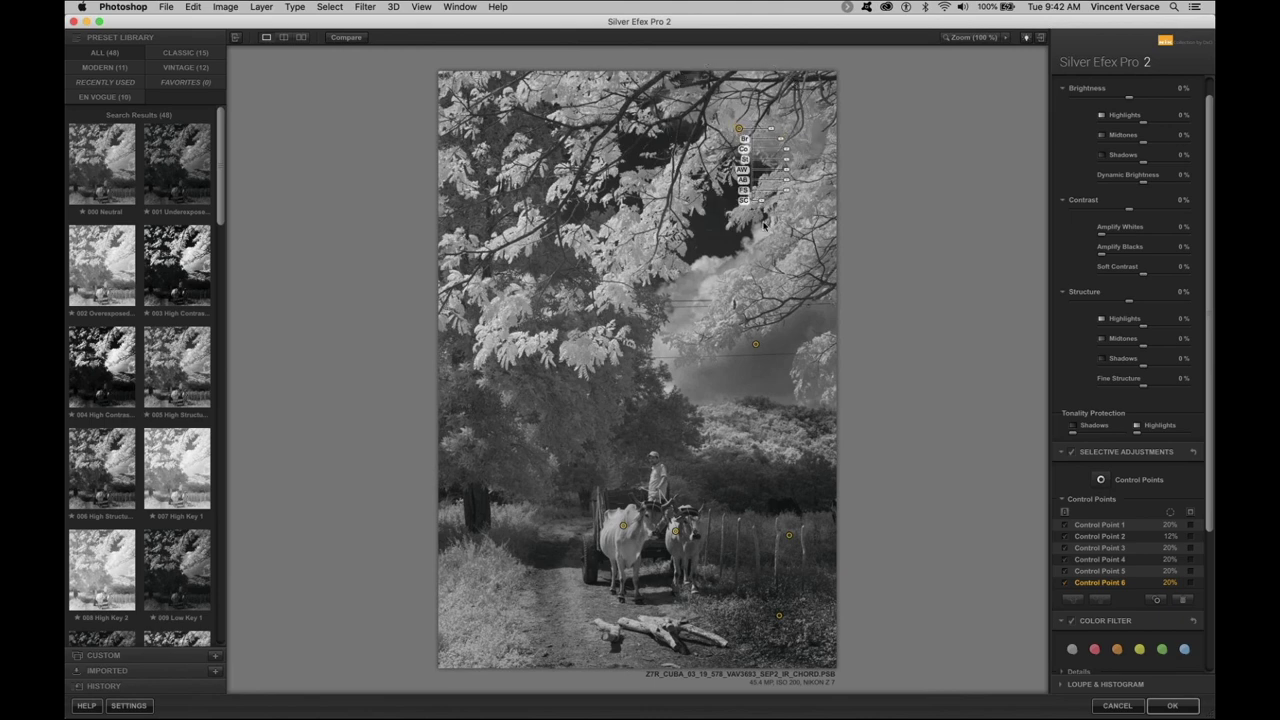
left_click(709, 141)
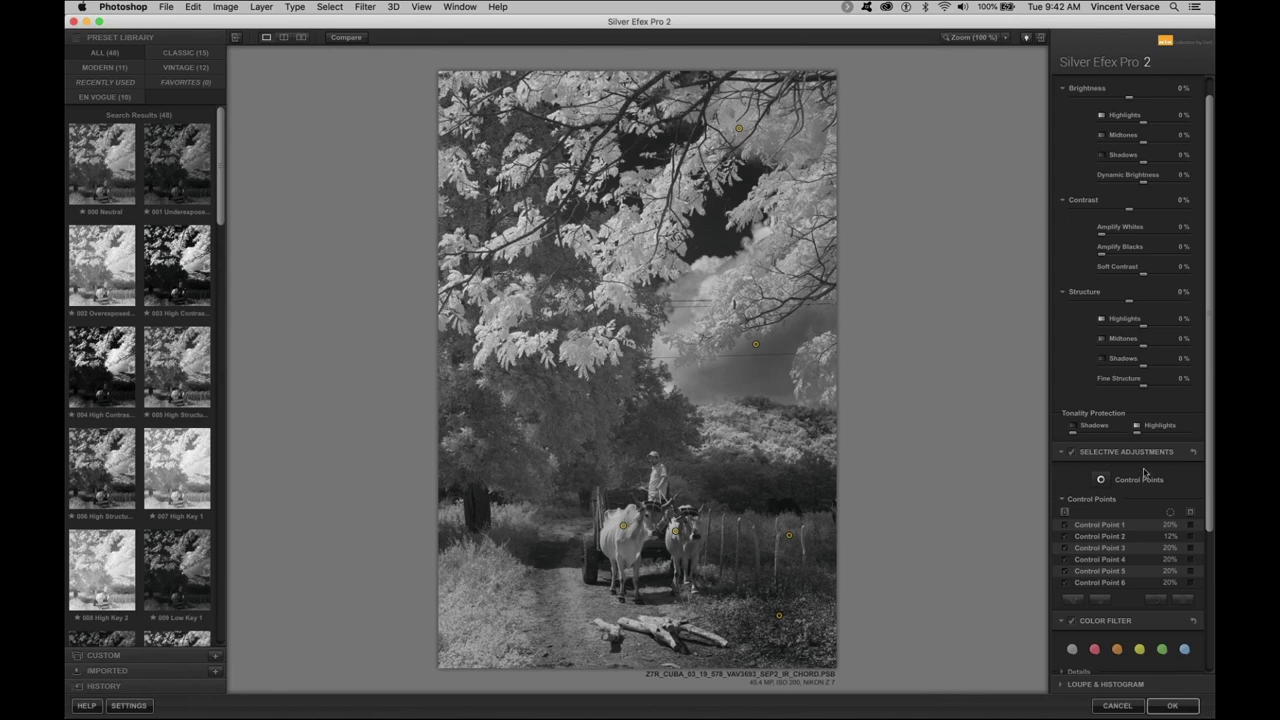
- Add a seventh control point on the bright right-hand foliage, raise its brightness and Amplify Whites, and increase Highlights tonality protection
left_click(1102, 480)
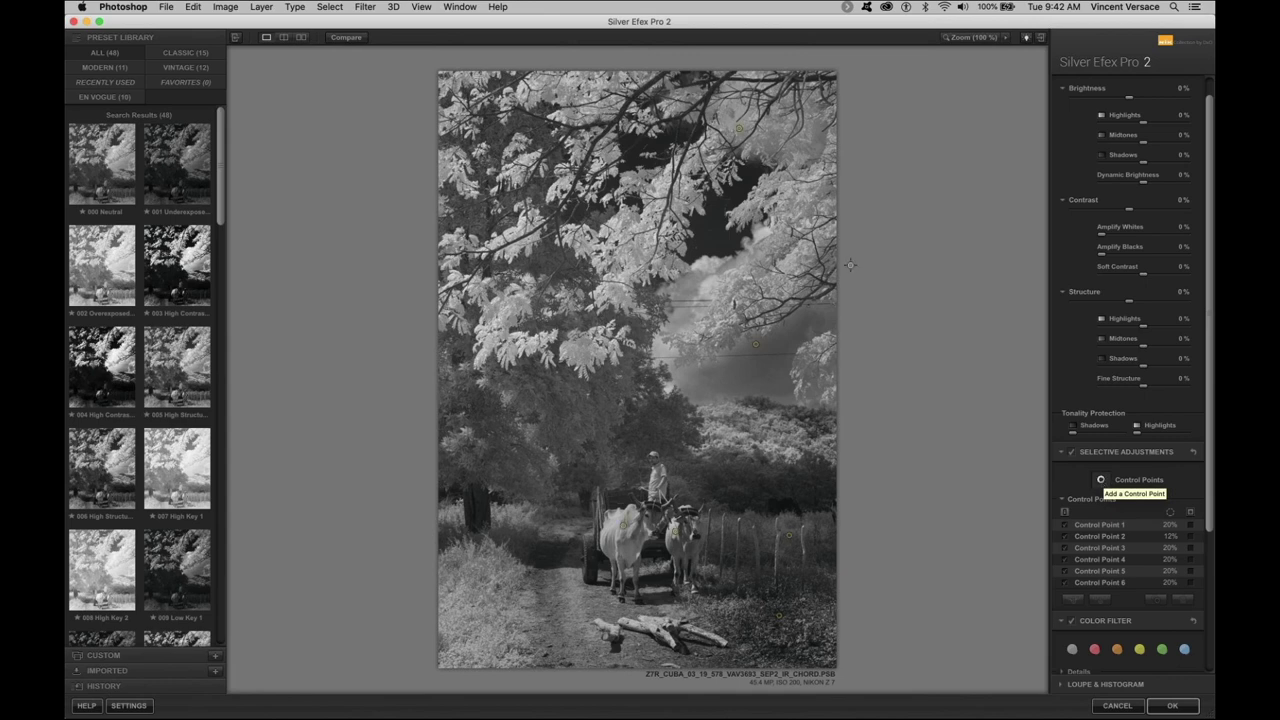
left_click(809, 192)
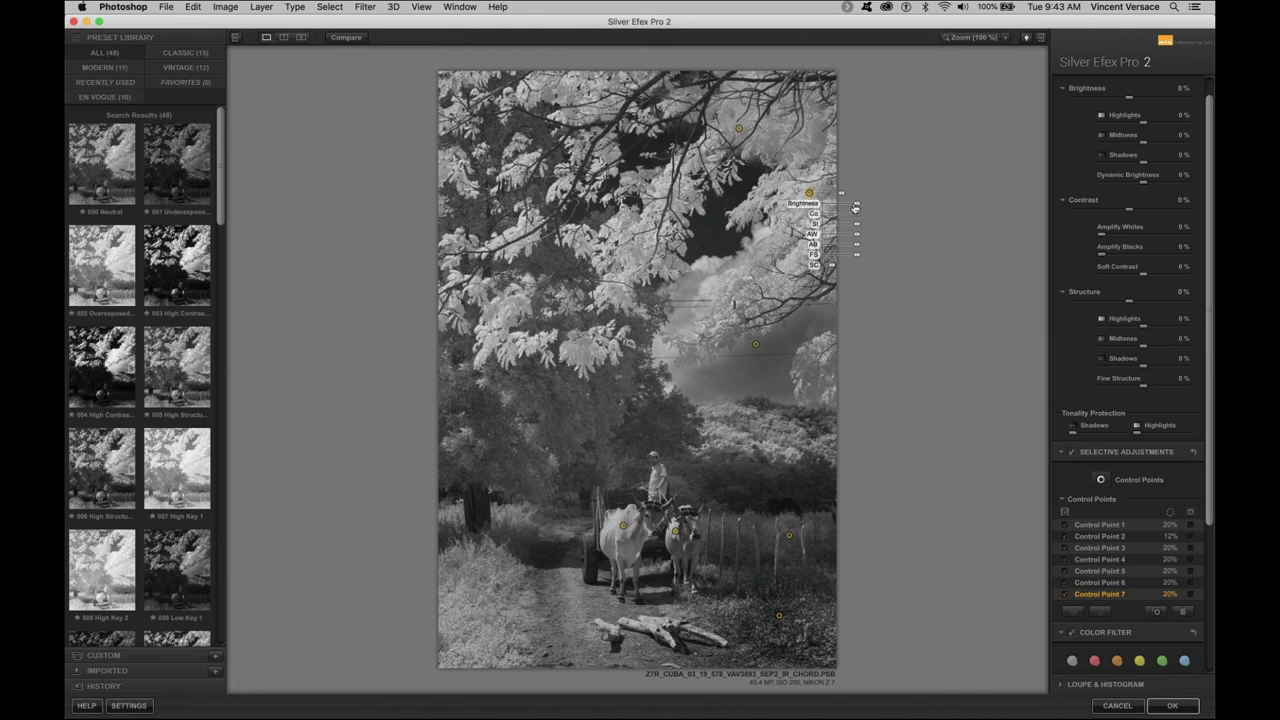
left_click_drag(855, 207, 877, 238)
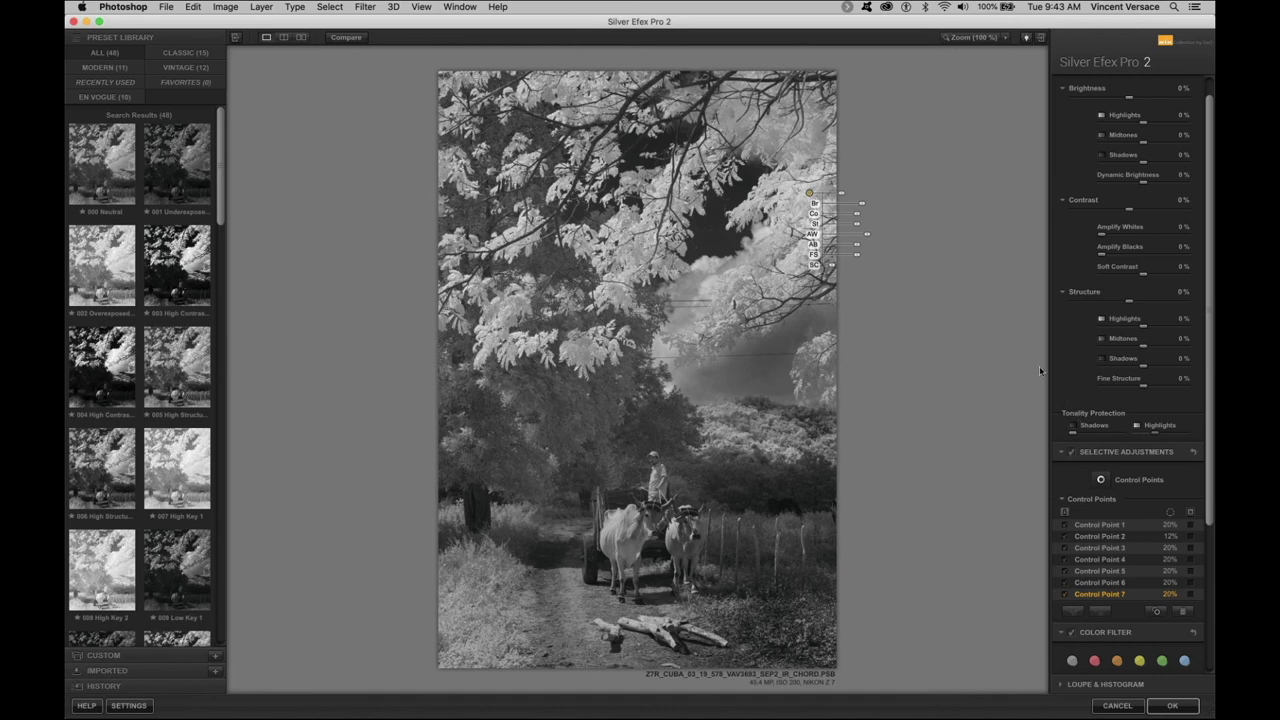
- Fine-tune Control Point 7's Fine Structure while checking the foliage at 100% and full view, and raise its Amplify Blacks
mouse_move(938, 295)
mouse_move(857, 259)
left_mouse_down()
mouse_move(894, 257)
mouse_move(870, 262)
left_mouse_up()
left_click(957, 38)
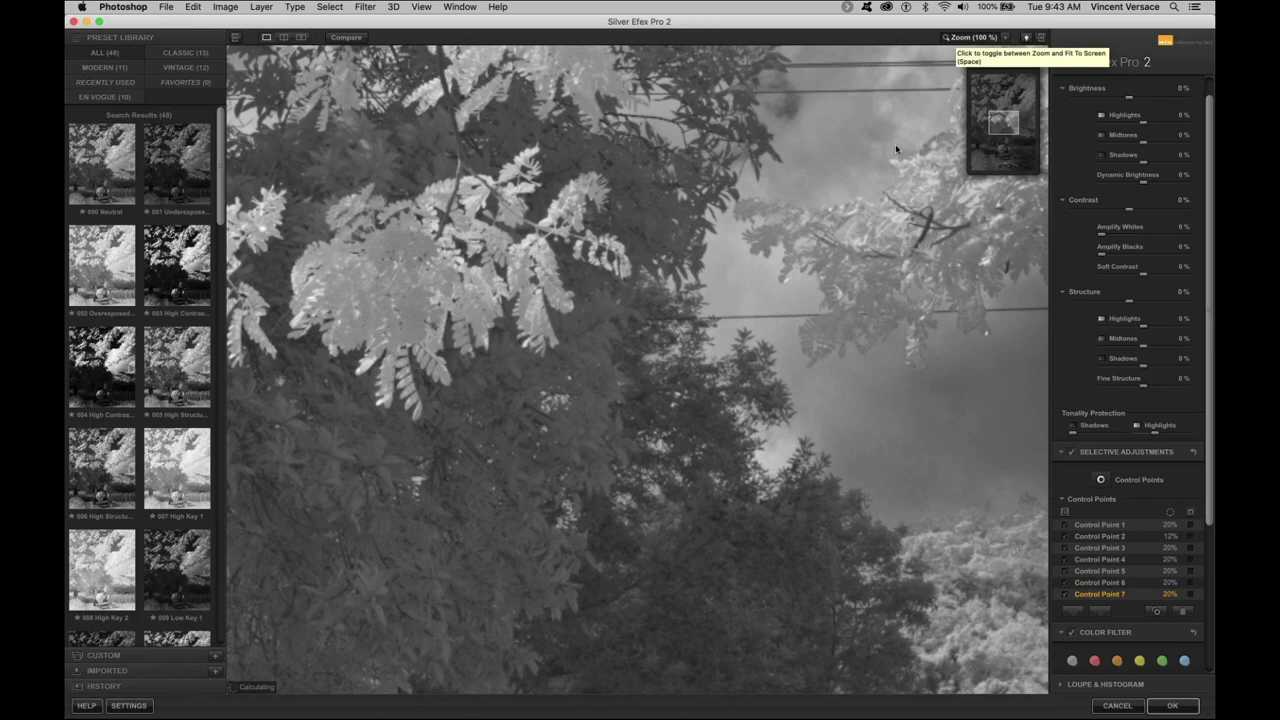
left_click(1024, 120)
left_click_drag(1024, 120, 1028, 93)
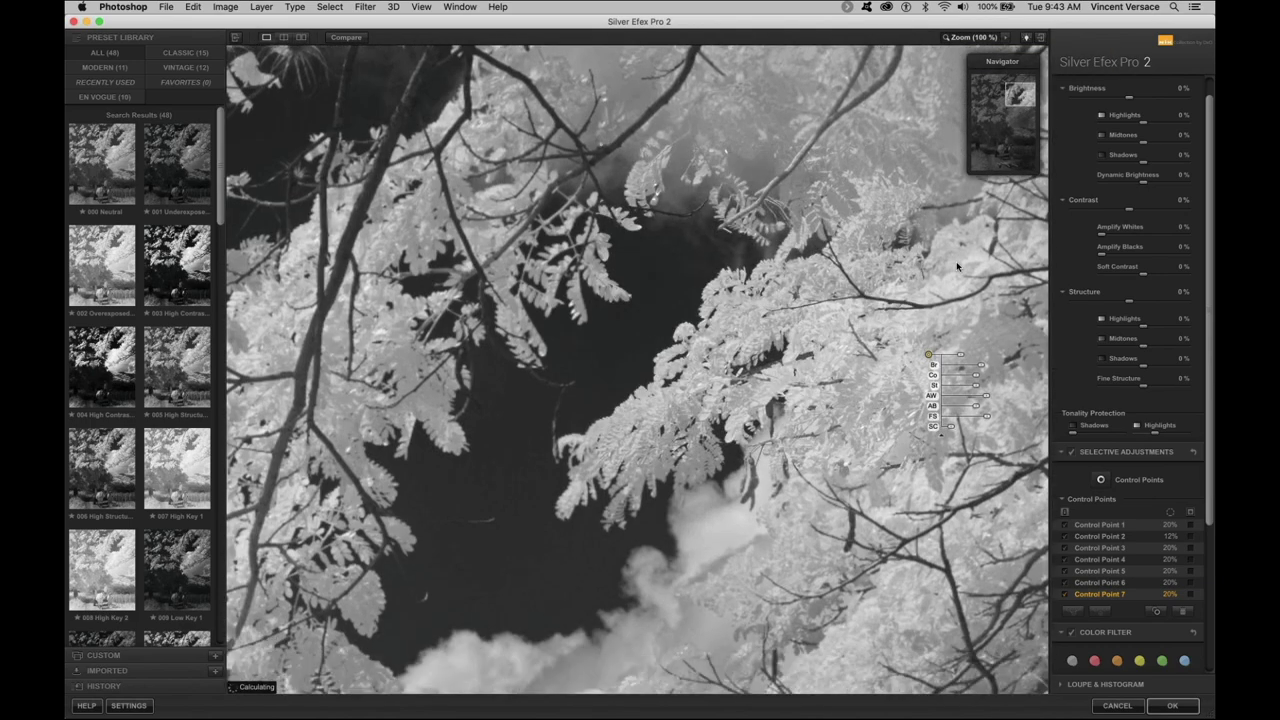
left_click_drag(986, 421, 1016, 429)
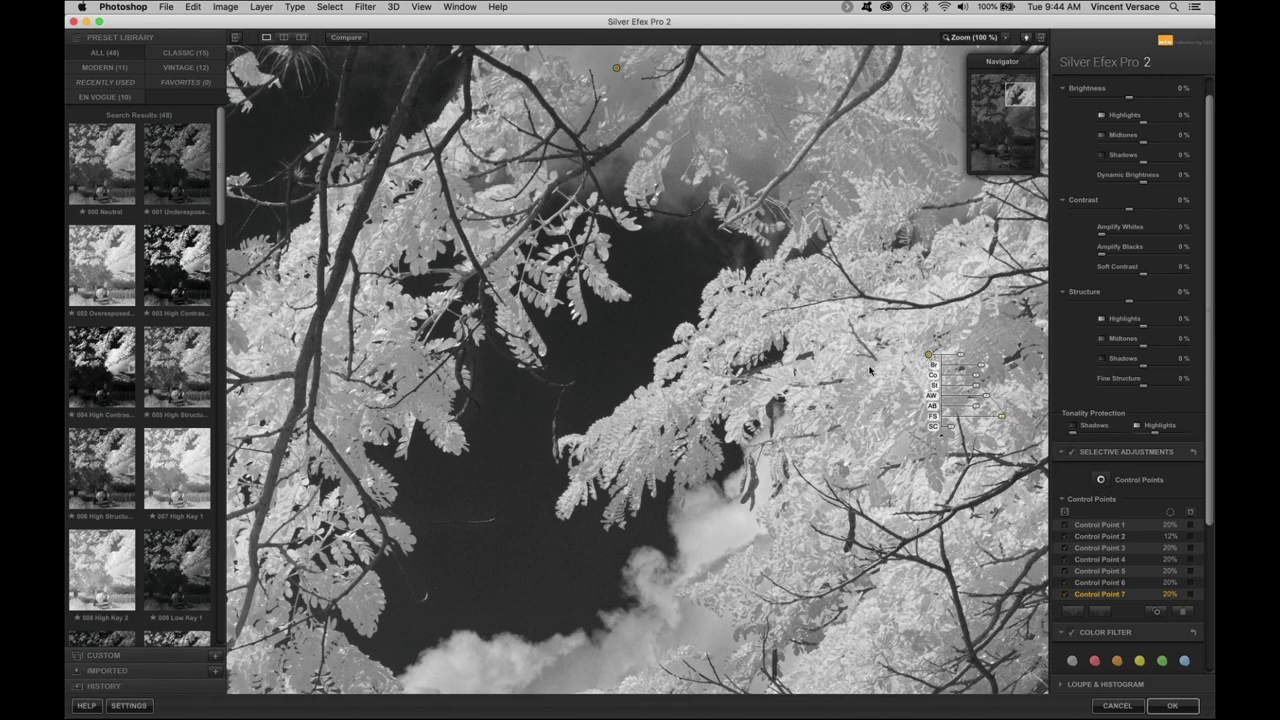
left_click(965, 37)
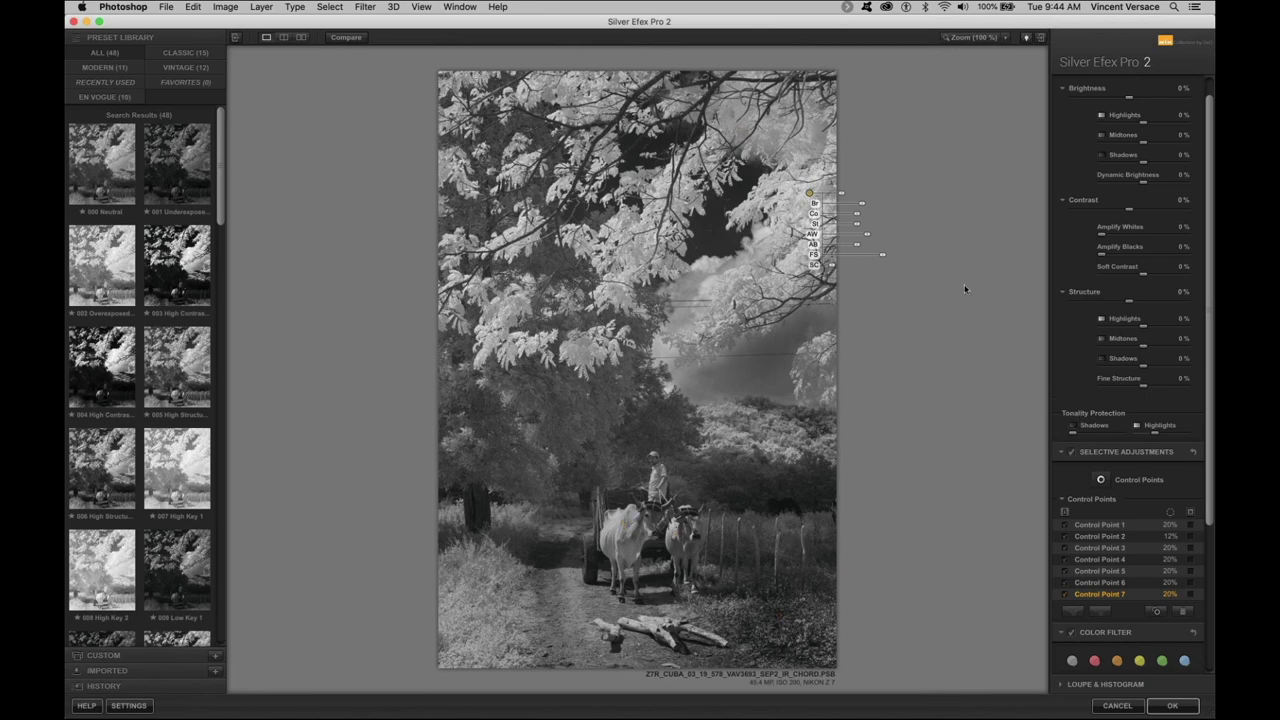
left_click_drag(880, 256, 870, 258)
mouse_move(856, 246)
left_mouse_down()
mouse_move(904, 260)
mouse_move(895, 248)
mouse_move(830, 250)
mouse_move(888, 252)
mouse_move(874, 256)
left_mouse_up()
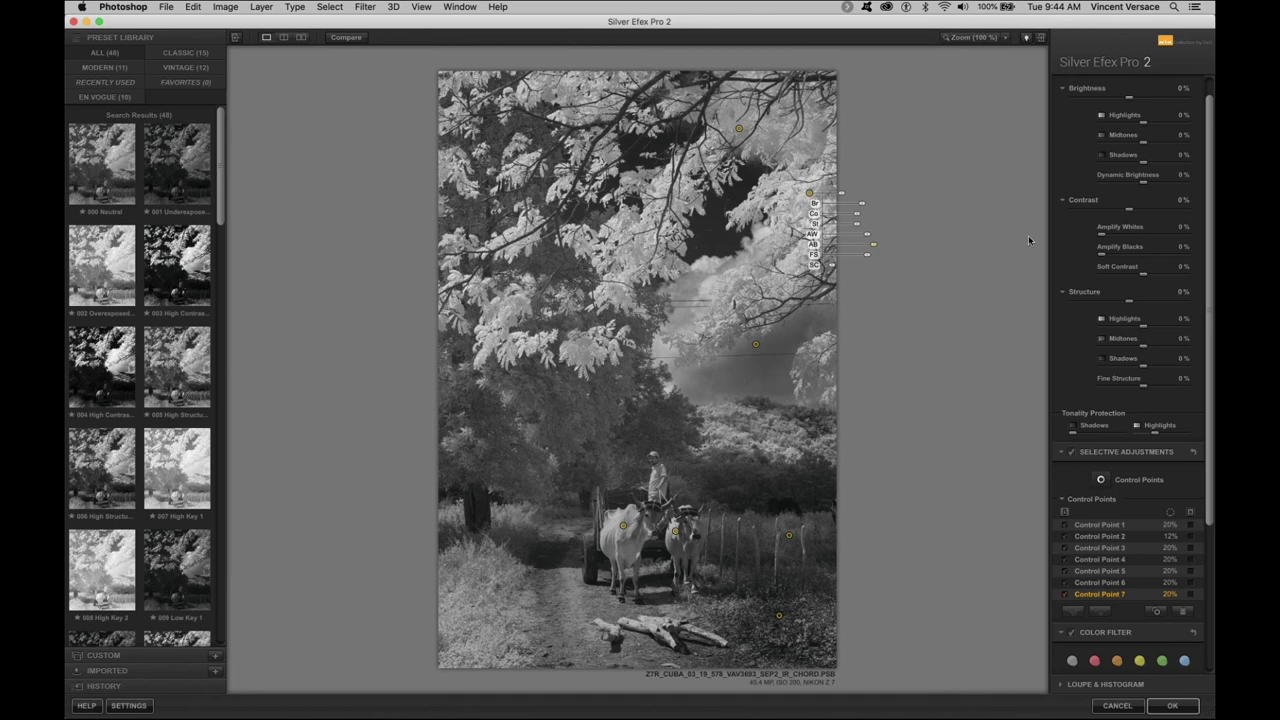
- Add an eighth control point on the dark trees behind the cart and lower its brightness
left_click(1100, 479)
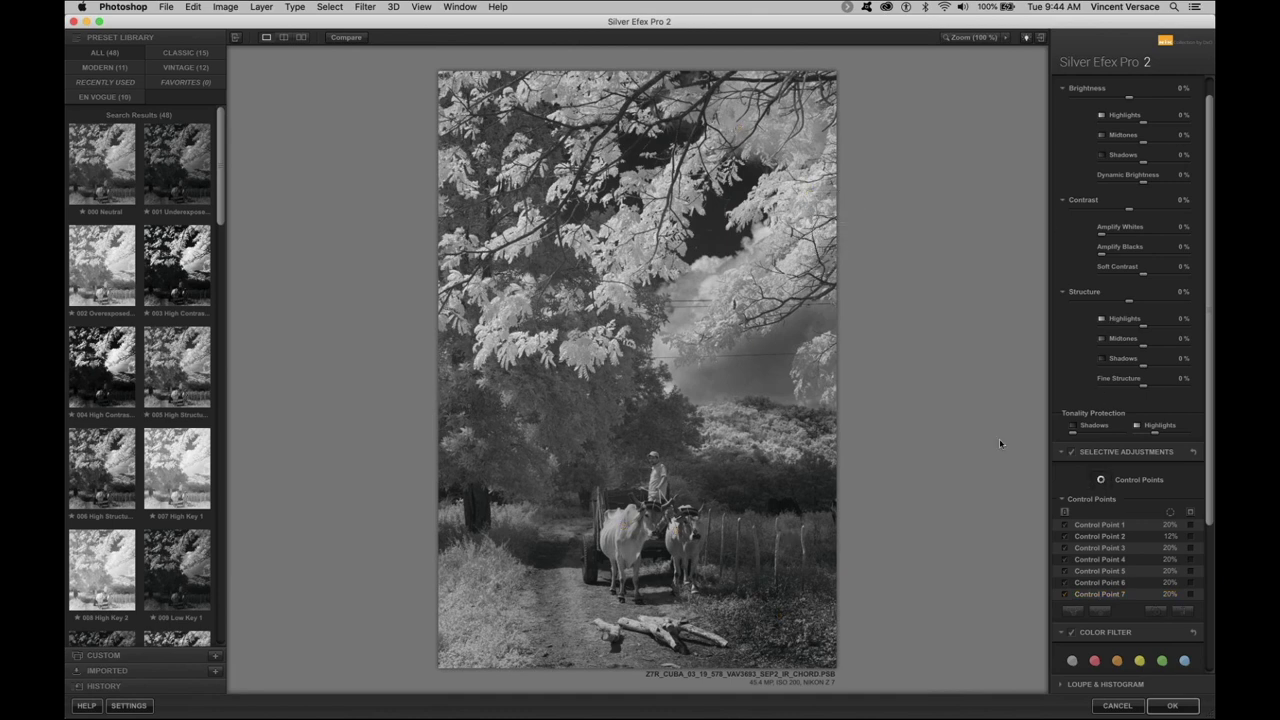
left_click(571, 417)
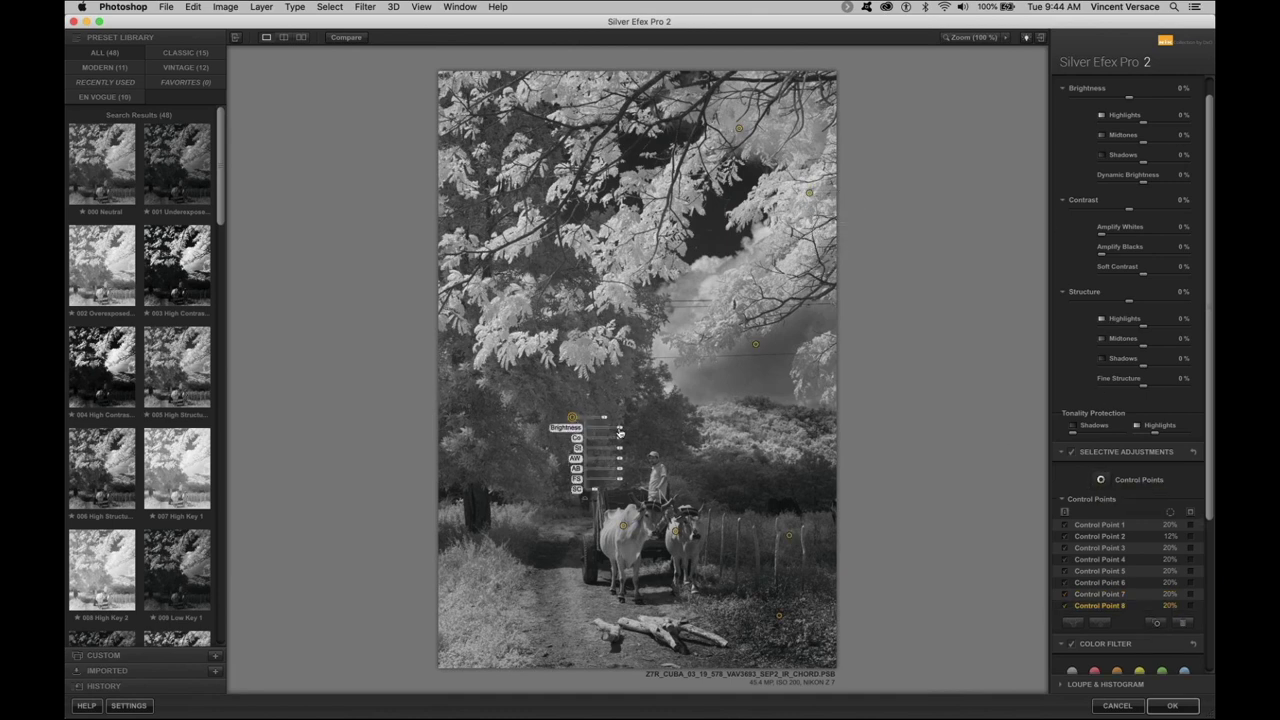
left_click_drag(621, 432, 616, 432)
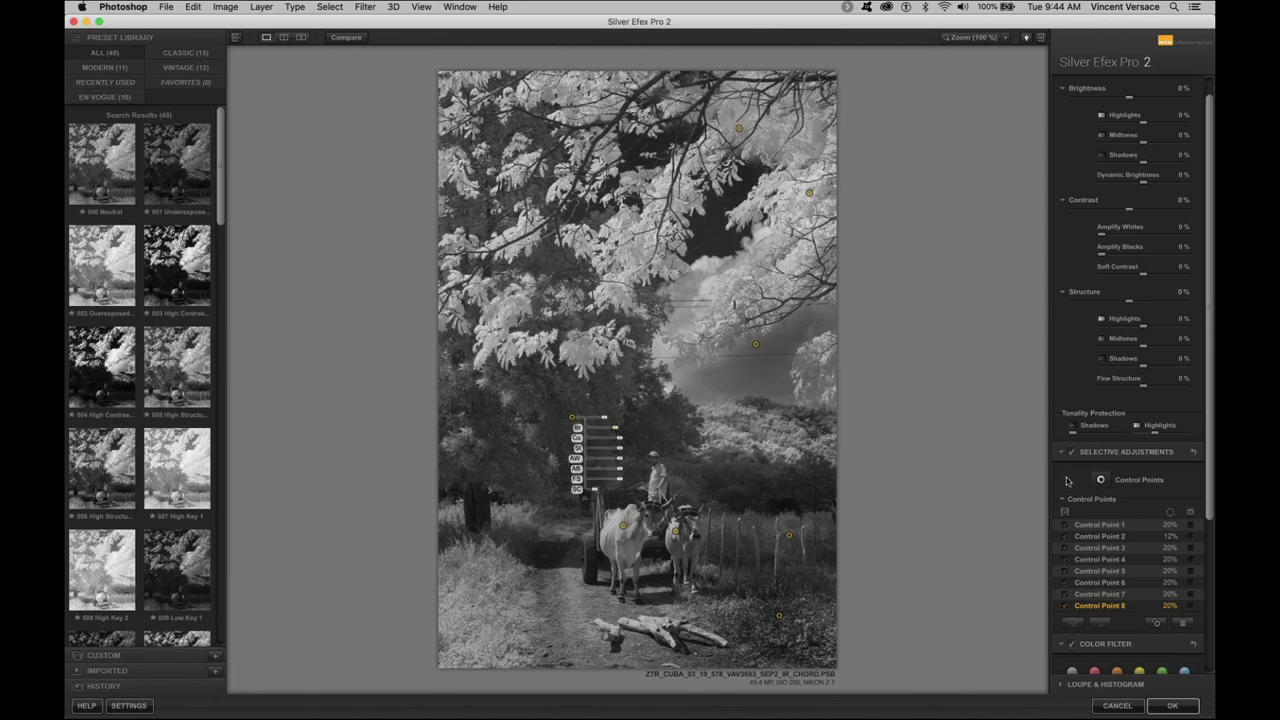
- Add a ninth control point on the cart driver and reduce its size to 6%
left_click(1100, 480)
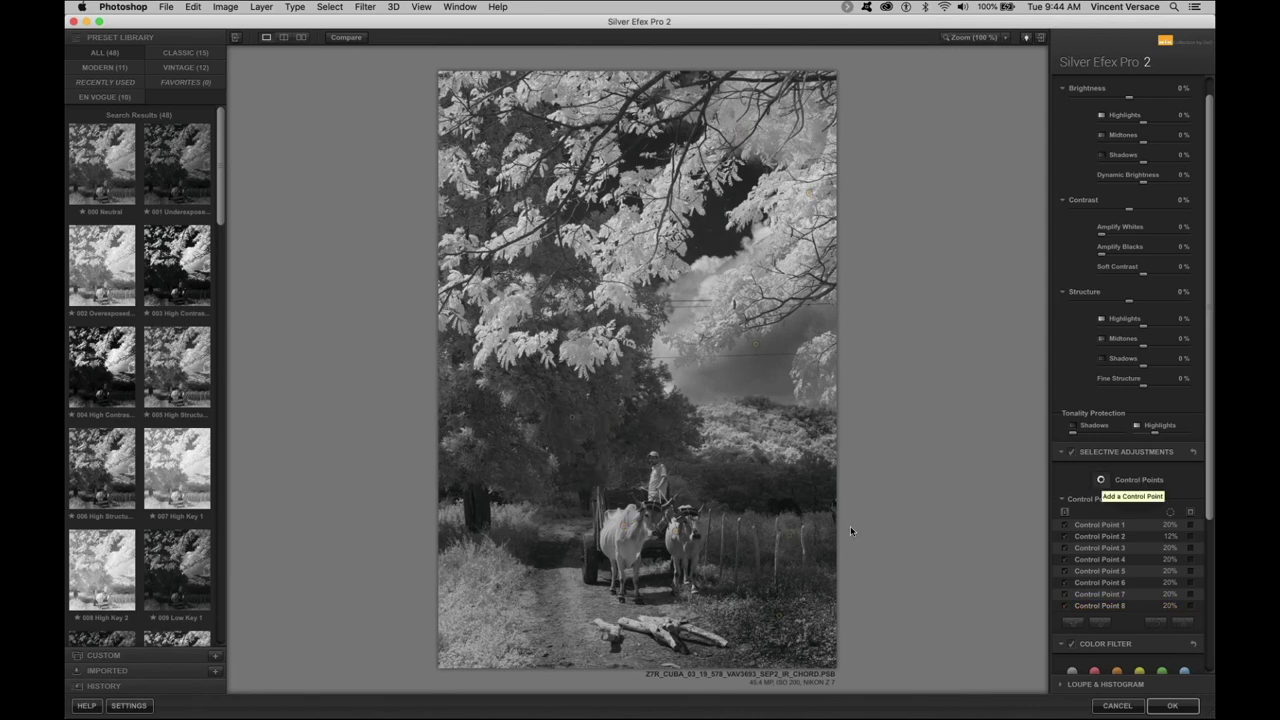
left_click(655, 464)
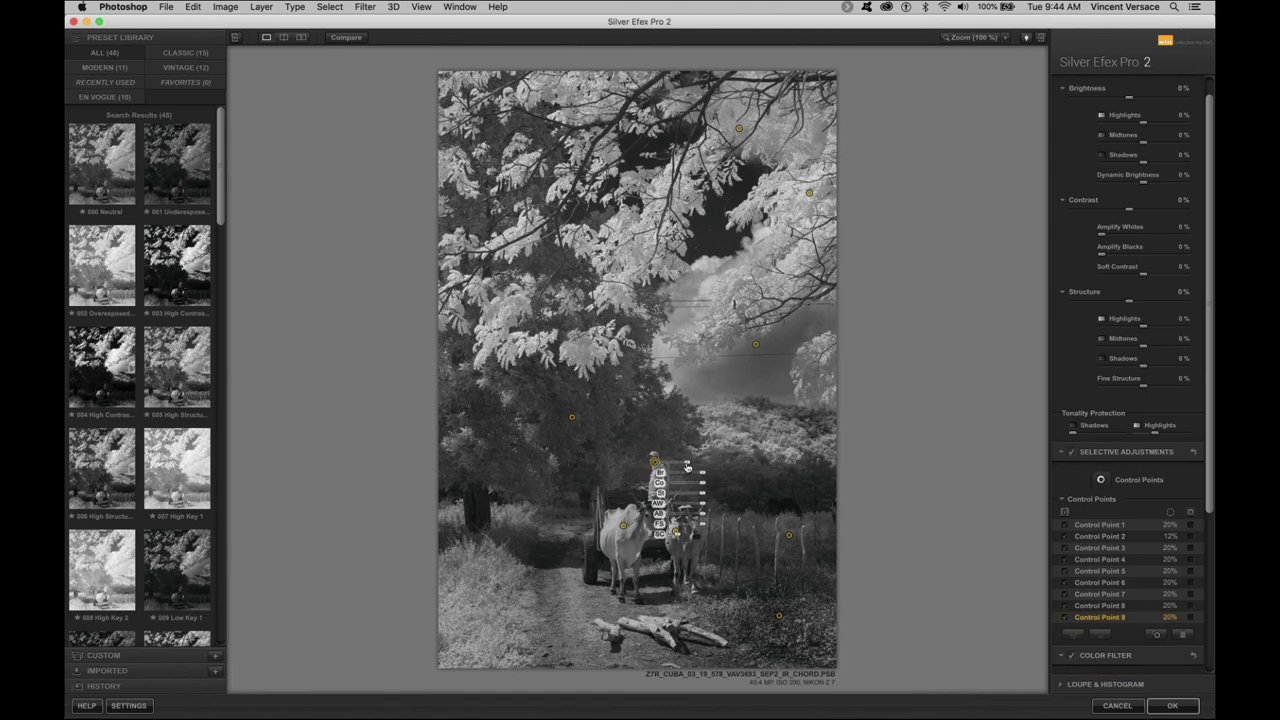
mouse_move(687, 467)
left_mouse_down()
mouse_move(698, 467)
mouse_move(676, 467)
left_mouse_up()
left_click(637, 476)
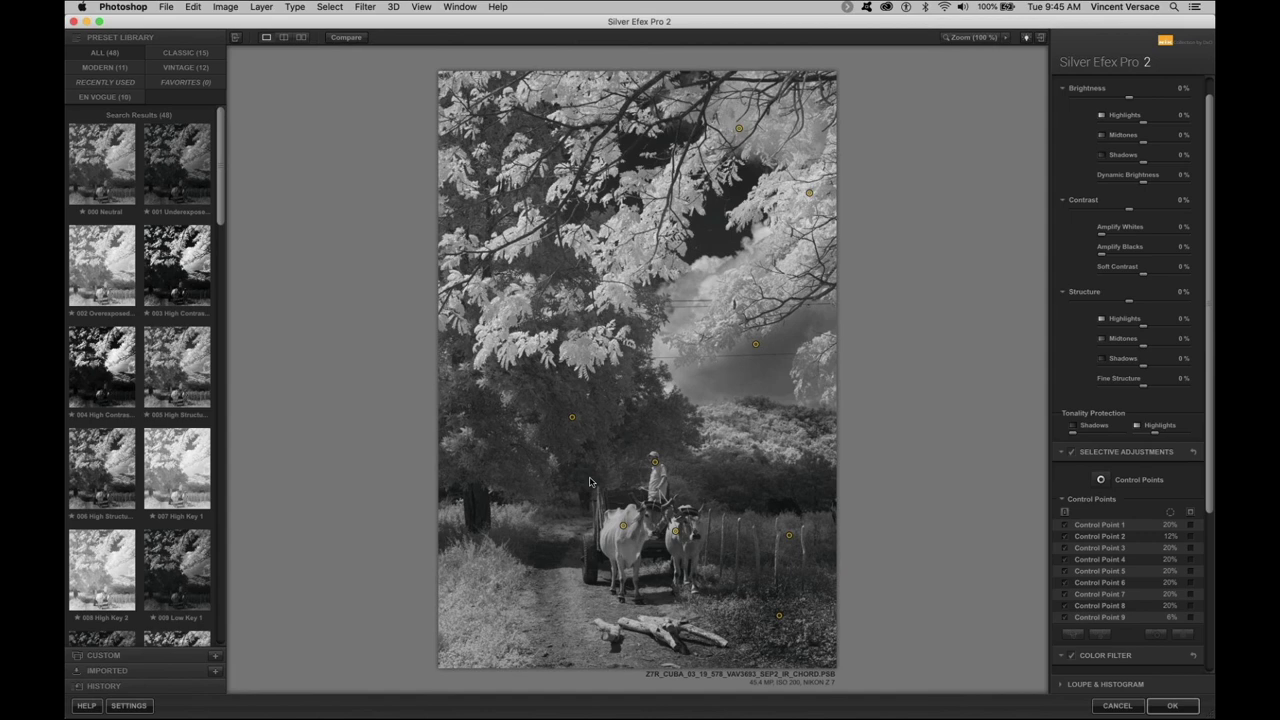
- Add a tenth control point on the lower-left grass, lower its brightness, and apply the Silver Efex adjustments
left_click(1100, 480)
left_click(477, 606)
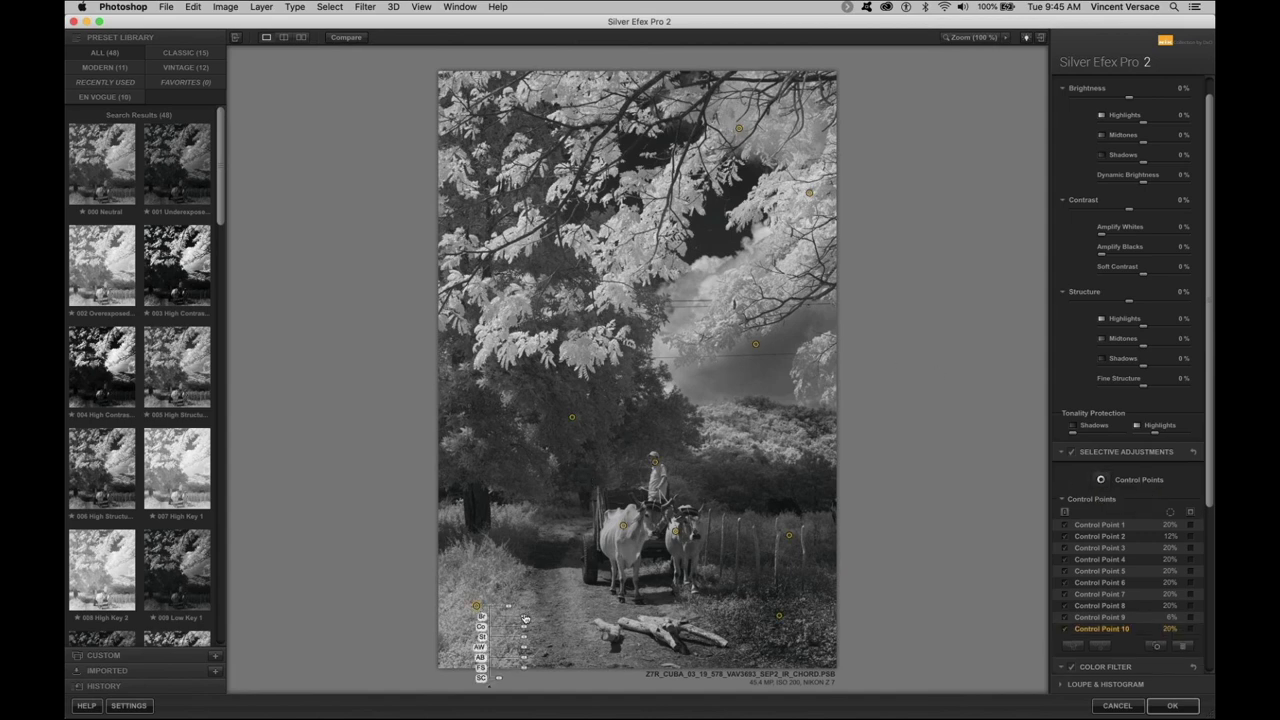
left_click_drag(525, 619, 516, 621)
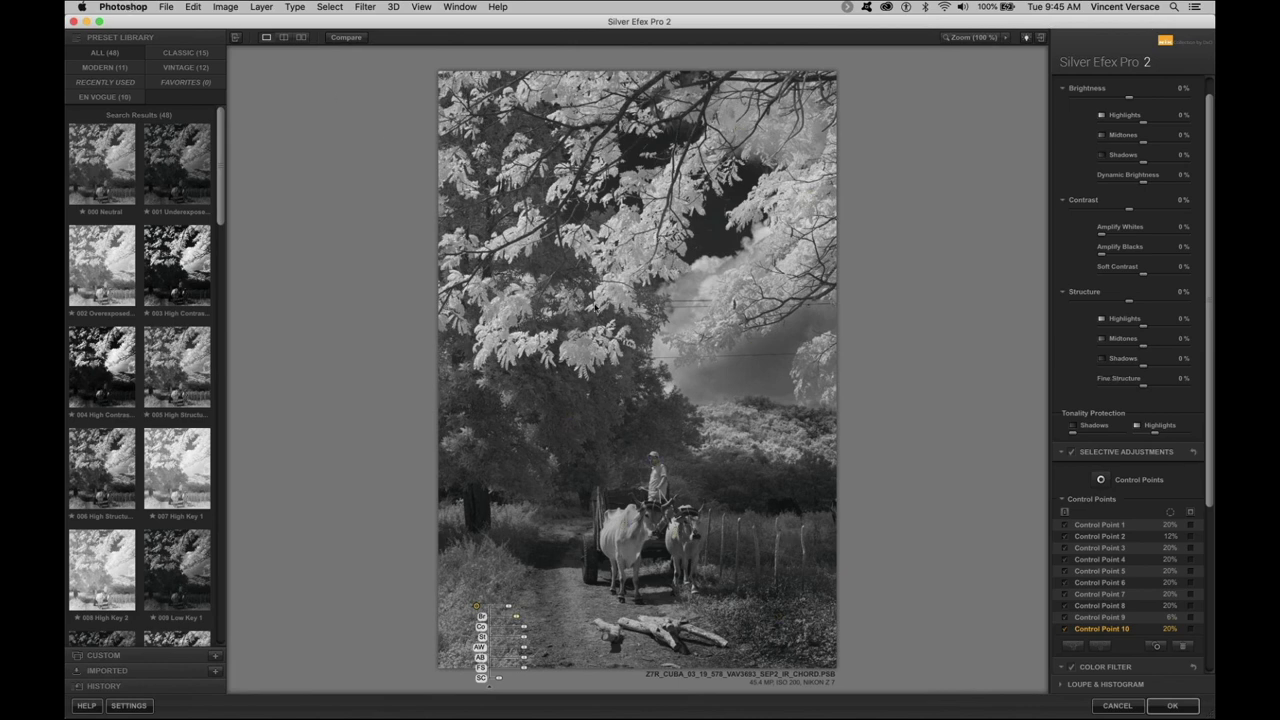
left_click(1172, 707)
left_click(1172, 707)
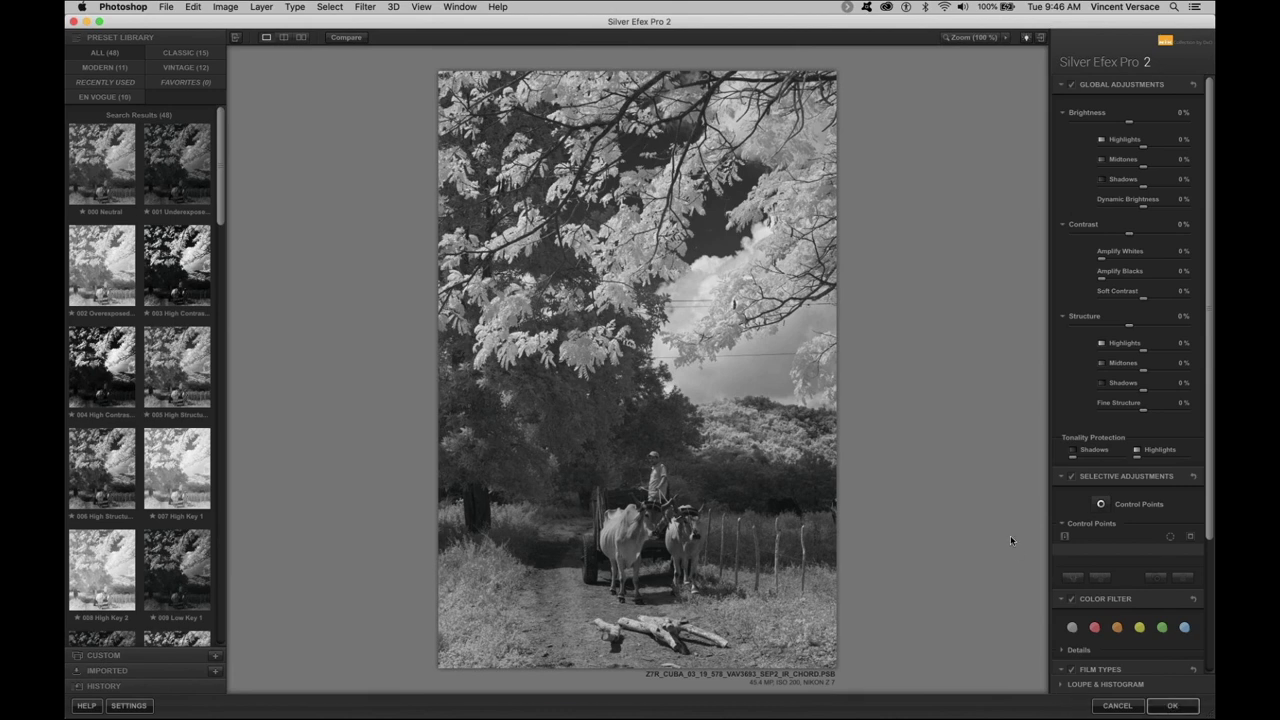
- In the newly opened Silver Efex layer, add a control point on the cart driver and adjust its brightness
left_click(1100, 505)
left_click(655, 482)
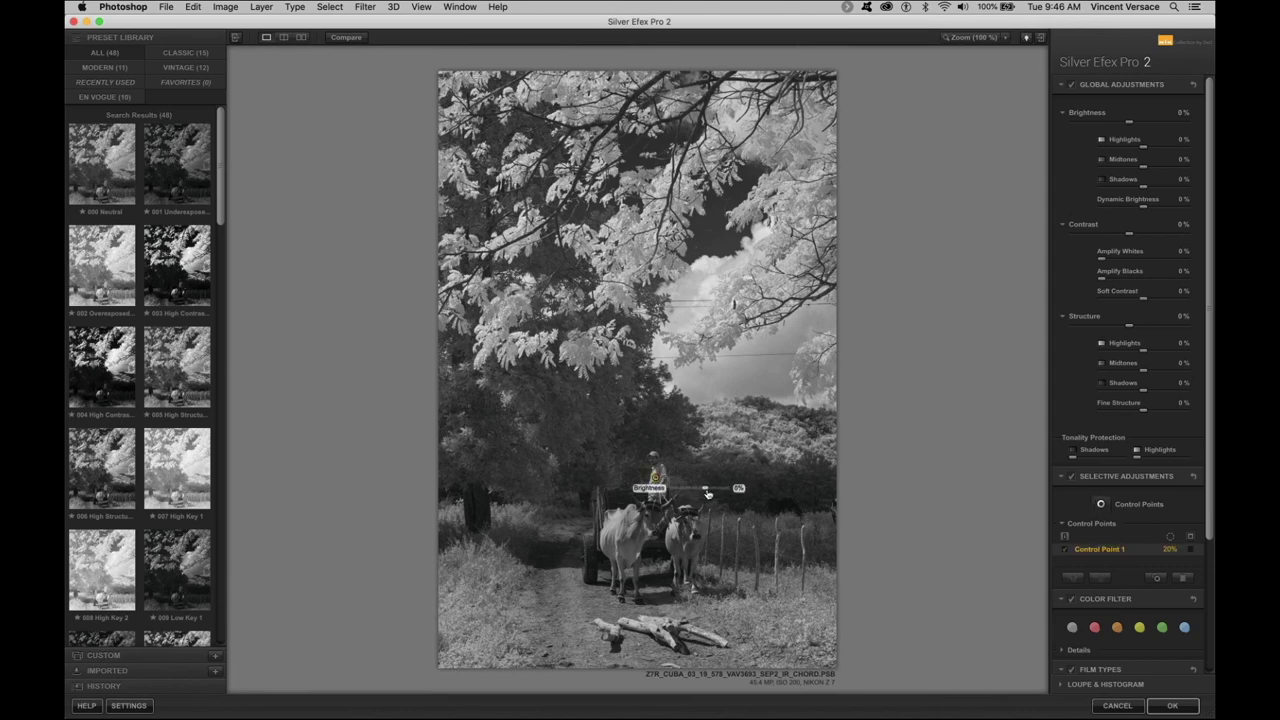
left_click_drag(707, 493, 707, 494)
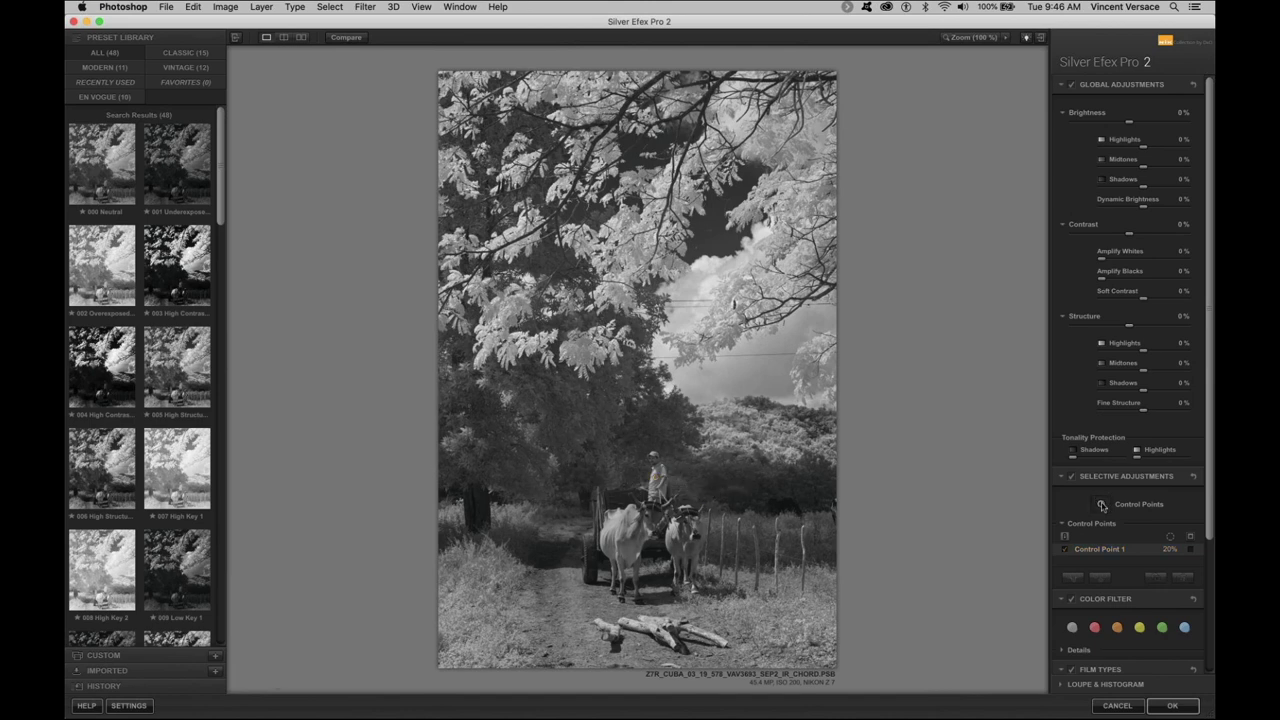
- Add and adjust a second control point on the lower-right grass, and a third on the central leaves with Amplify Whites adjusted and size 70%
left_click(777, 621)
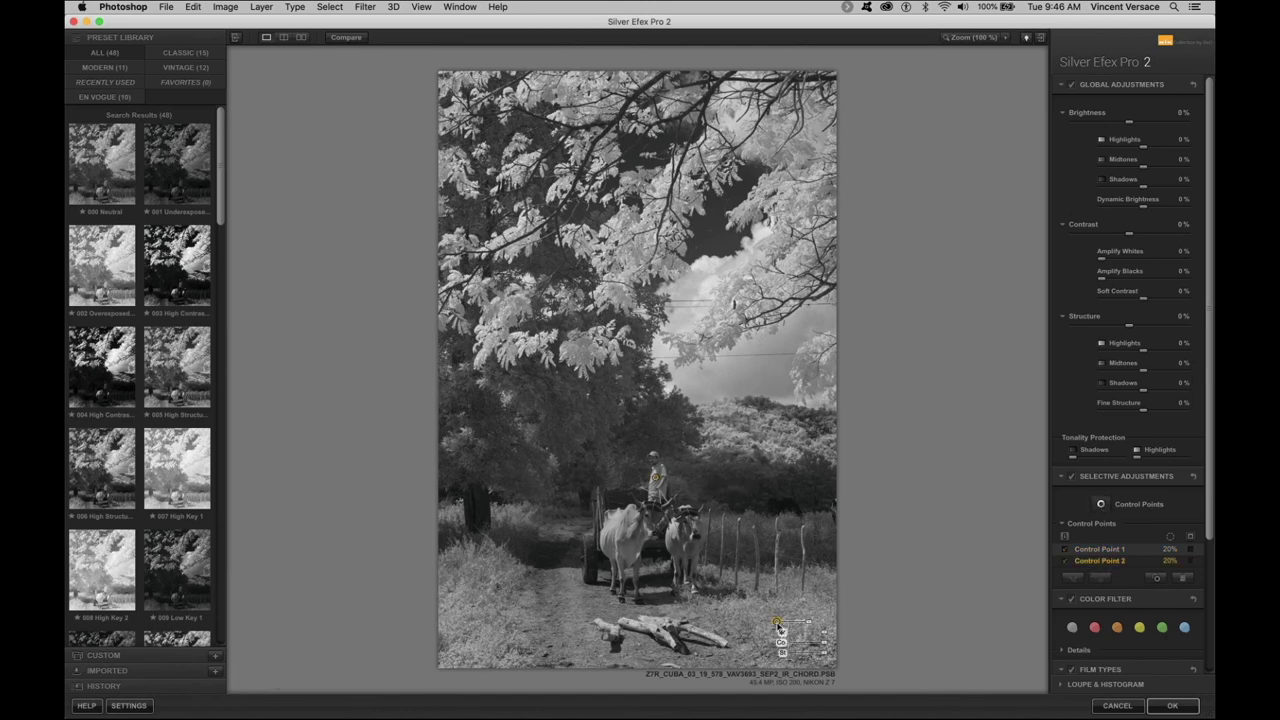
left_click_drag(781, 630, 819, 637)
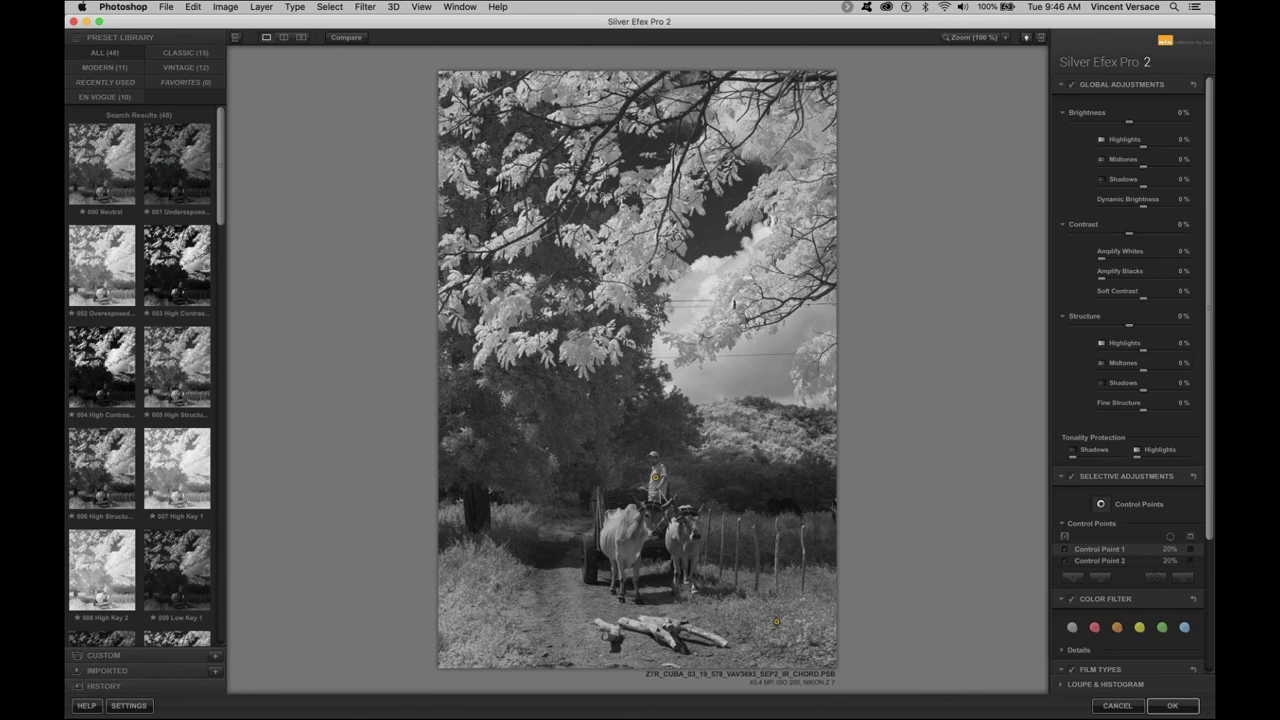
left_click(633, 255)
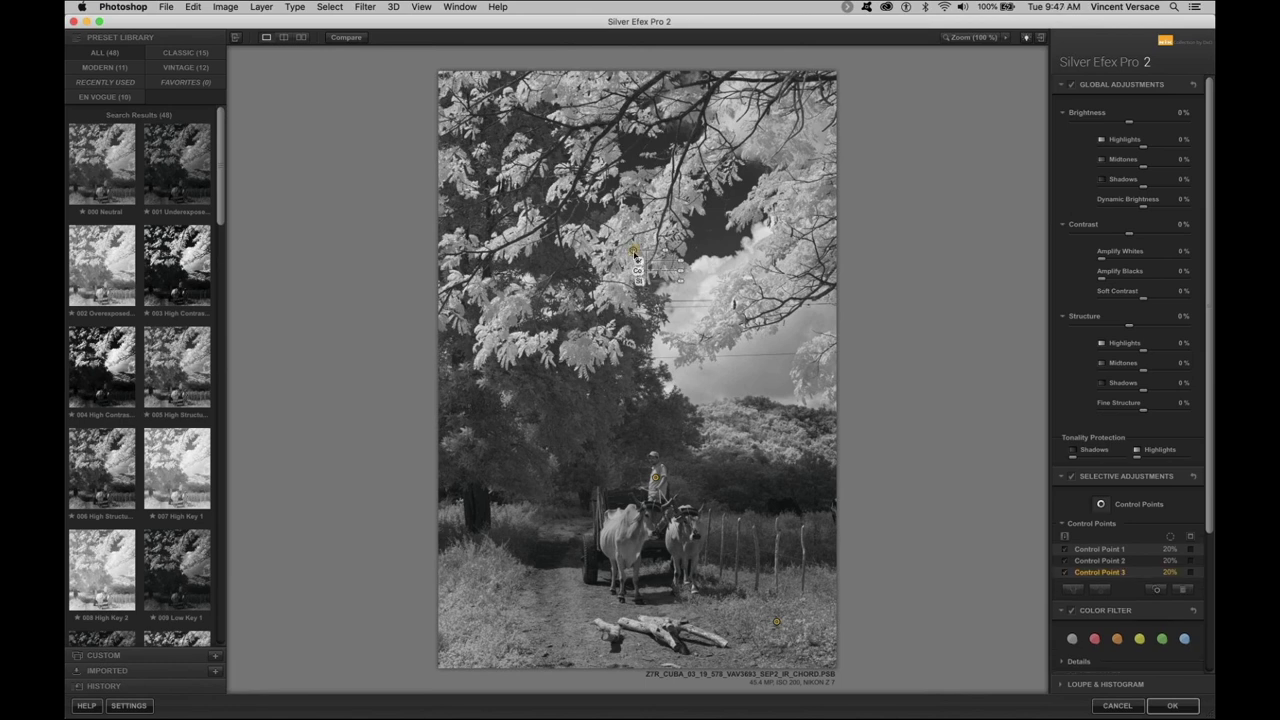
left_click(640, 290)
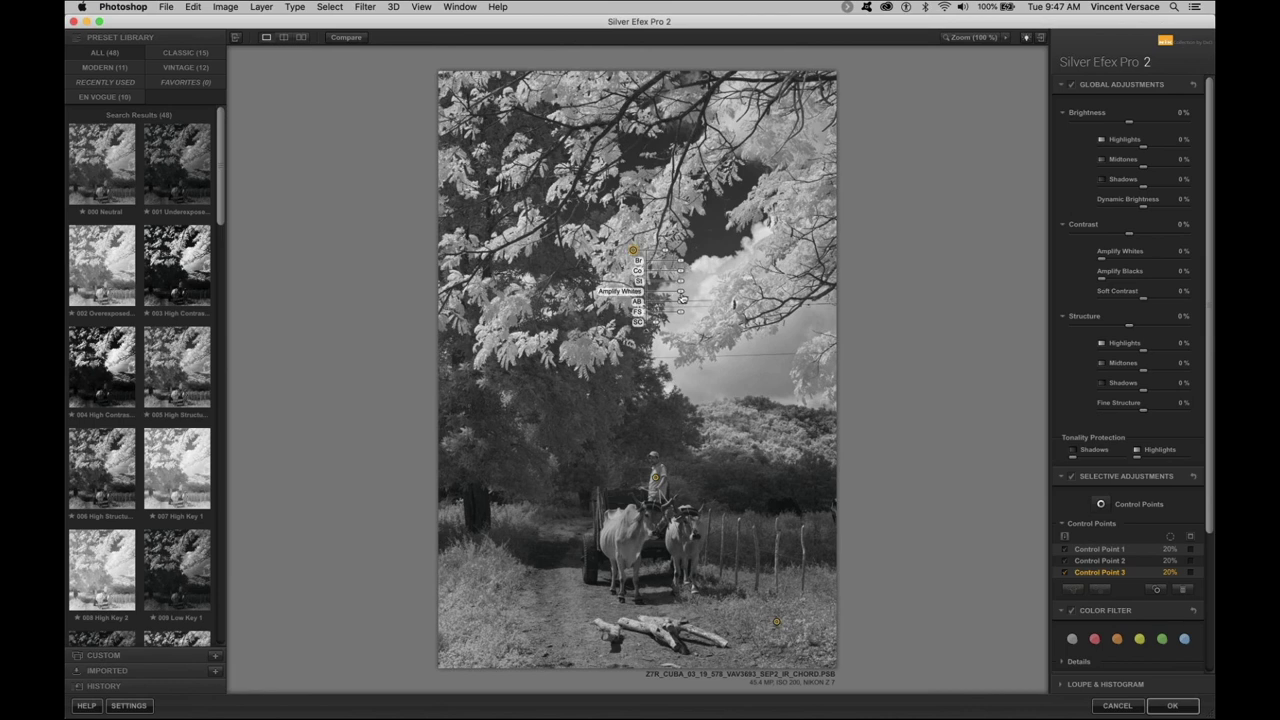
mouse_move(682, 297)
left_mouse_down()
mouse_move(696, 297)
mouse_move(690, 315)
left_mouse_up()
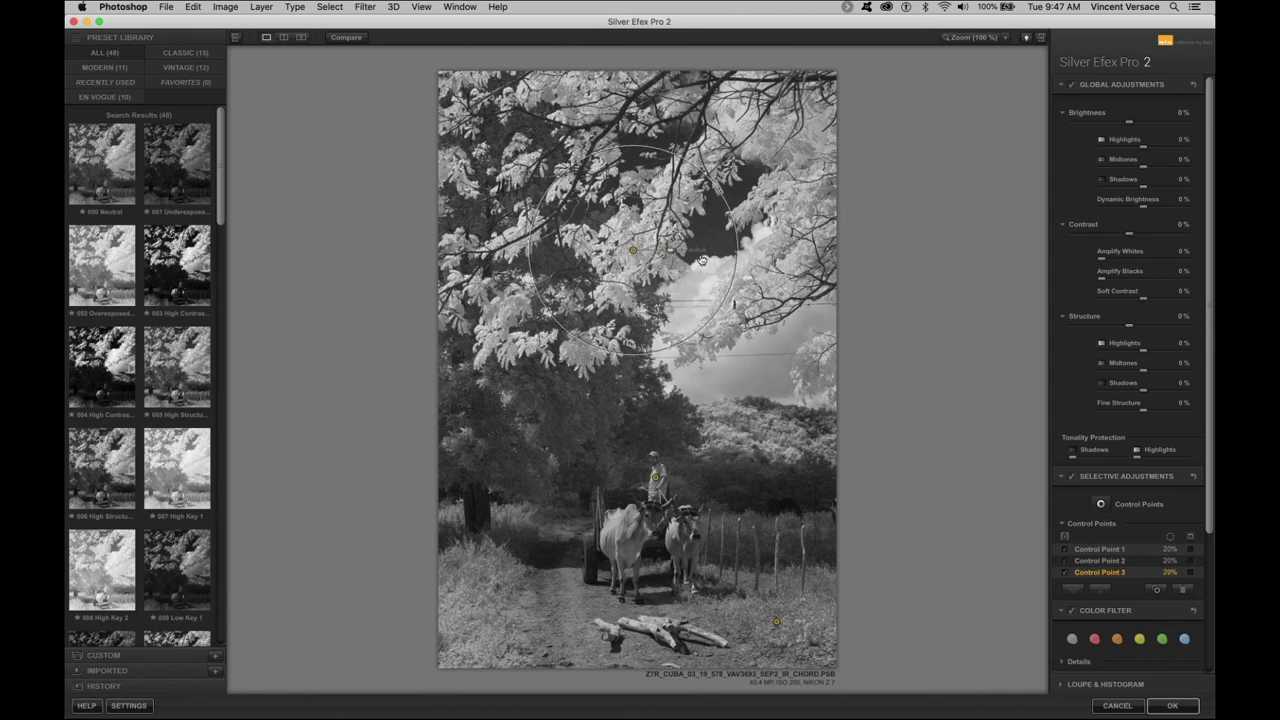
mouse_move(702, 259)
left_mouse_down()
mouse_move(672, 258)
mouse_move(691, 257)
left_mouse_up()
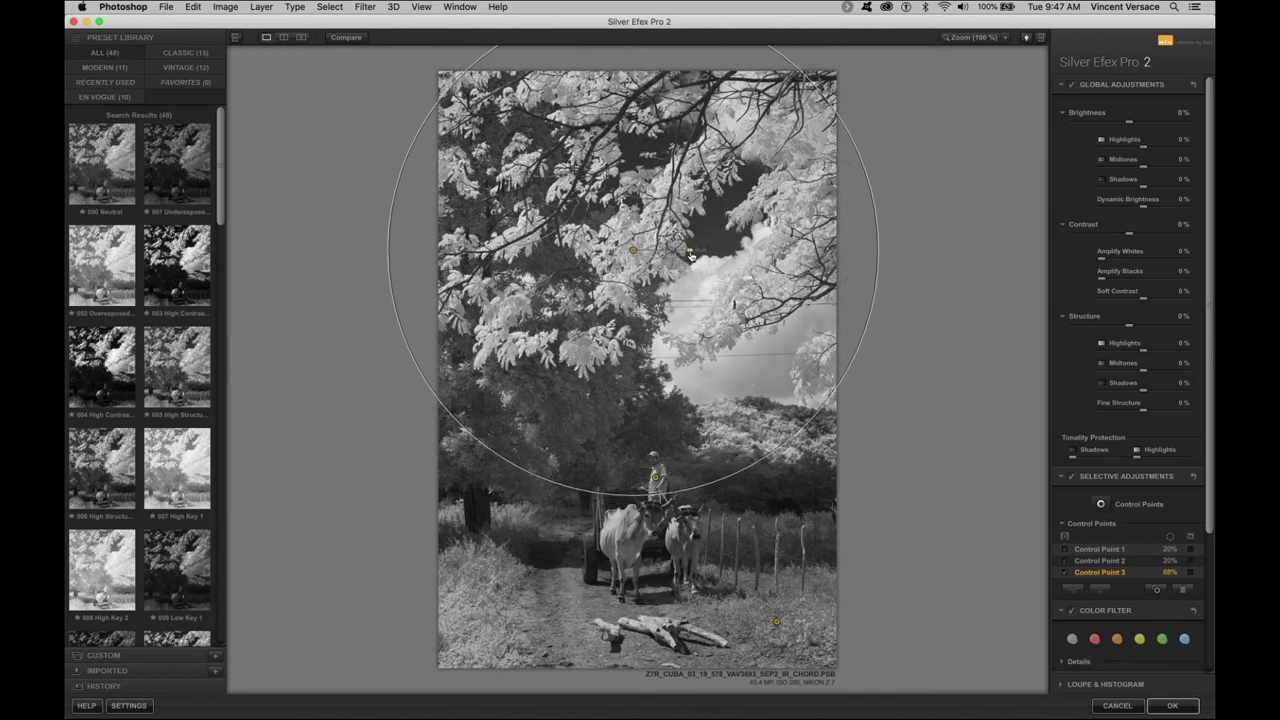
- Add a fourth control point on the sky above the hills, raise its Amplify Blacks, and increase its size to 49%
left_click(1100, 504)
left_click(757, 345)
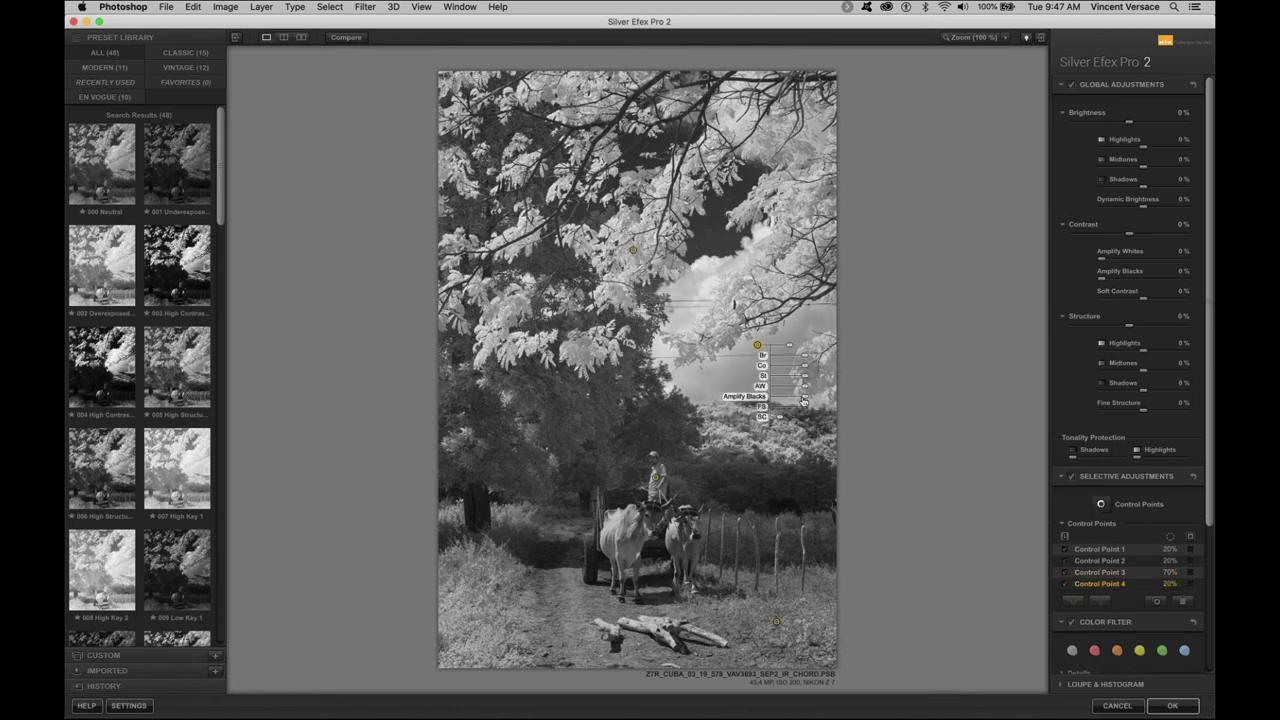
left_click_drag(802, 400, 826, 401)
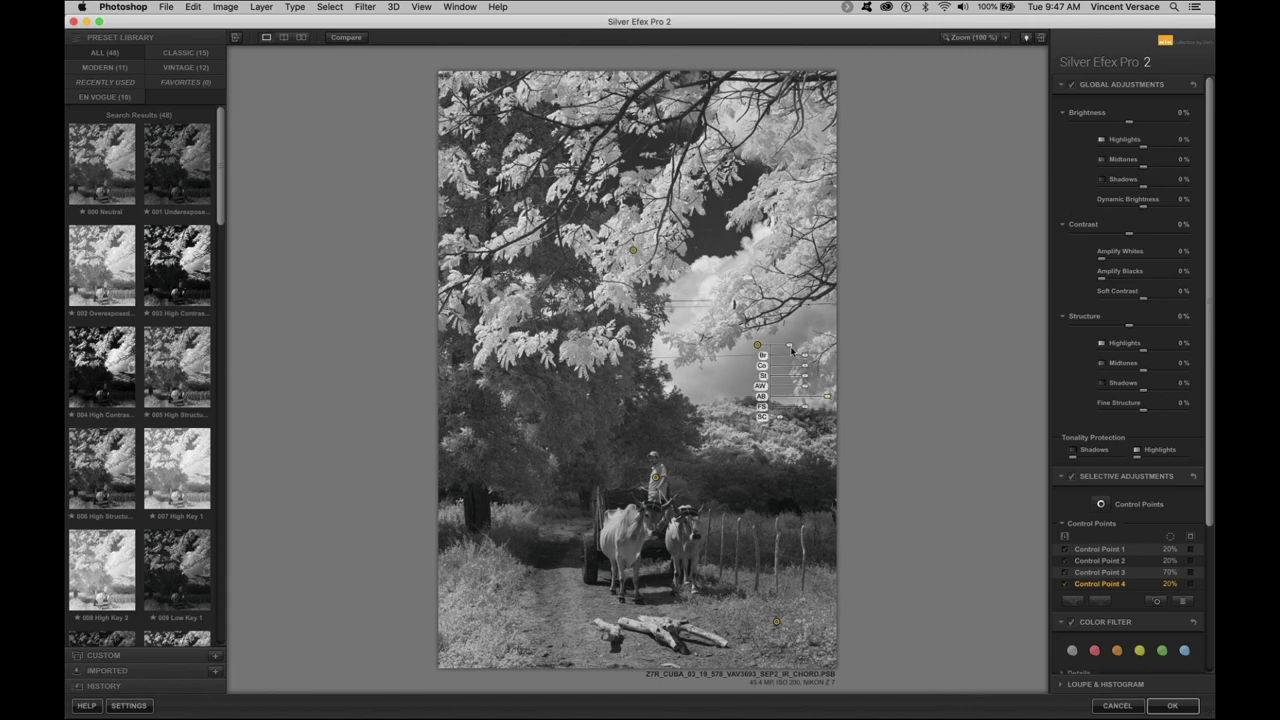
left_click_drag(791, 349, 805, 350)
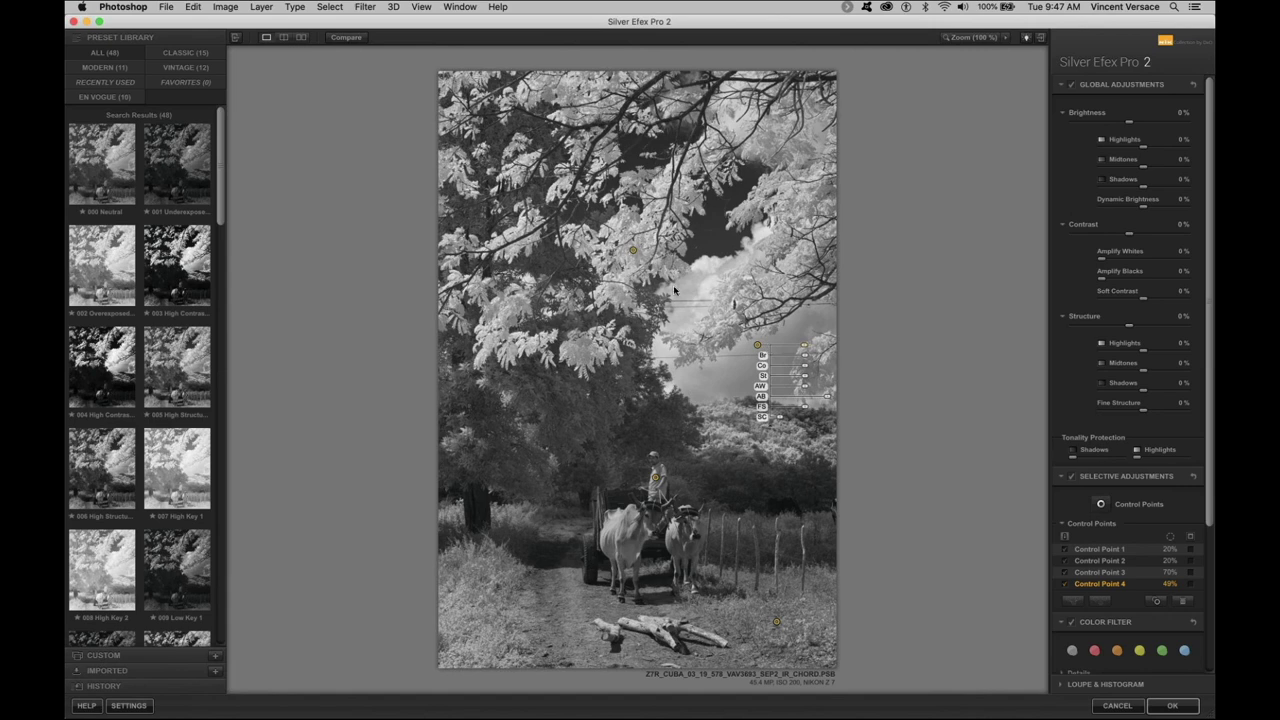
- Add a fifth control point on the bright cloud edge beside the central leaves and adjust its tone
left_click(1101, 502)
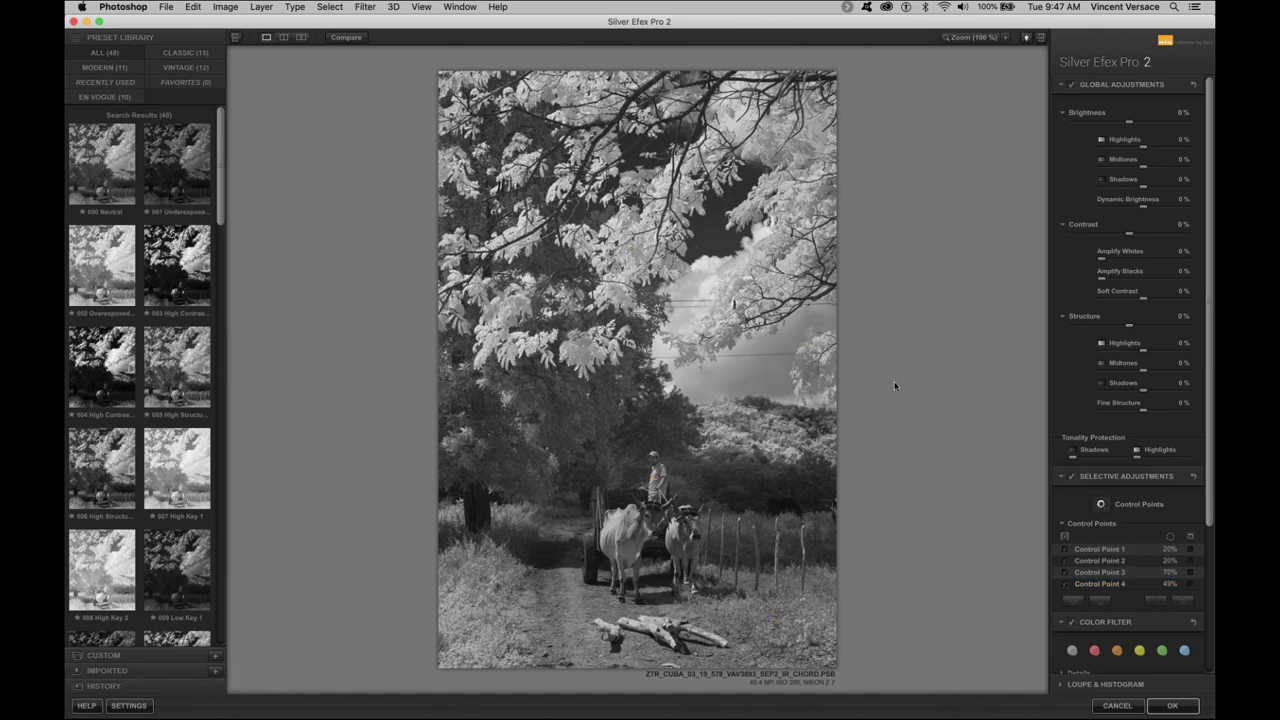
left_click(705, 270)
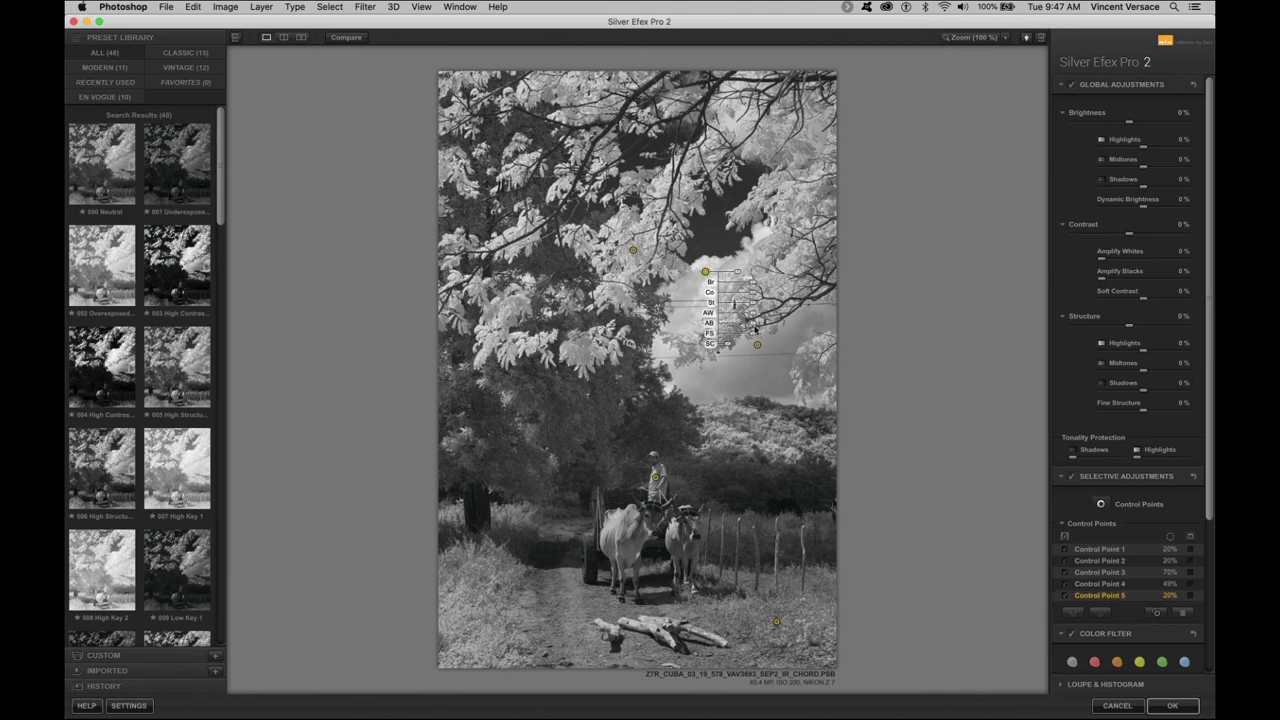
left_click_drag(755, 330, 782, 334)
left_click(741, 291)
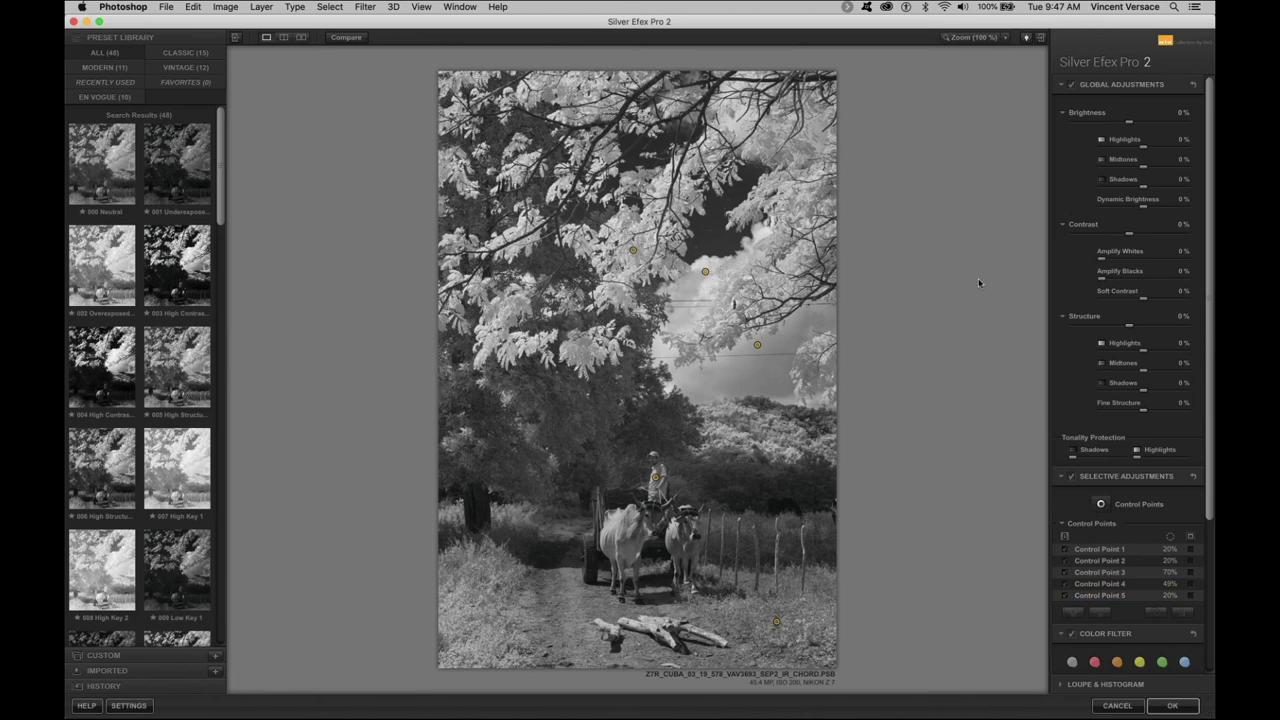
- Add a sixth control point on the cloud near the right-hand branches, adjust its tone, and increase its size to 40%
left_click(1101, 504)
left_click(741, 285)
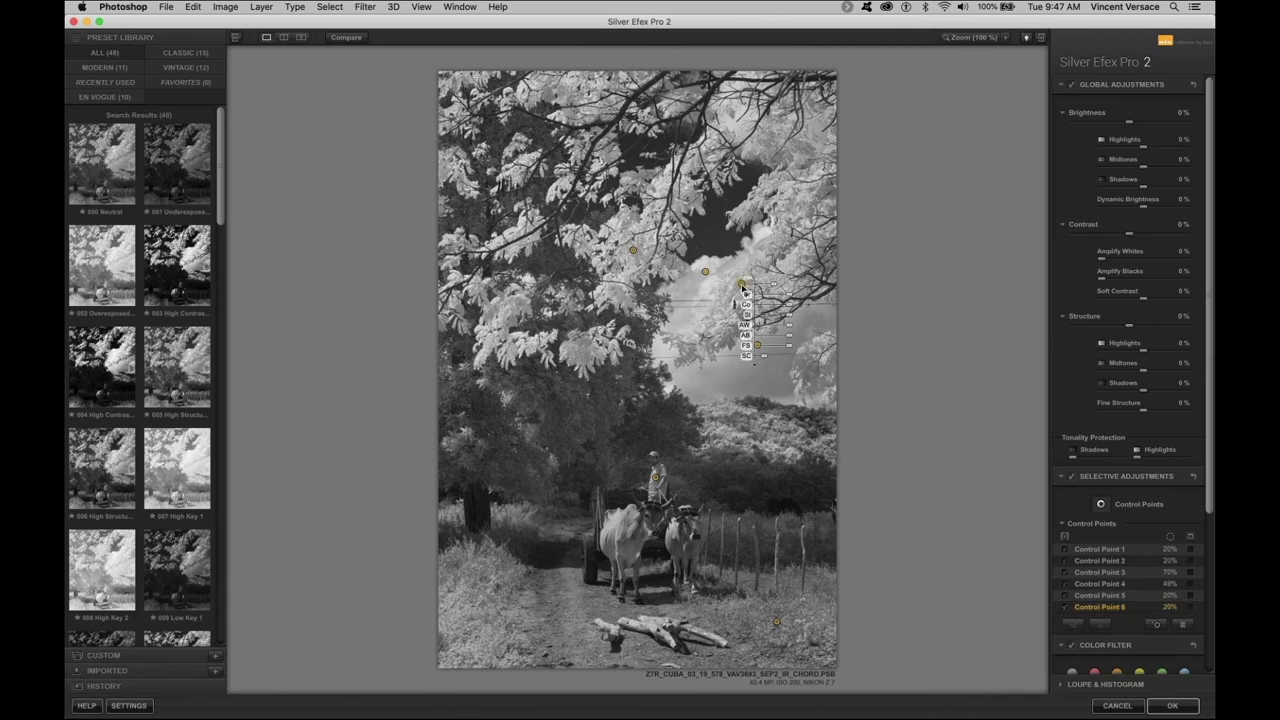
left_click_drag(789, 332, 804, 331)
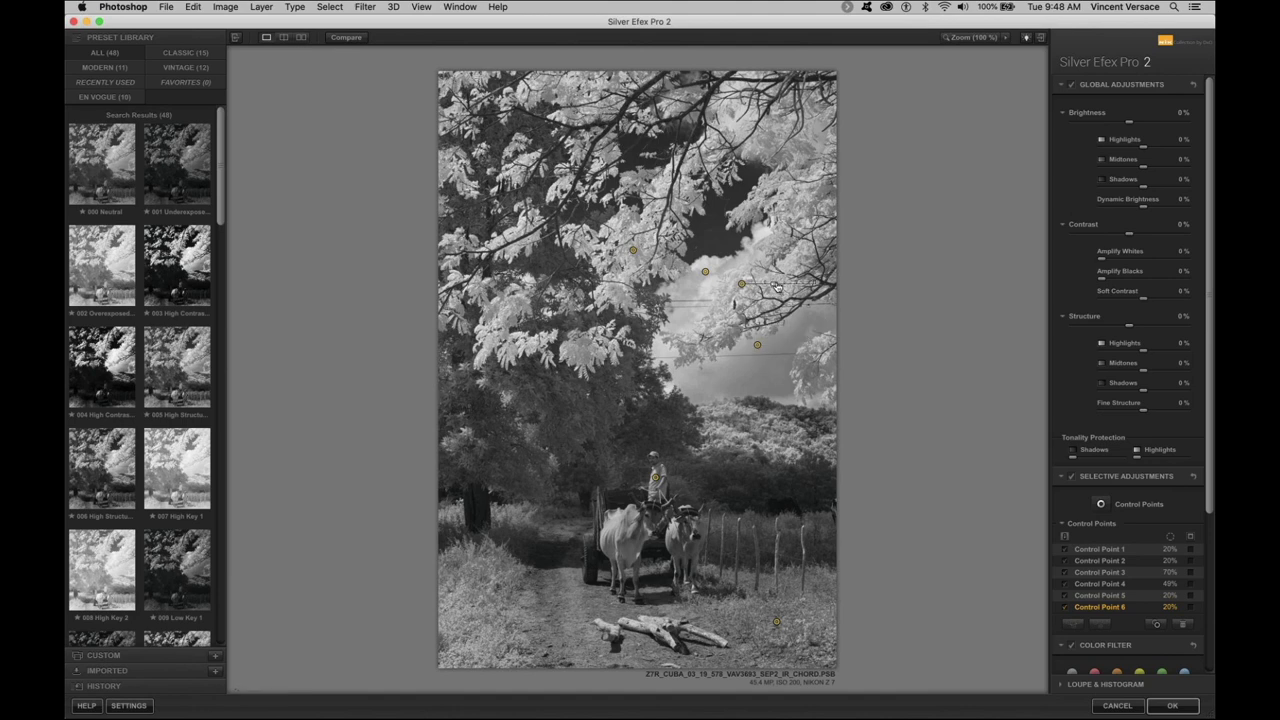
left_click_drag(776, 288, 803, 288)
- Add a seventh control point on the distant hillside, raise its Amplify Blacks slightly, and lower its brightness
left_click(1099, 504)
left_click(752, 427)
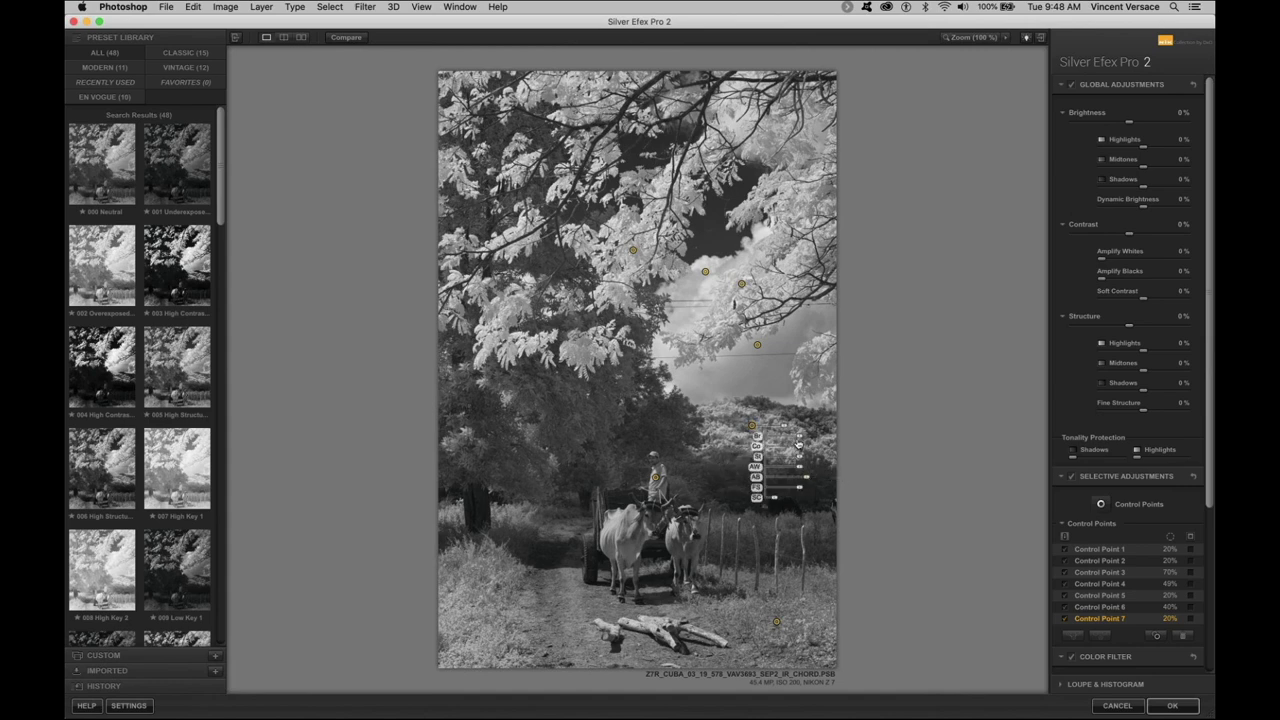
left_click_drag(797, 439, 791, 441)
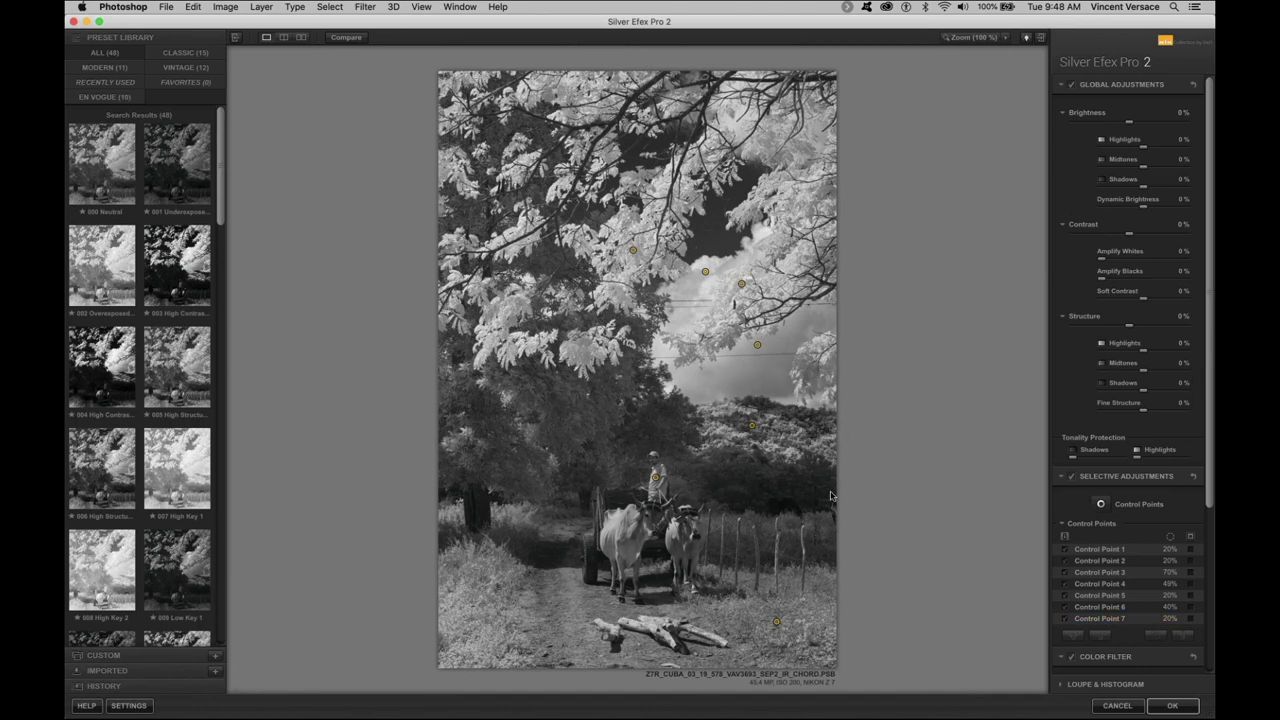
- Add an eighth control point on the dark bushes behind the fence and adjust its brightness
left_click(1099, 504)
left_click(762, 482)
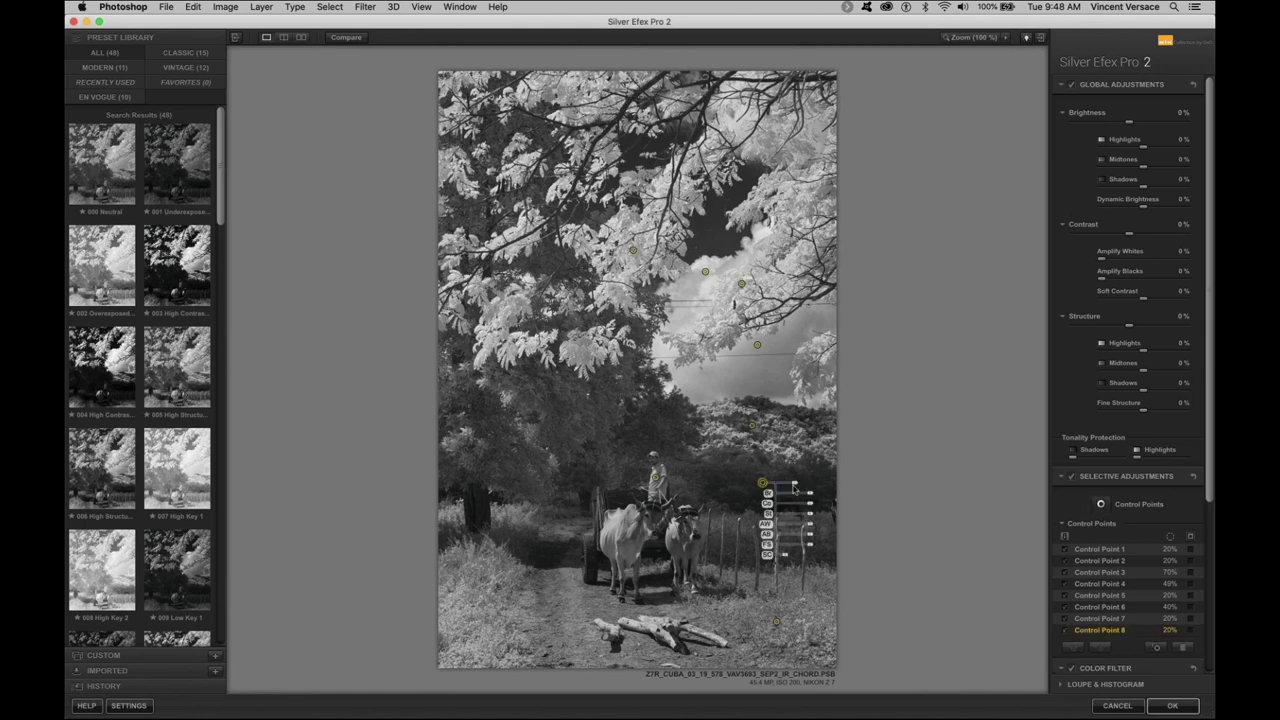
left_click_drag(808, 496, 811, 497)
- Add a ninth control point on the lower-left grass, lower its brightness, and apply the Silver Efex adjustments
left_click(1103, 508)
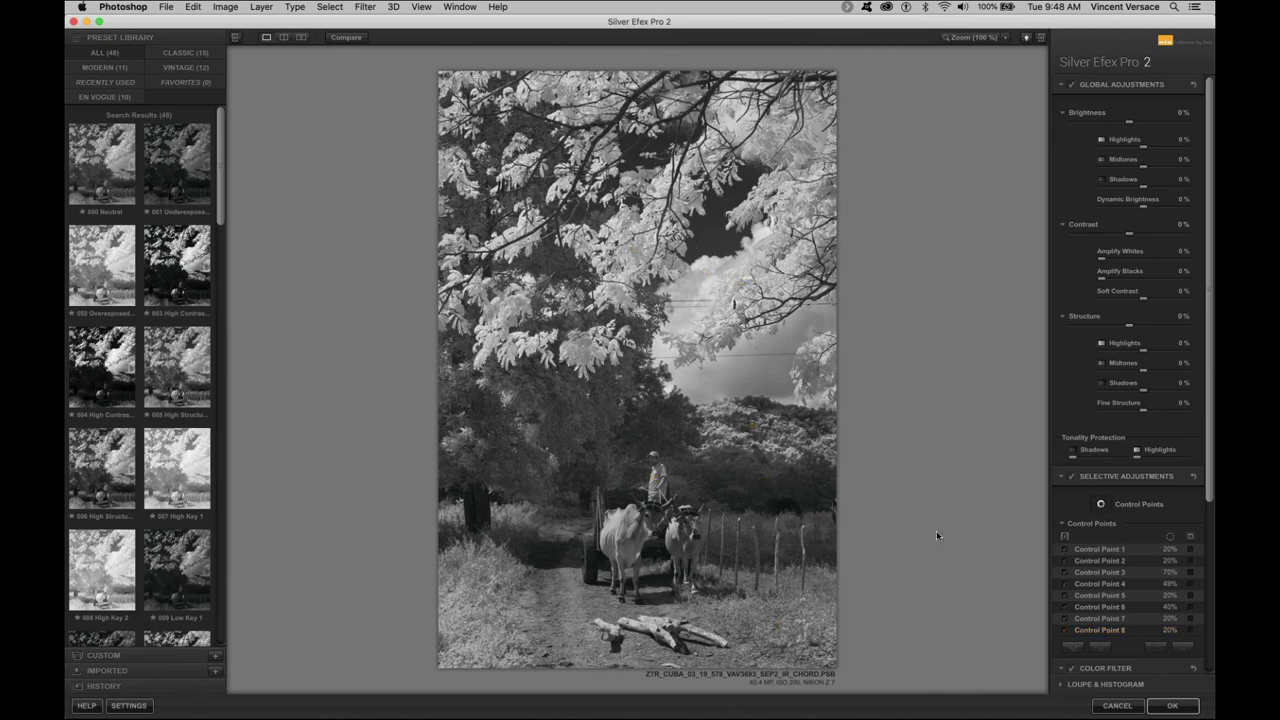
left_click(482, 617)
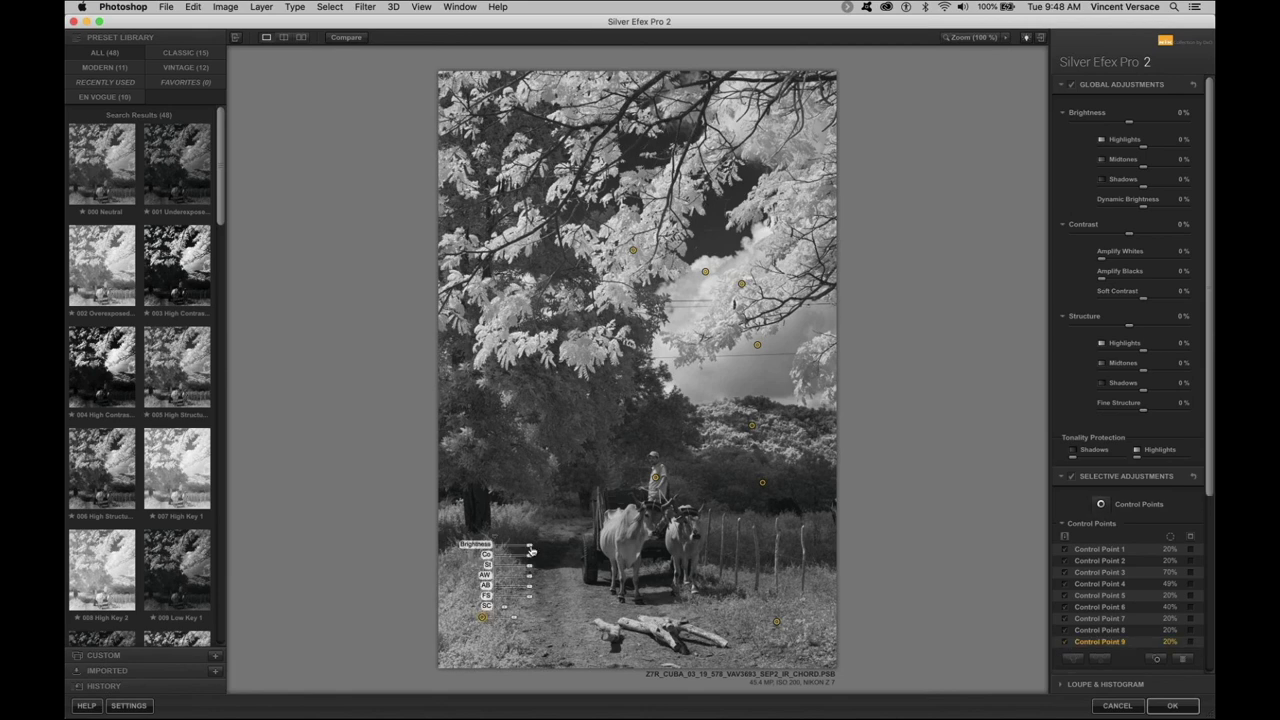
left_click_drag(531, 553, 526, 552)
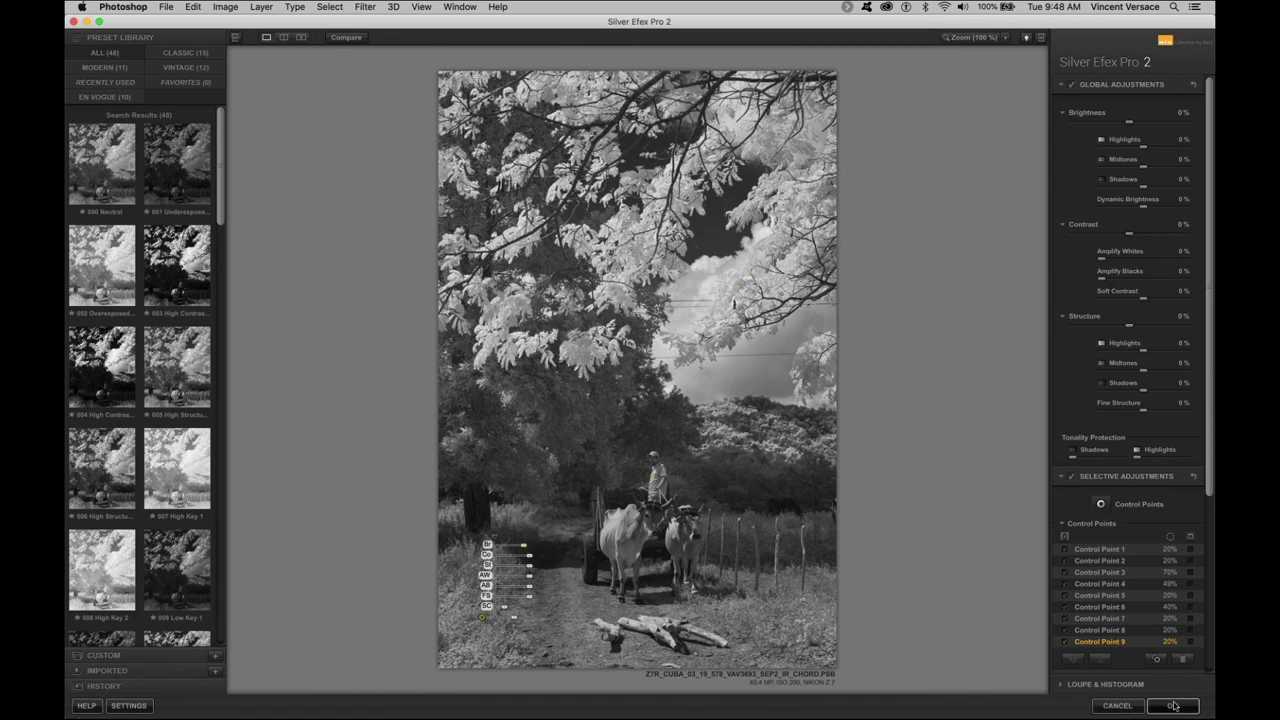
left_click(1173, 706)
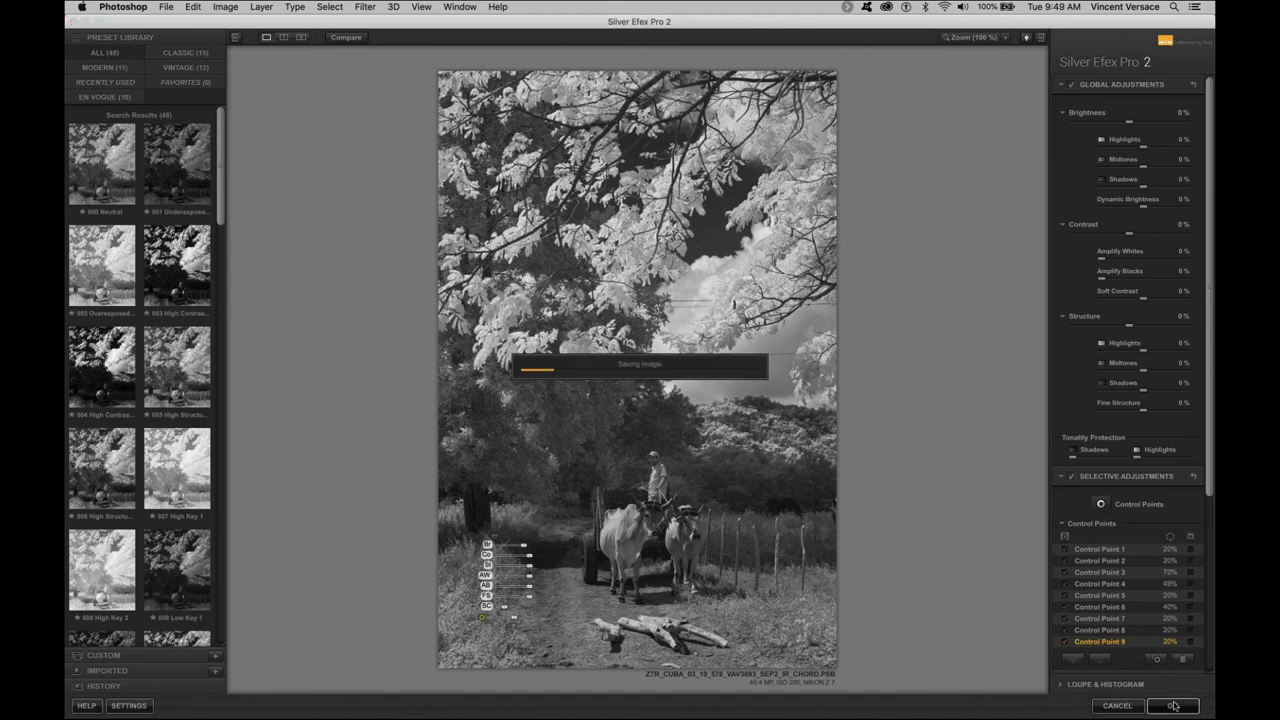
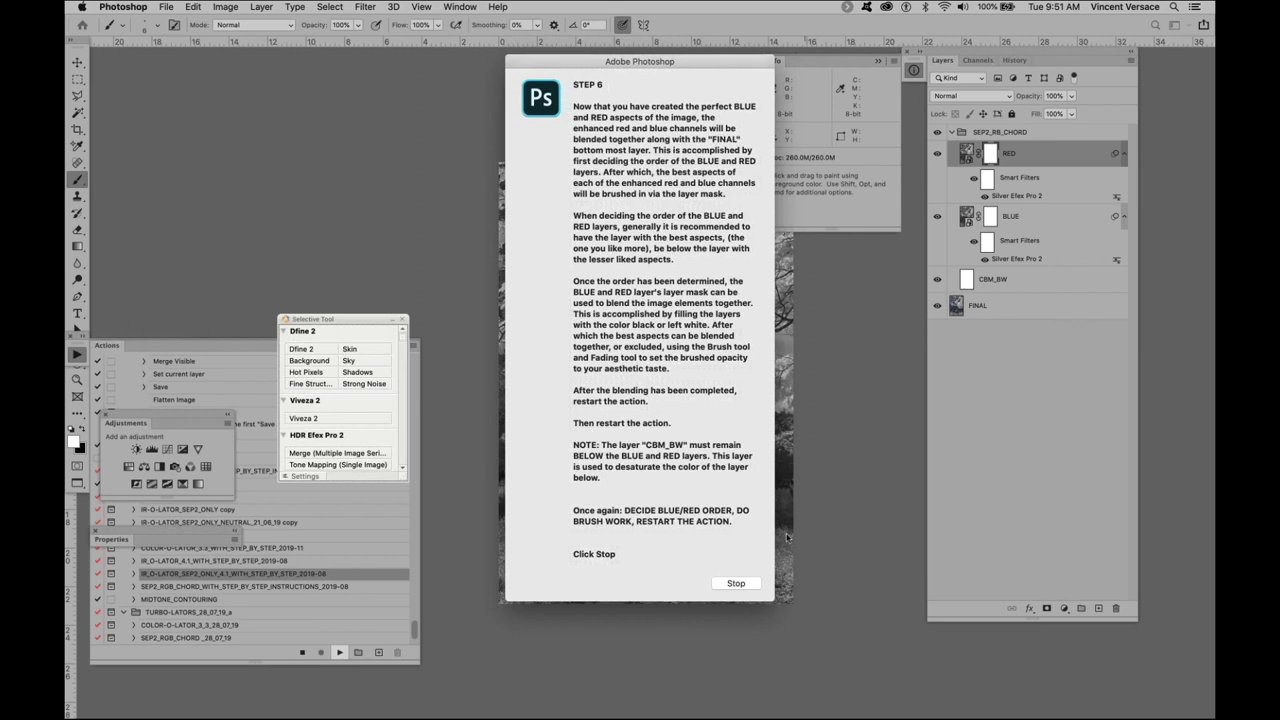
- Dismiss the Step 6 instructions and compare the image with the RED layer hidden and shown
left_click(748, 584)
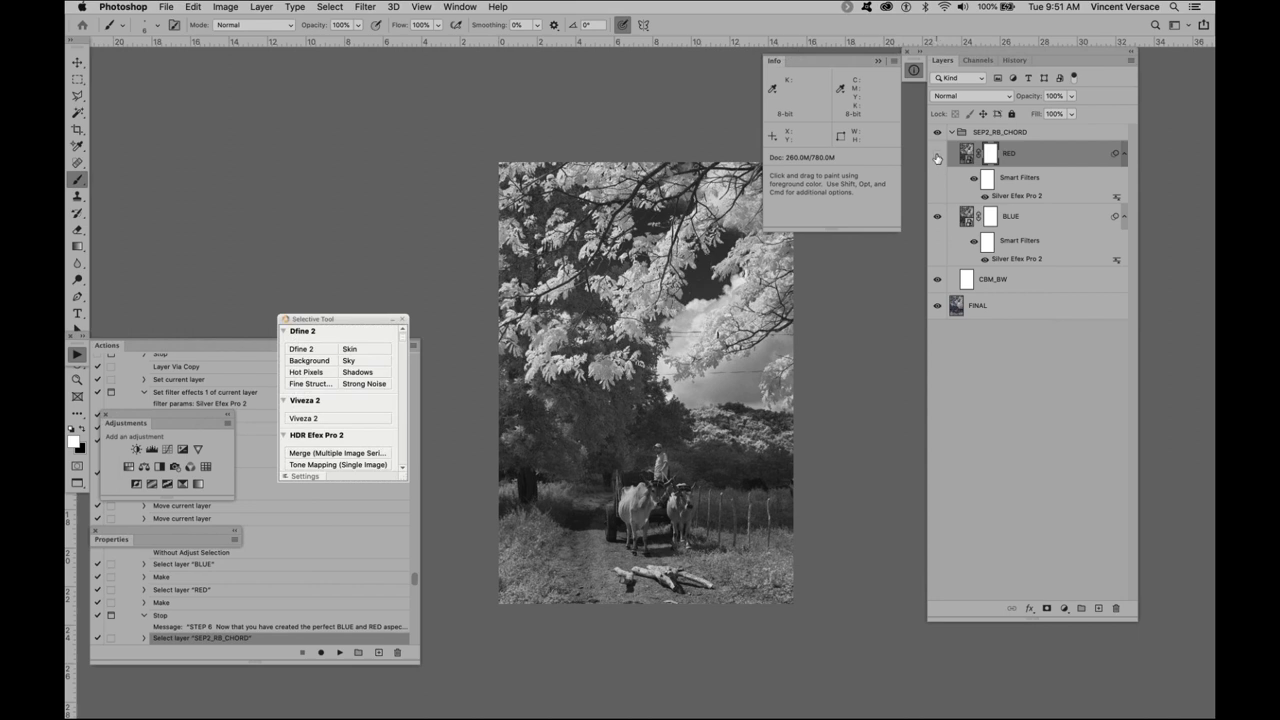
left_click(937, 157)
left_click(937, 157)
left_click(937, 157)
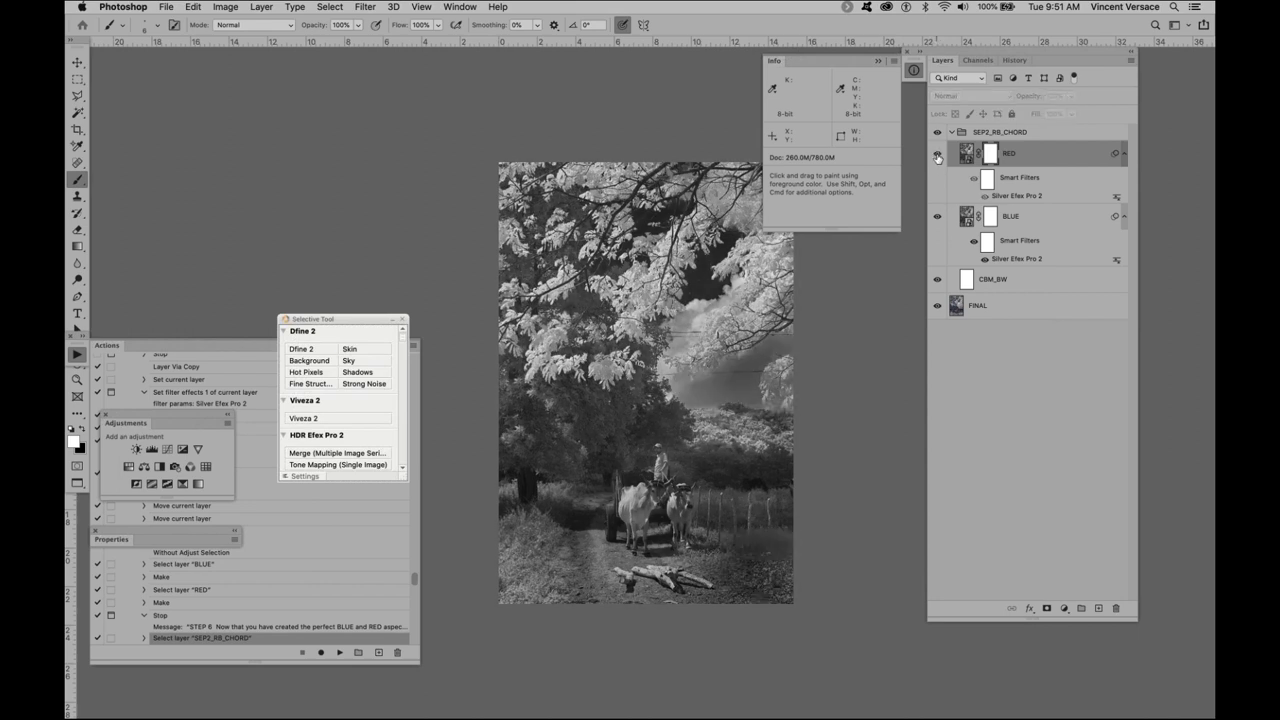
left_click(937, 157)
left_click(937, 157)
left_click(937, 157)
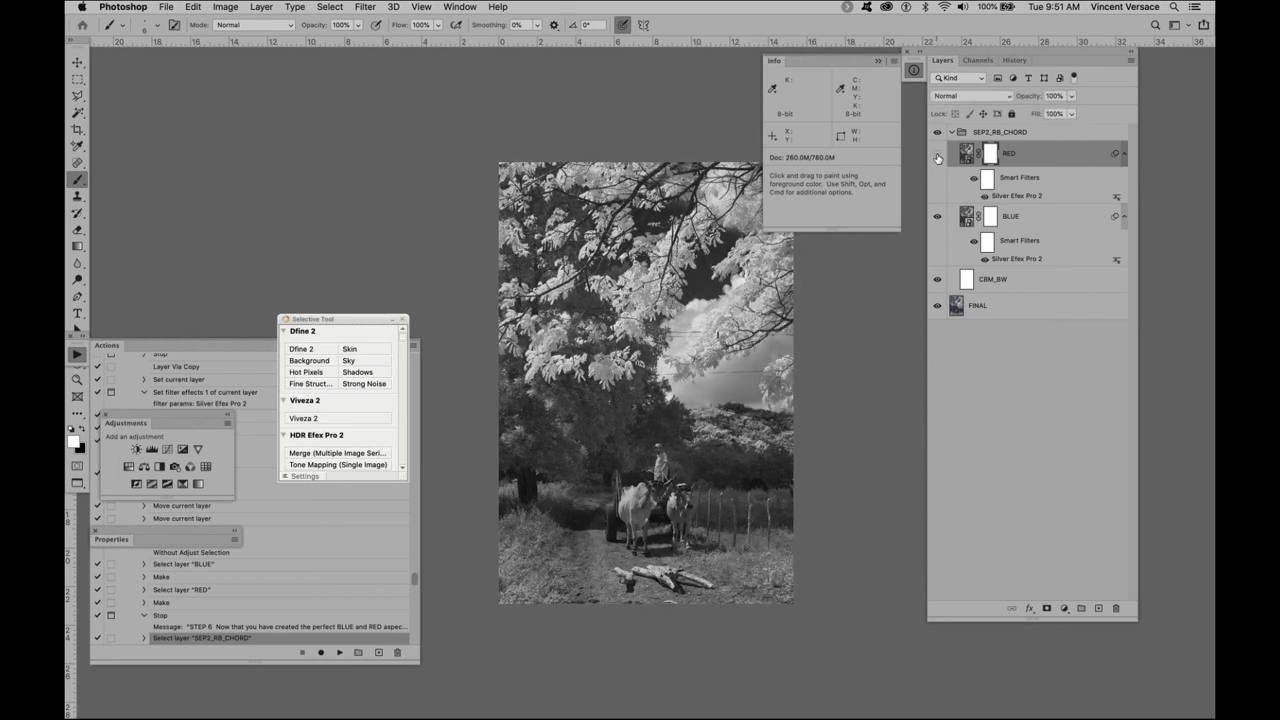
left_click(937, 157)
left_click(937, 157)
left_click(937, 157)
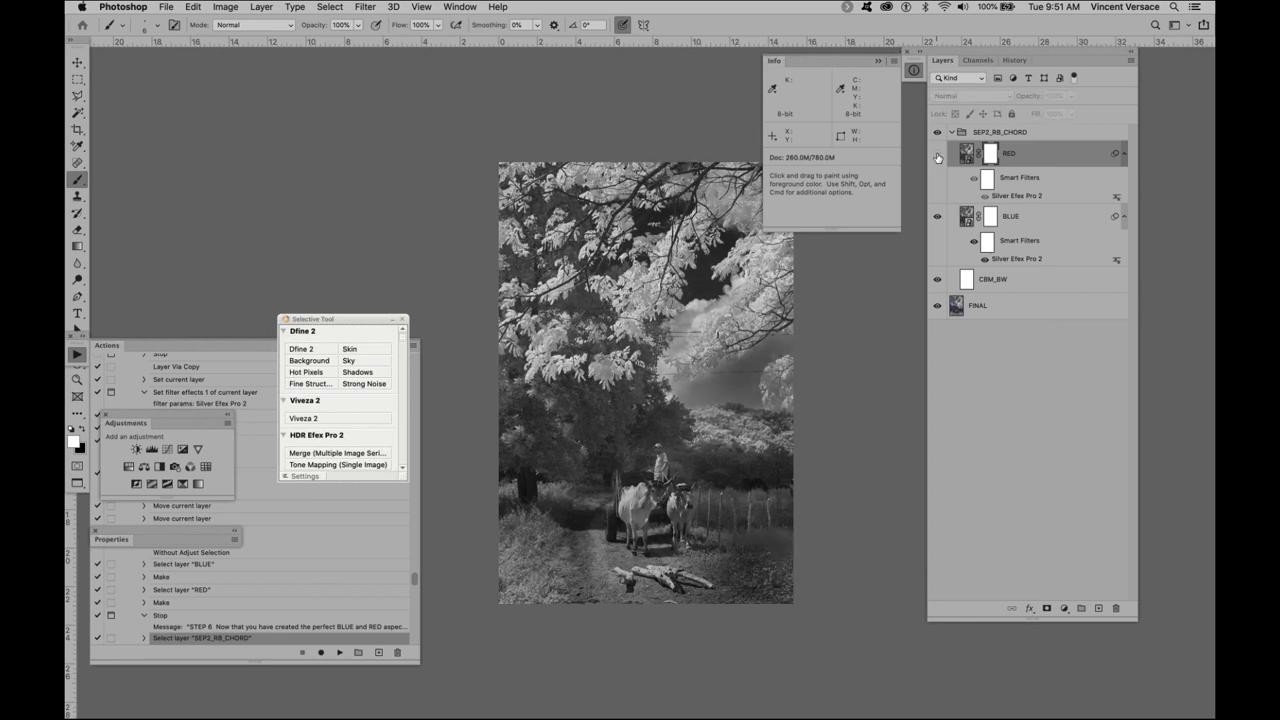
left_click(937, 157)
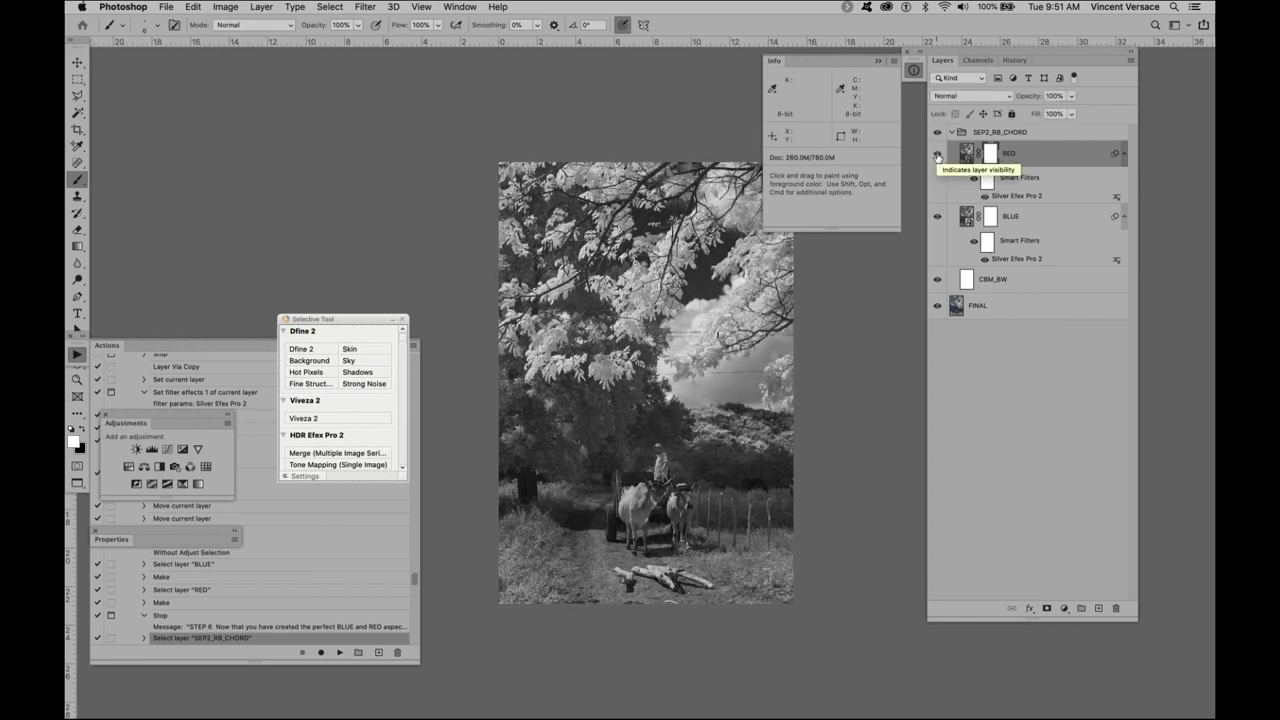
left_click(937, 157)
left_click(937, 157)
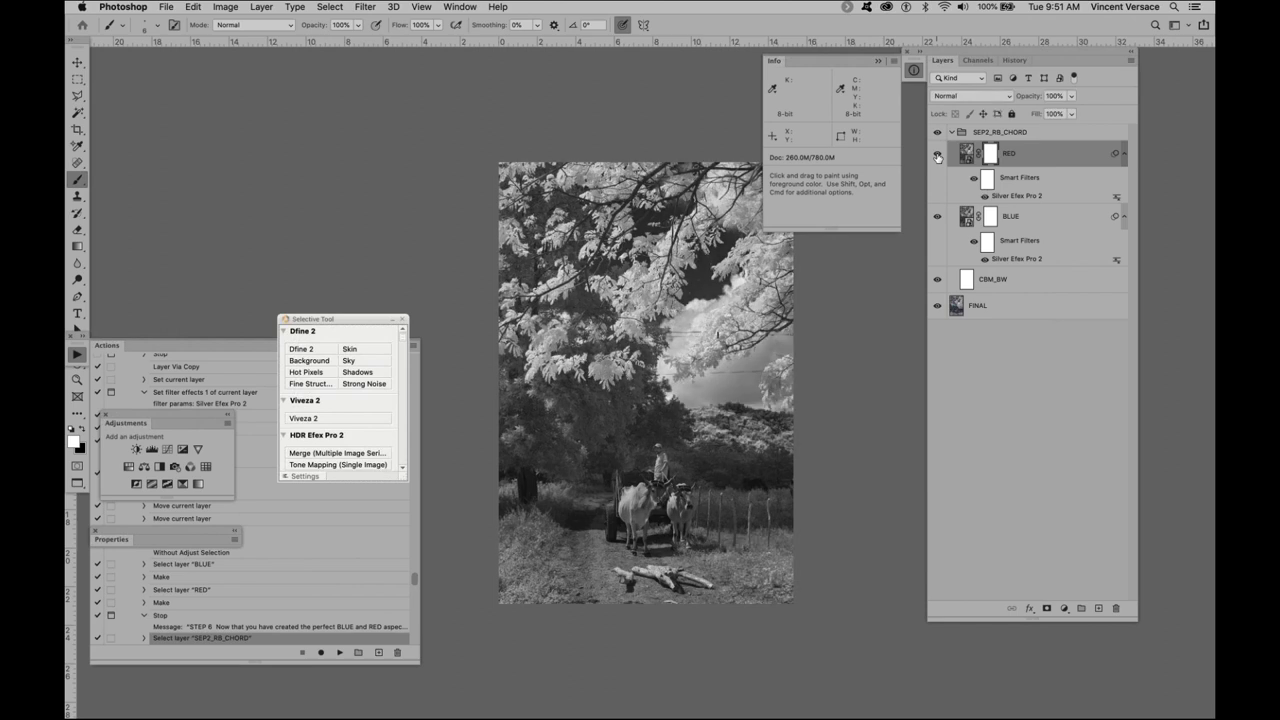
left_click(937, 157)
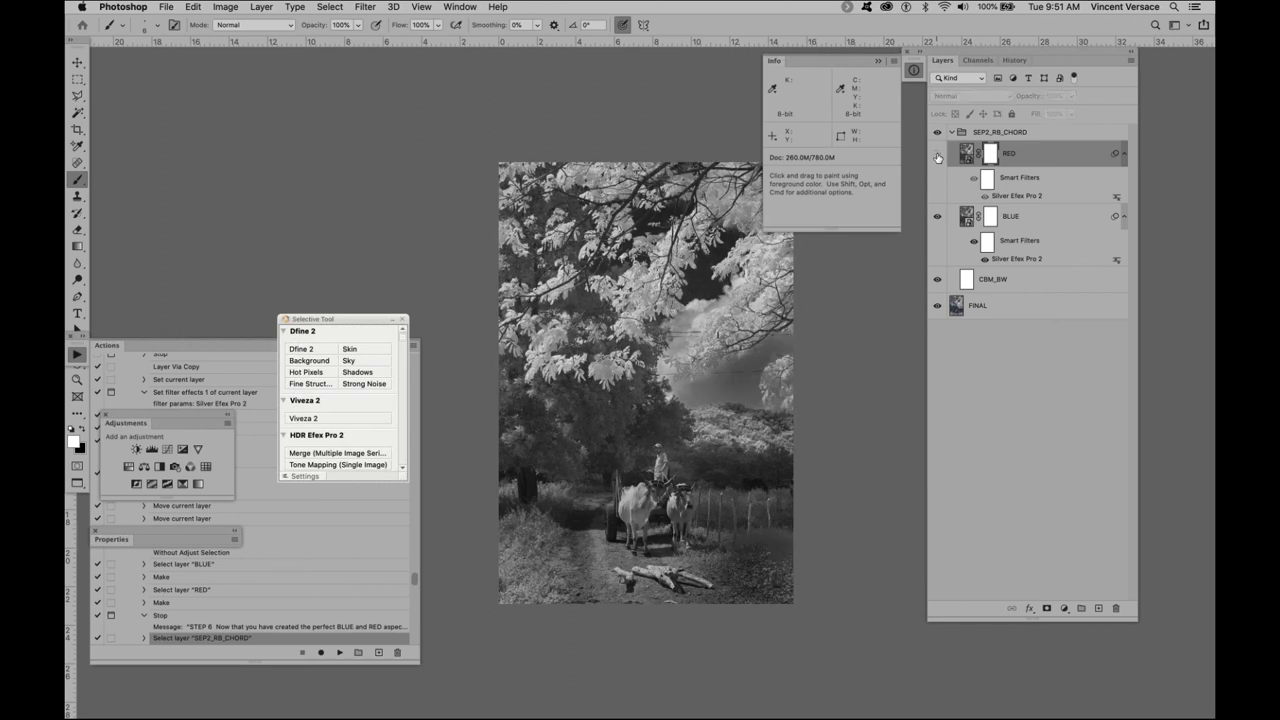
left_click(937, 157)
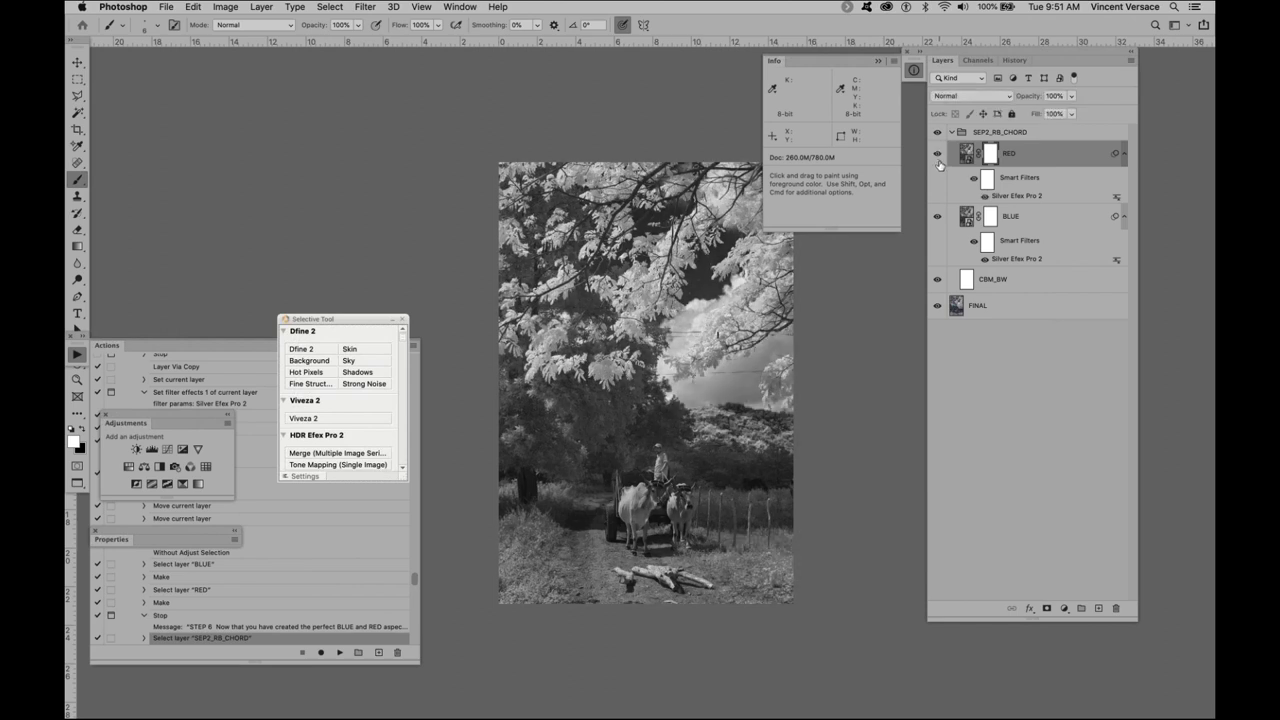
- Move the RED layer below the BLUE layer, compare the image with BLUE hidden and shown, and select BLUE's layer mask
left_click_drag(956, 156, 954, 258)
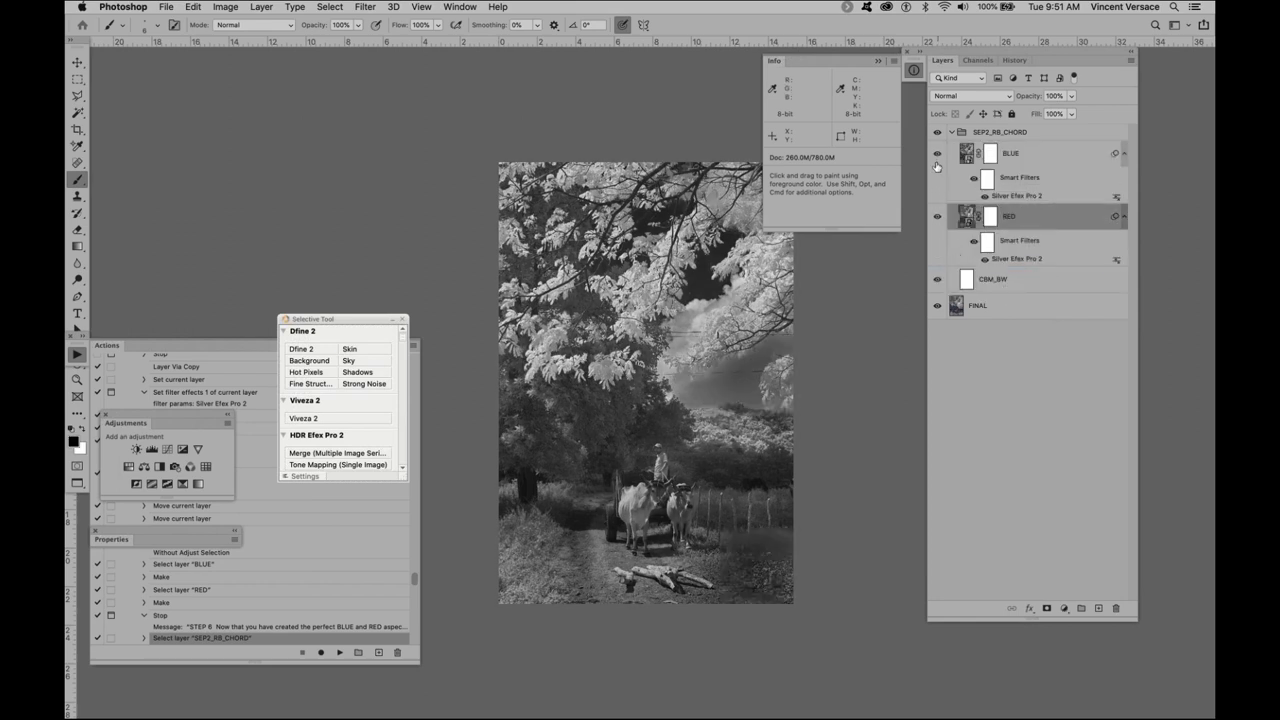
left_click(937, 157)
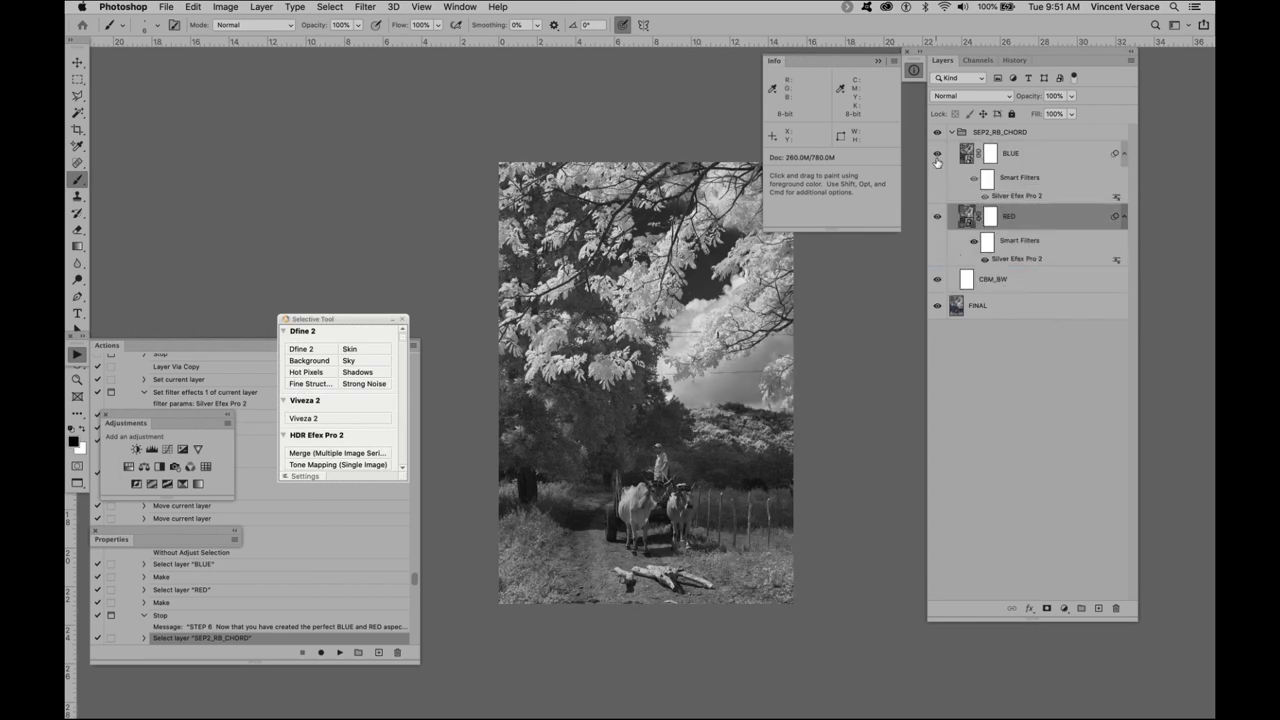
left_click(937, 158)
left_click(937, 158)
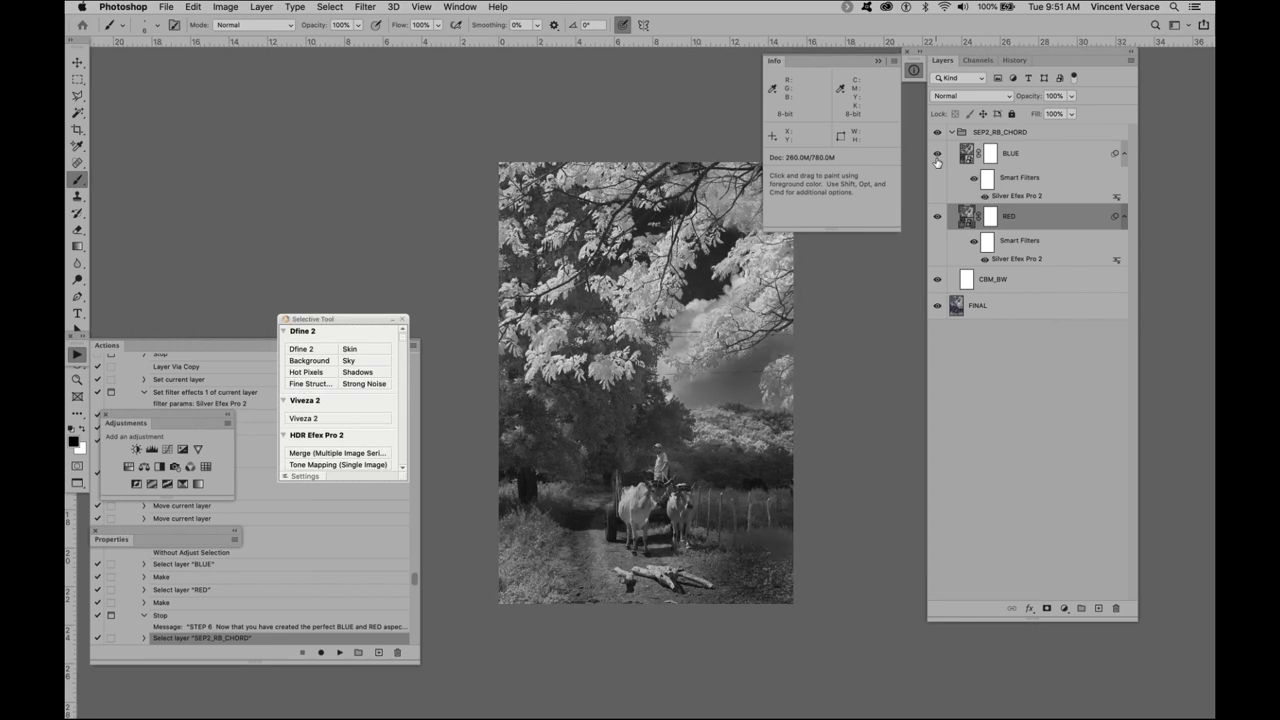
left_click(937, 157)
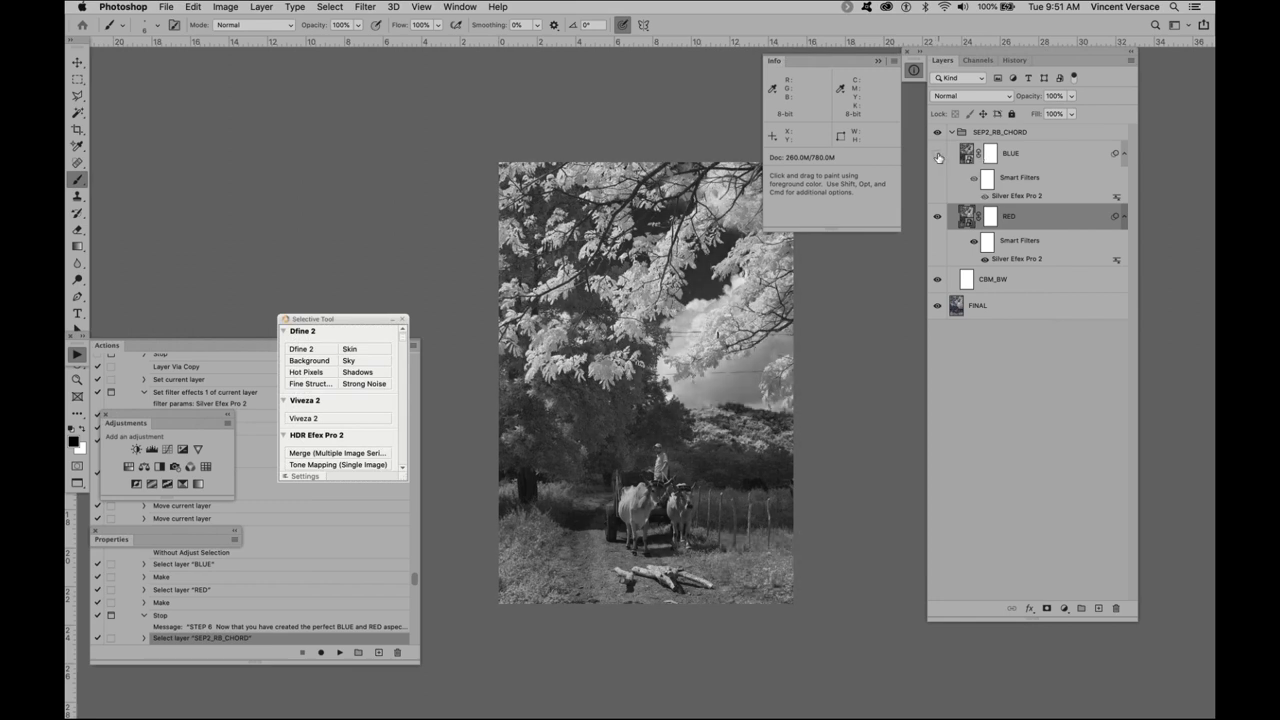
left_click(937, 157)
left_click(990, 155)
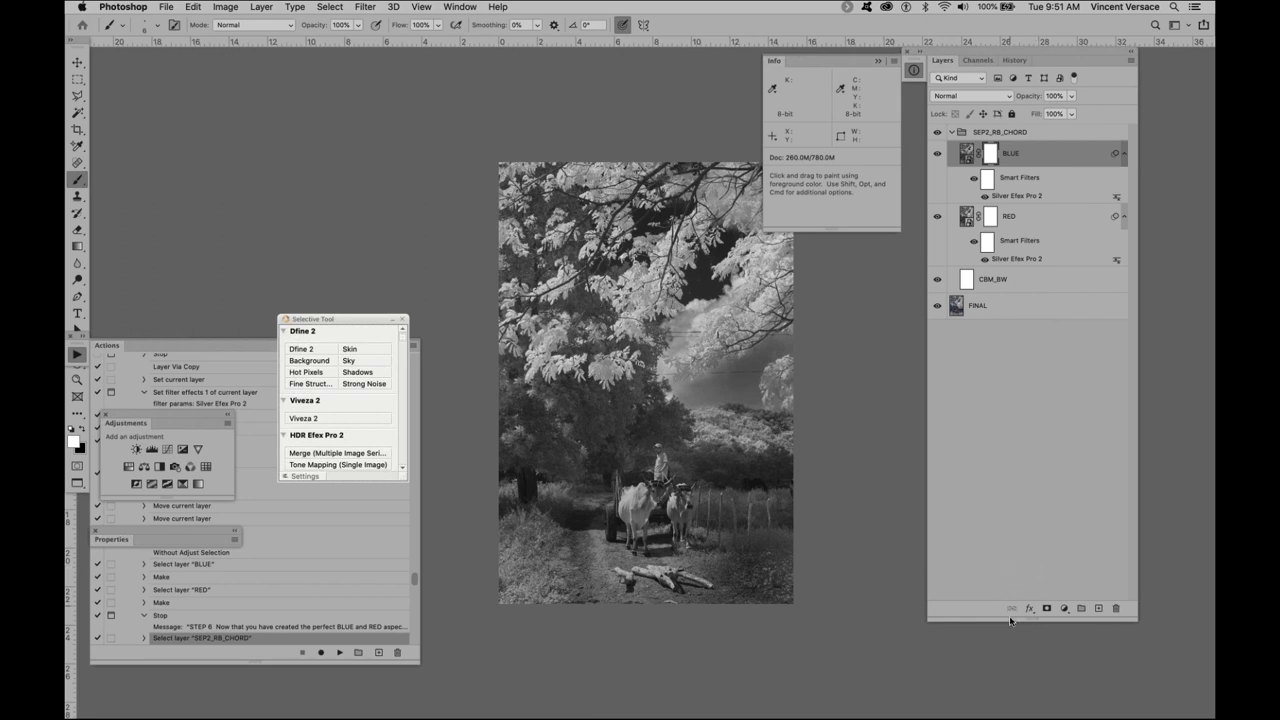
key("Tab")
key("Tab")
key("x")
key("x")
key("x")
key("x")
key("x")
key("x")
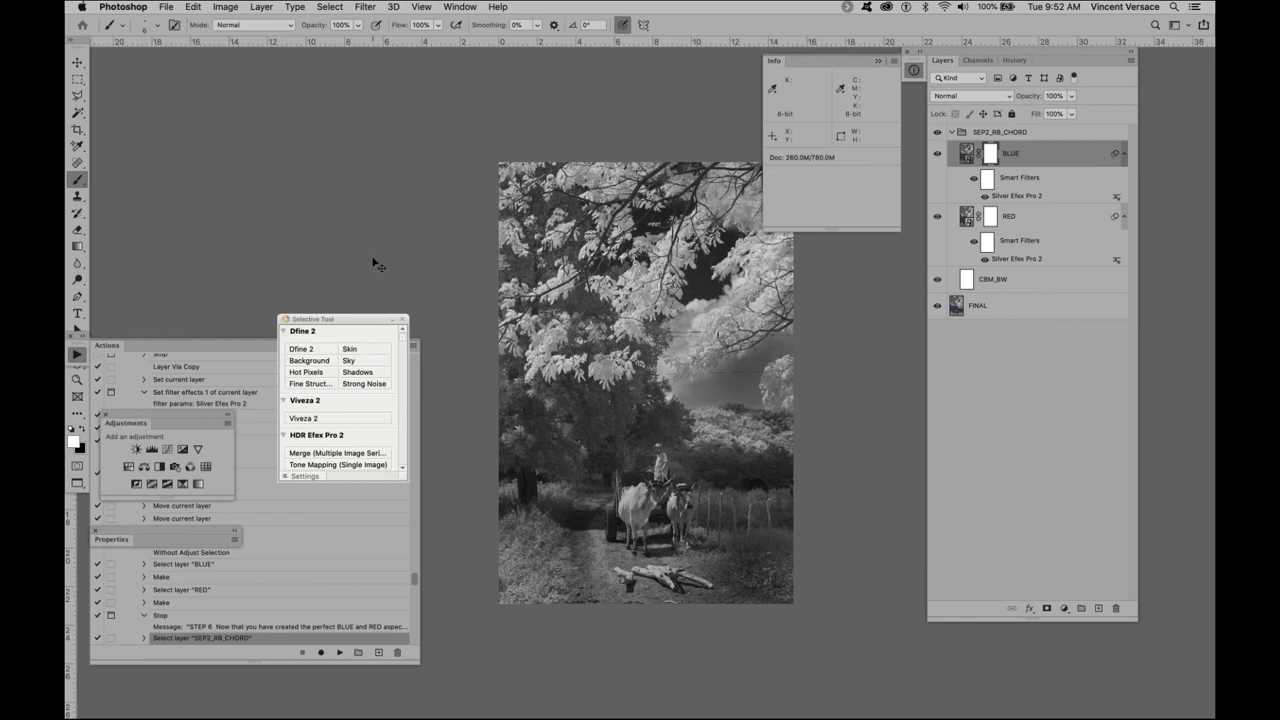
- Invert BLUE's layer mask to black and paint white over the driver and oxen with a 400-pixel brush at 50% opacity
key("super+i")
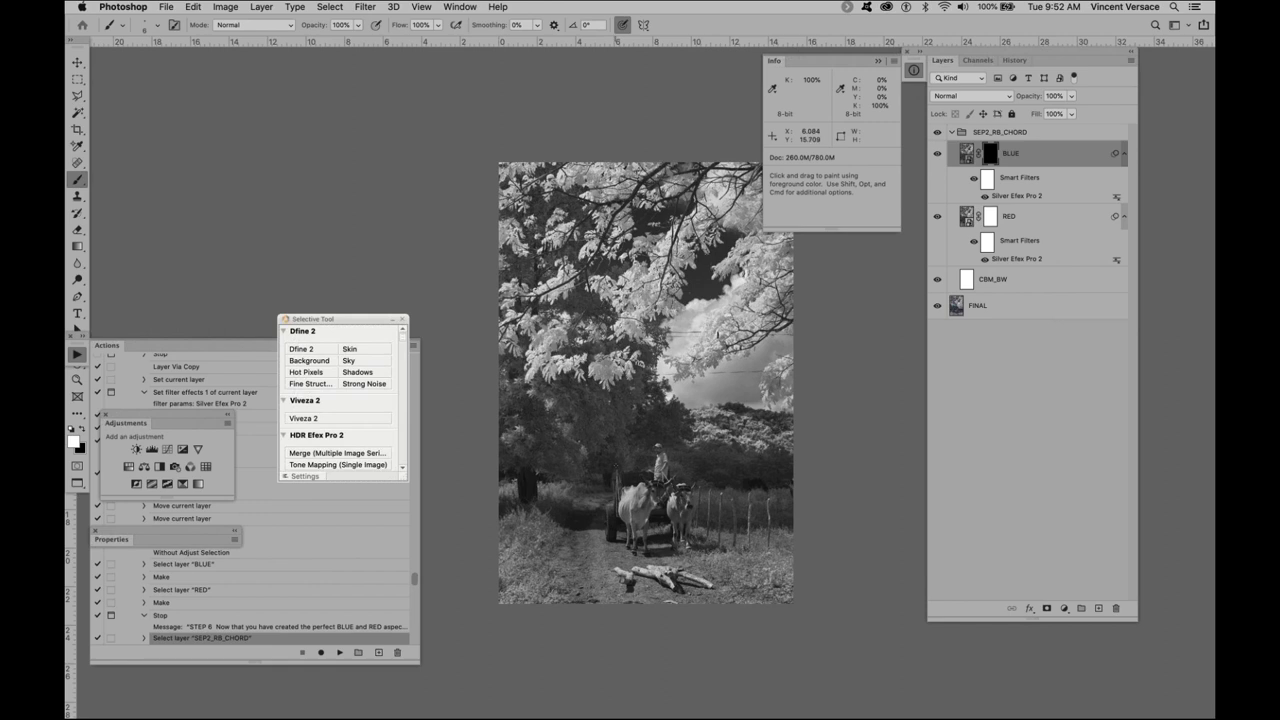
key("bracketright")
key("bracketright")
key("bracketright")
key("bracketright")
key("bracketright")
key("bracketright")
key("bracketright")
key("bracketright")
key("bracketright")
key("bracketright")
key("bracketright")
key("5")
left_click_drag(660, 548, 683, 548)
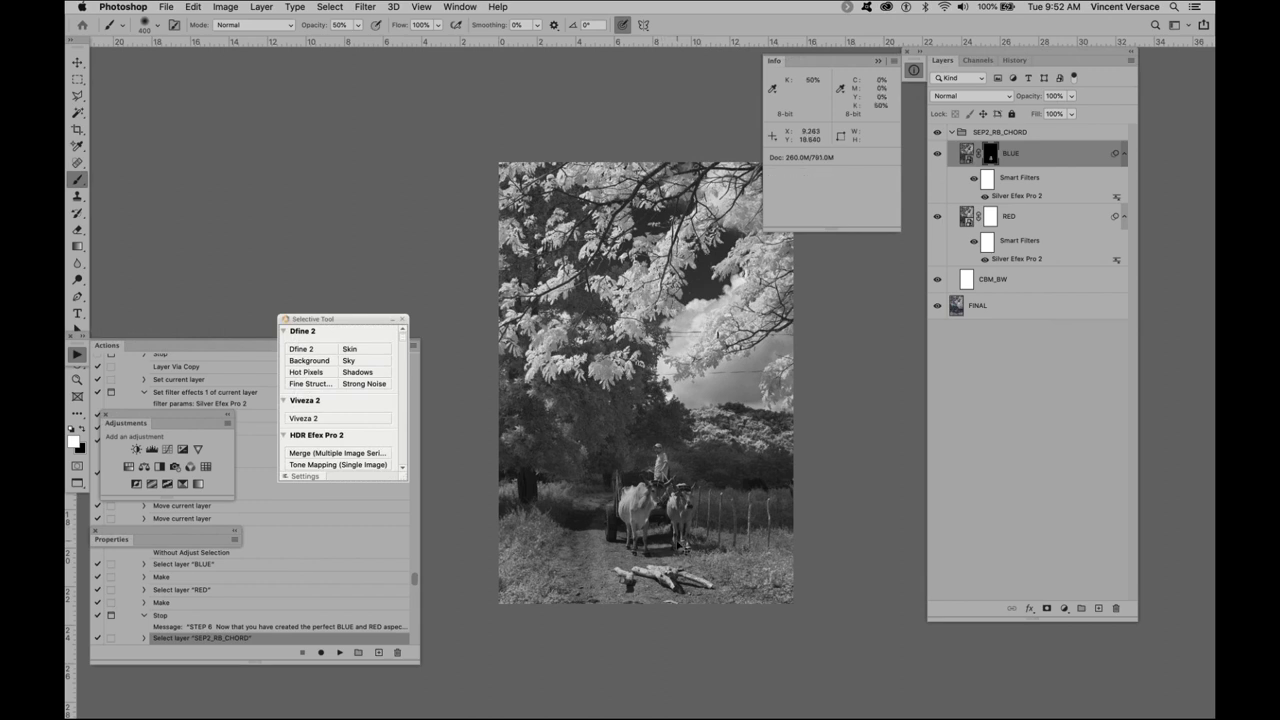
- Fade the brush stroke over the driver and oxen on the BLUE mask to 81% opacity
key("super+shift+f")
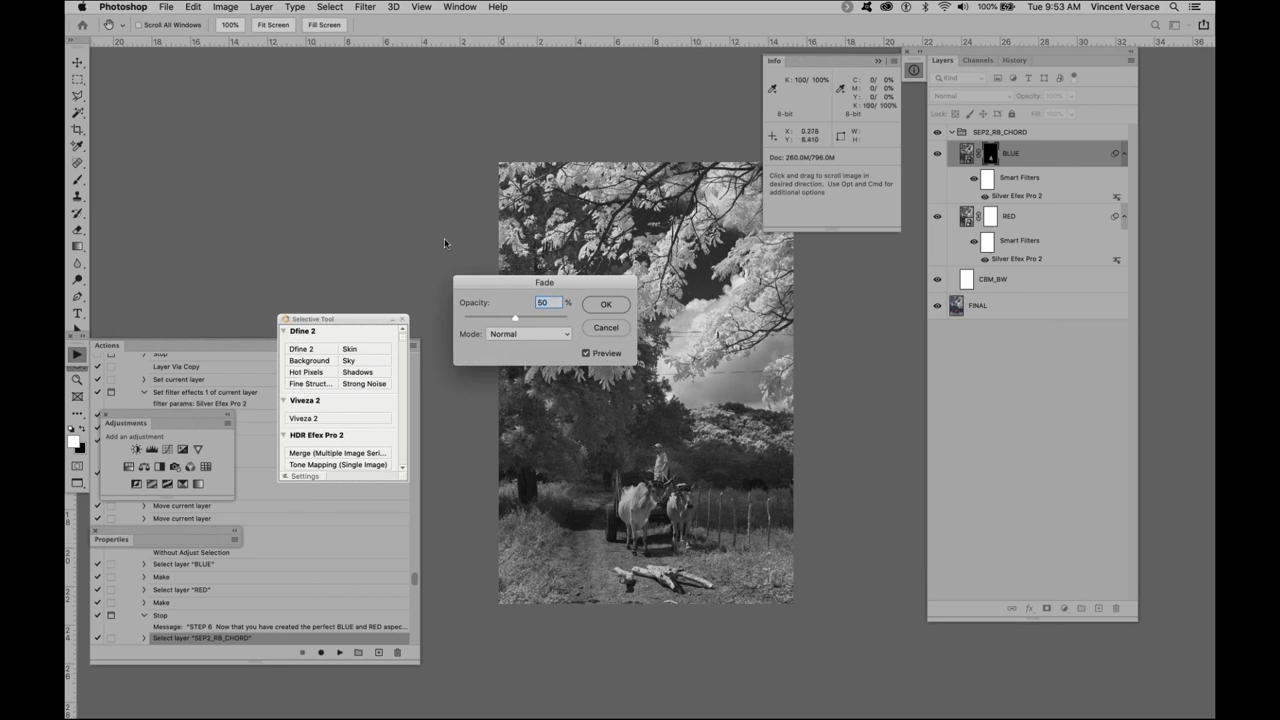
left_click_drag(515, 283, 323, 155)
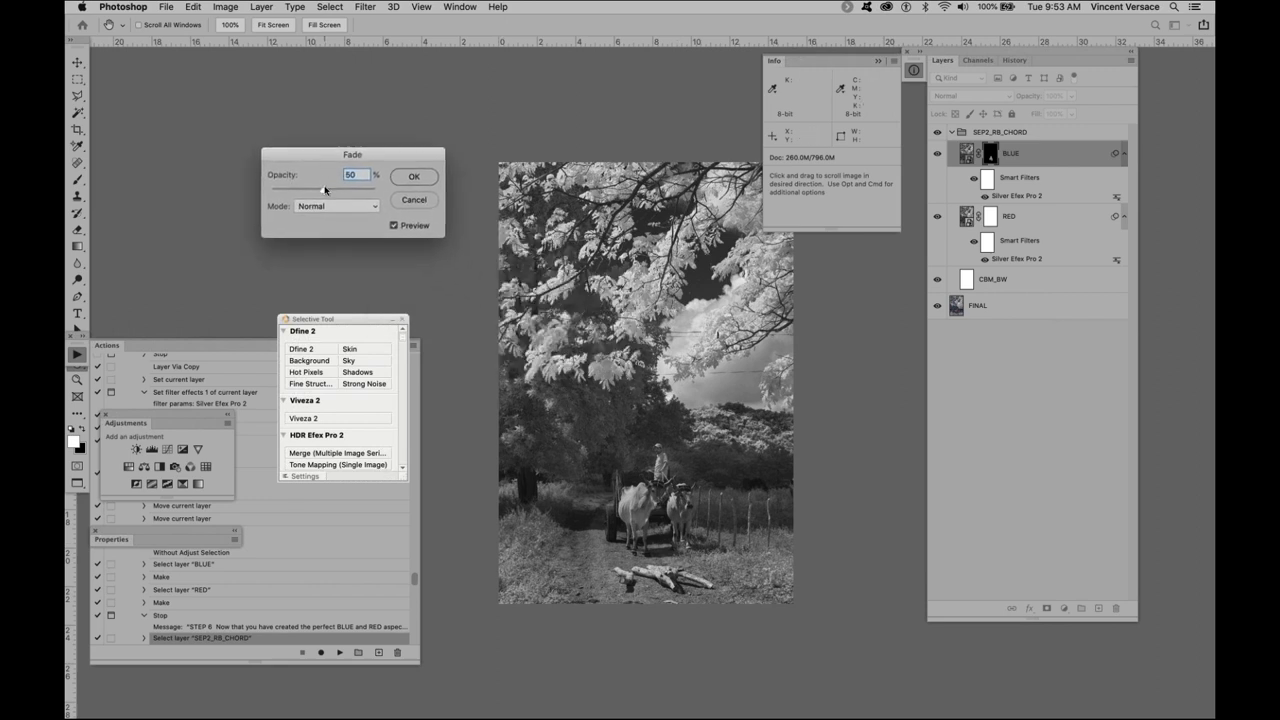
left_click_drag(321, 187, 366, 212)
left_click_drag(357, 211, 356, 211)
left_click(413, 177)
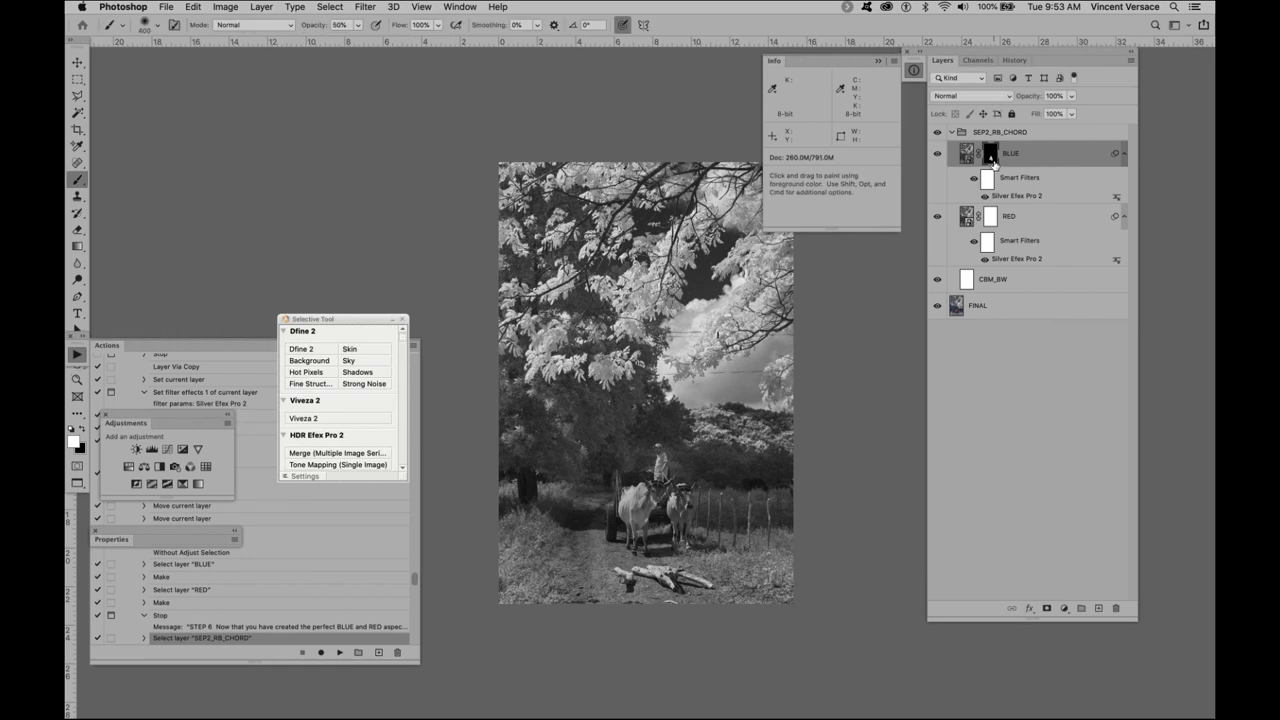
- Display the BLUE mask on its own, try the stroke's Fade at 100% opacity, apply a lower value, and return to the image
left_click(990, 156, "alt")
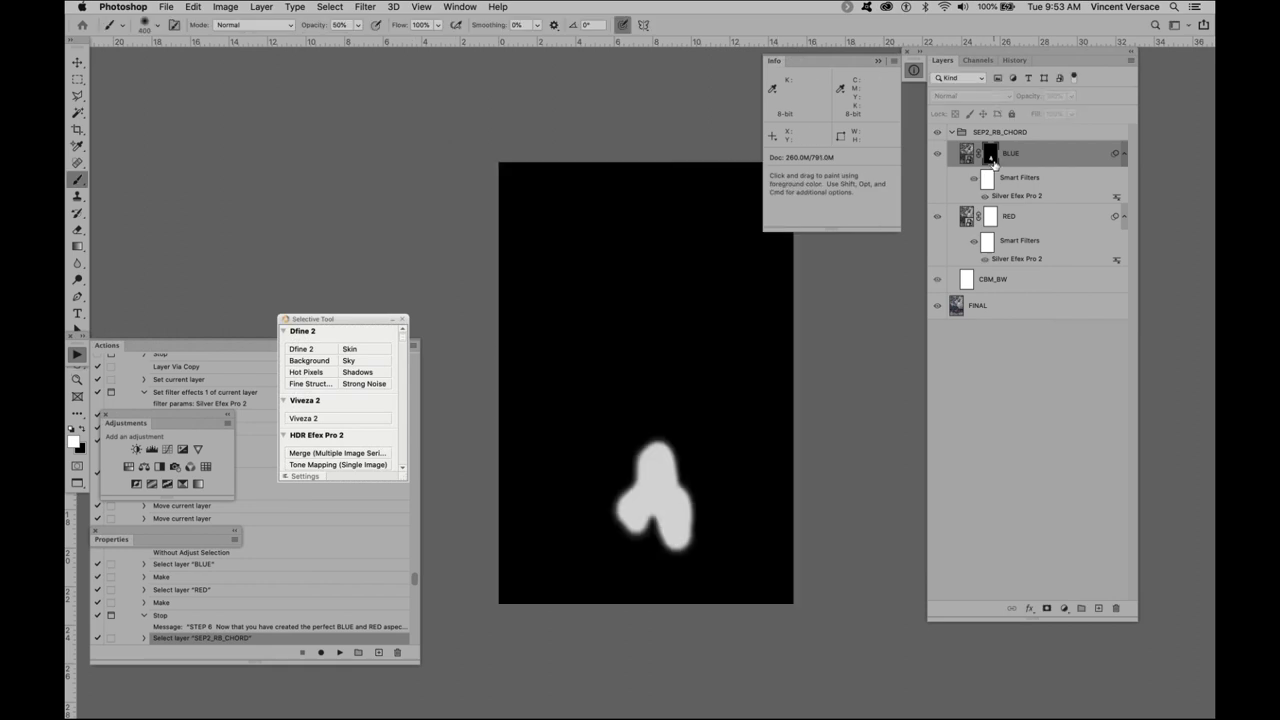
key("super+shift+f")
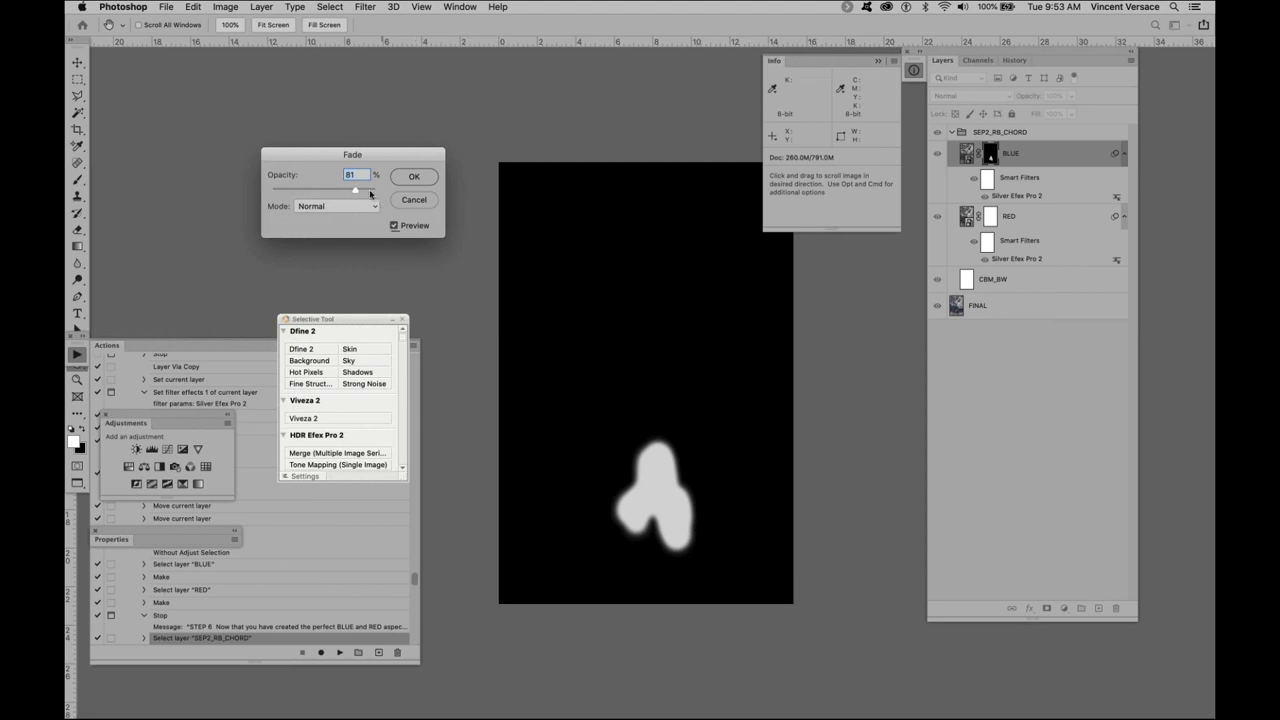
left_click_drag(305, 189, 384, 194)
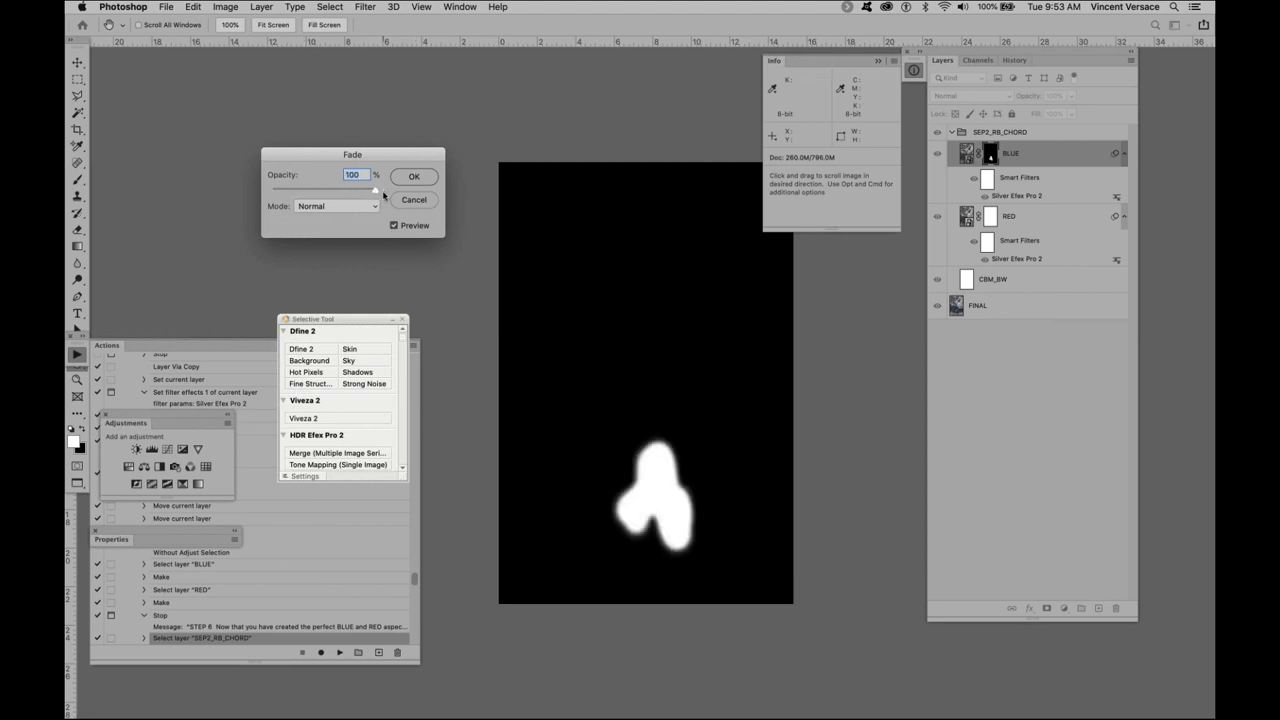
mouse_move(378, 190)
left_mouse_down()
mouse_move(282, 190)
mouse_move(356, 190)
left_mouse_up()
left_click(415, 178)
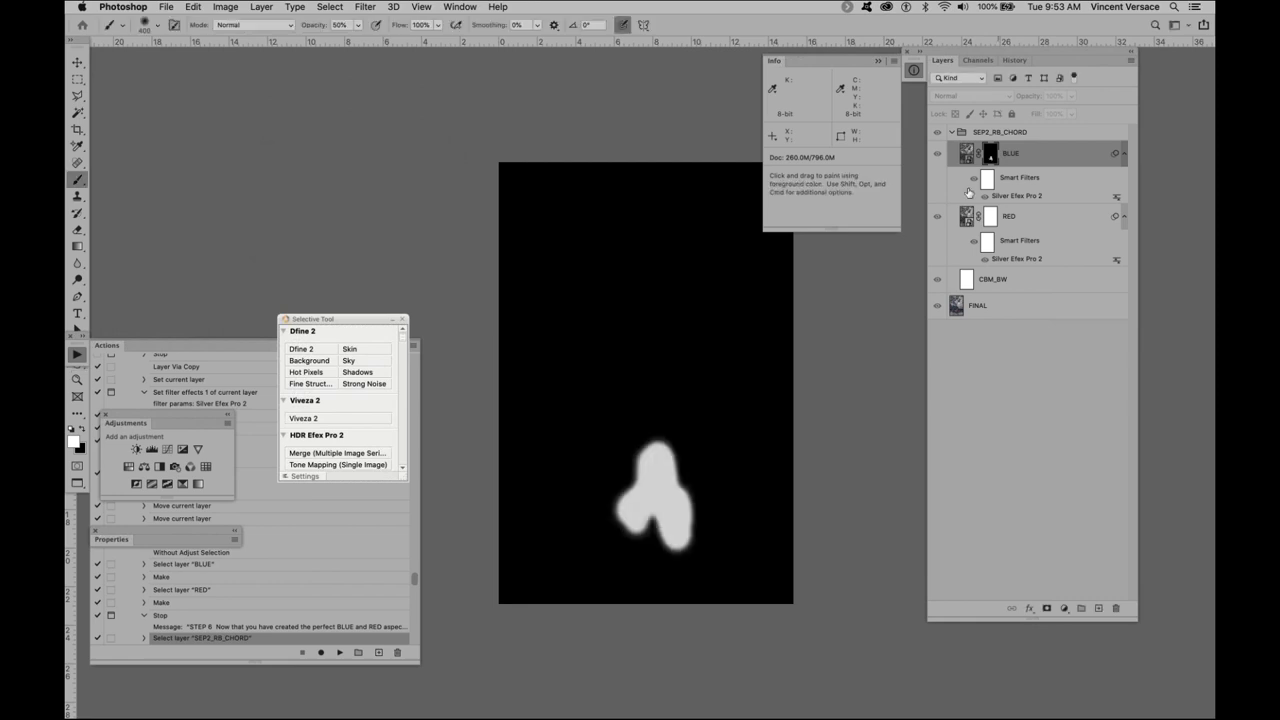
left_click(990, 153, "alt")
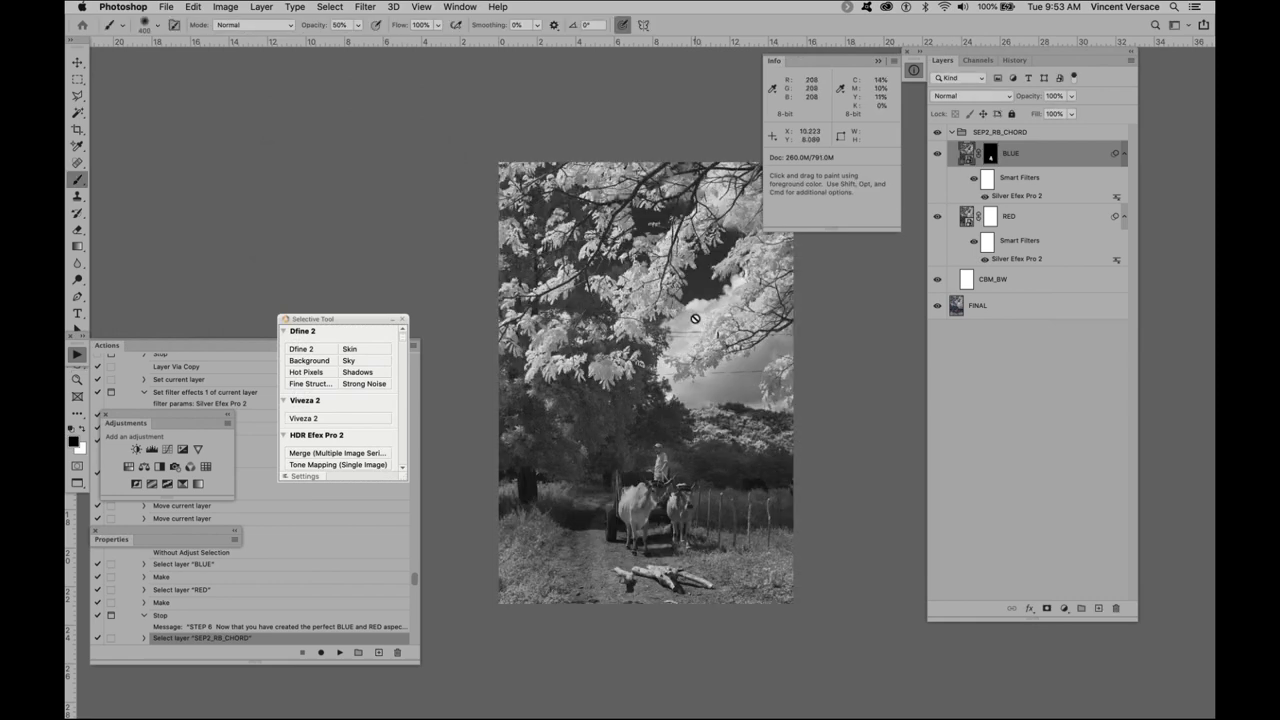
- Paint white over the sky and tree canopy on the BLUE mask with a 900-pixel brush at 50% opacity
key("bracketright")
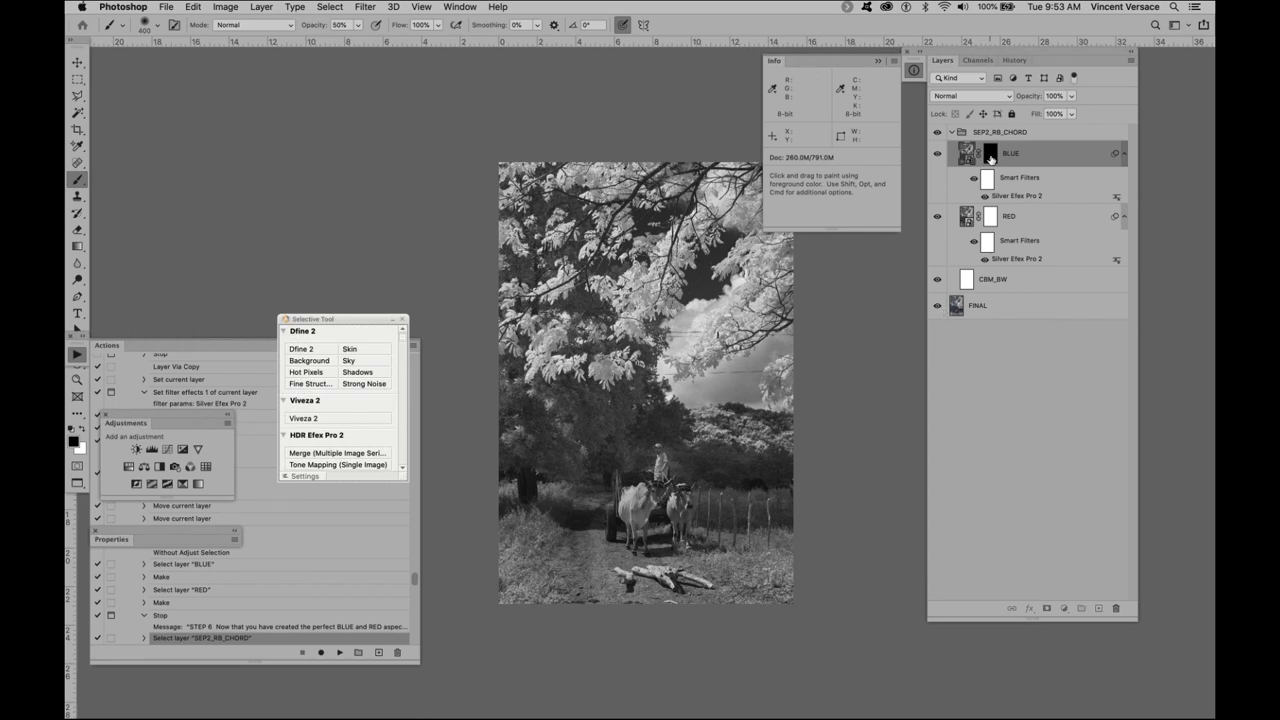
key("x")
key("bracketright")
key("bracketright")
key("bracketright")
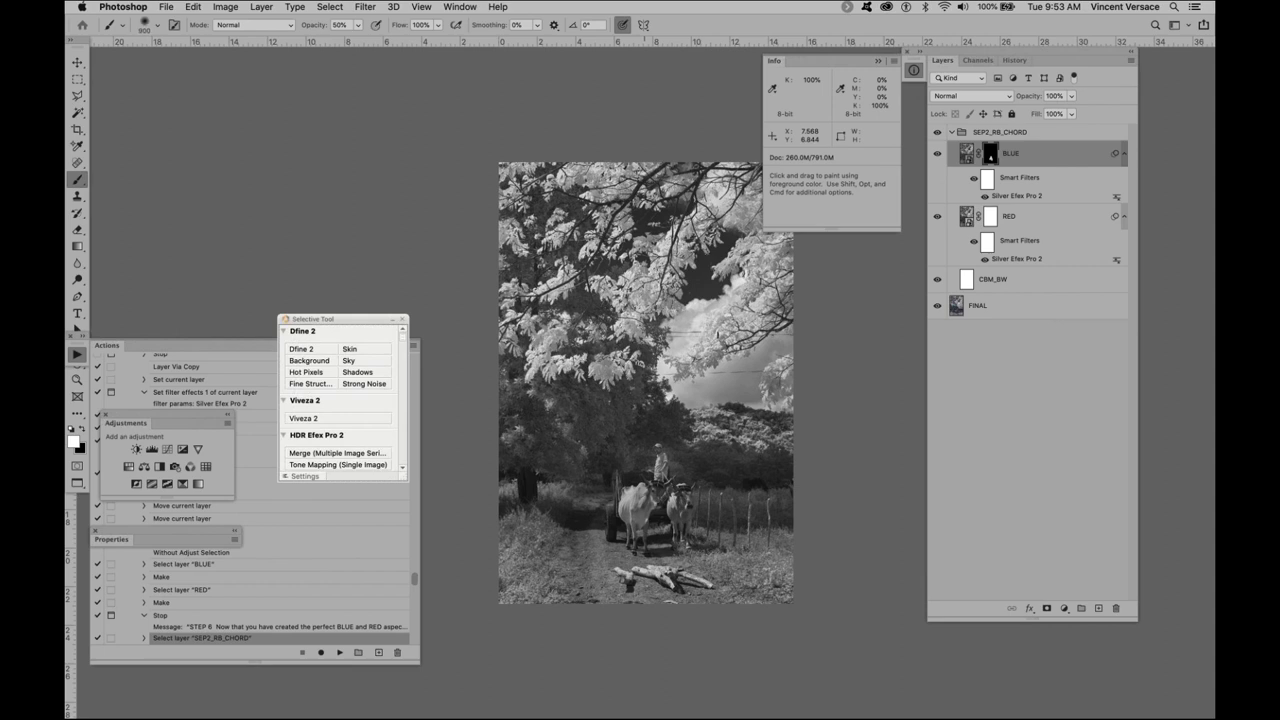
key("bracketleft")
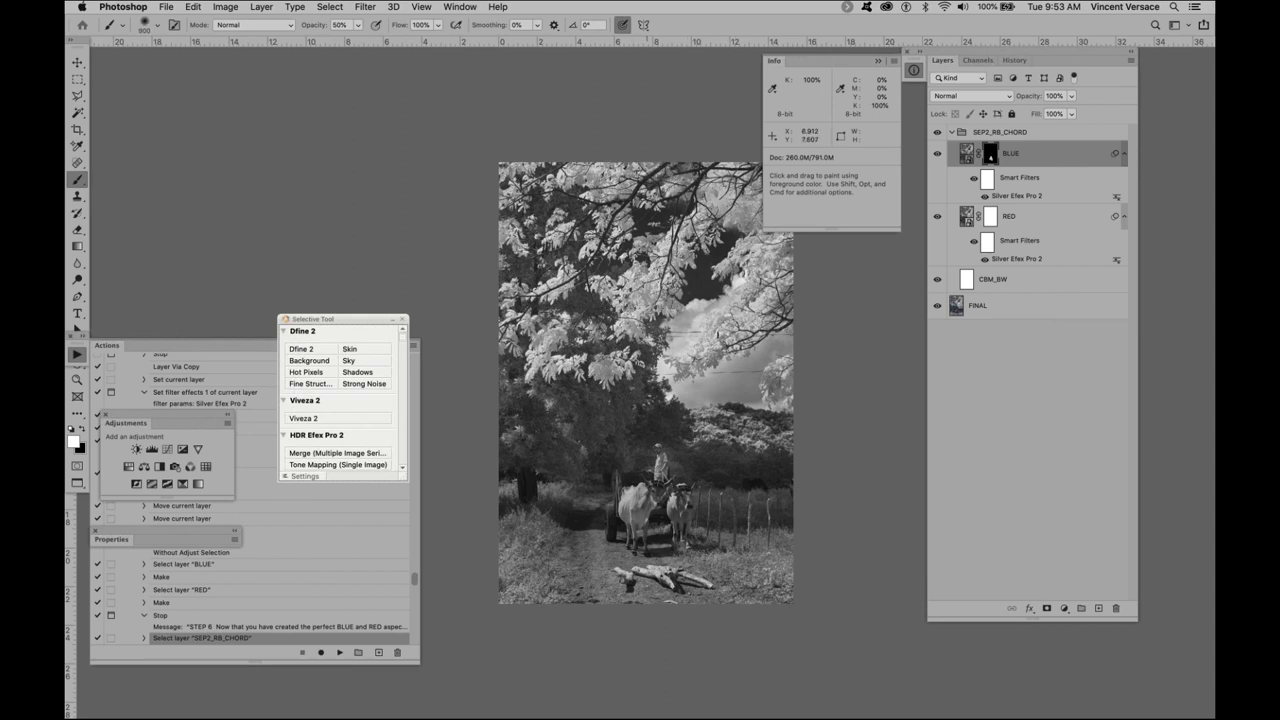
left_click_drag(738, 372, 771, 358)
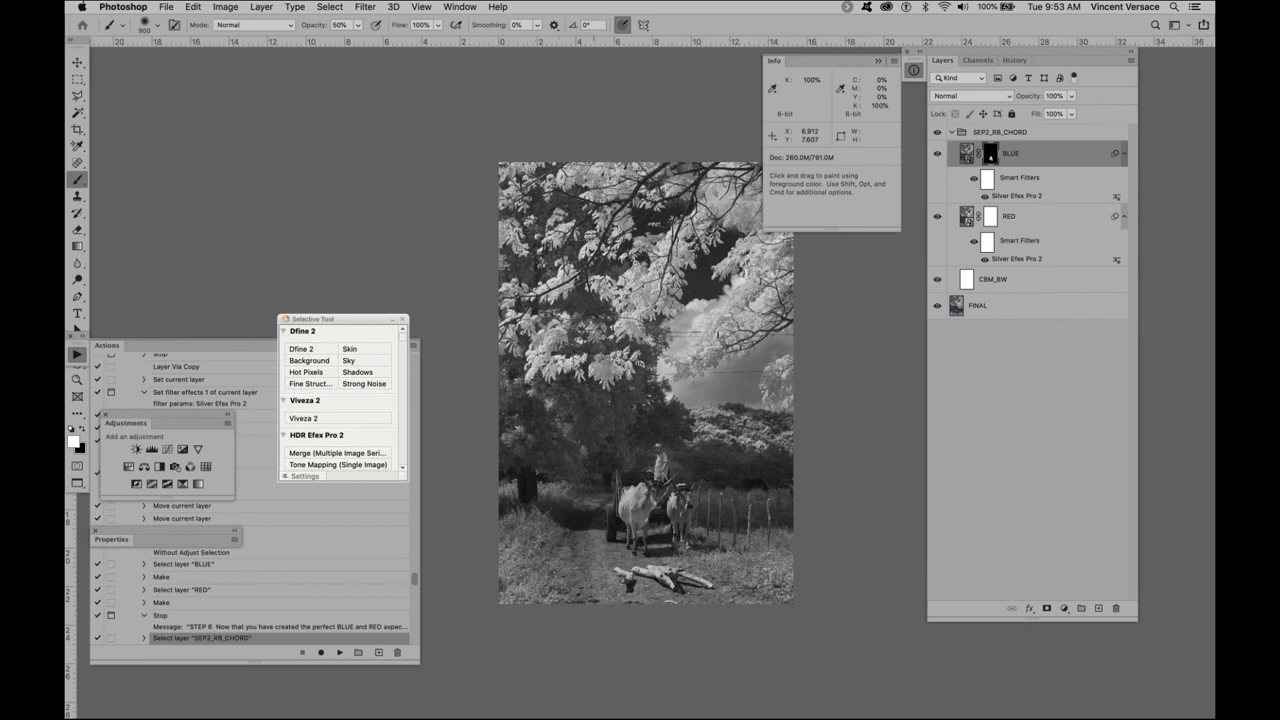
- Fade the sky and canopy stroke on the BLUE mask to 77% opacity
key("super+i")
key("super+shift+f")
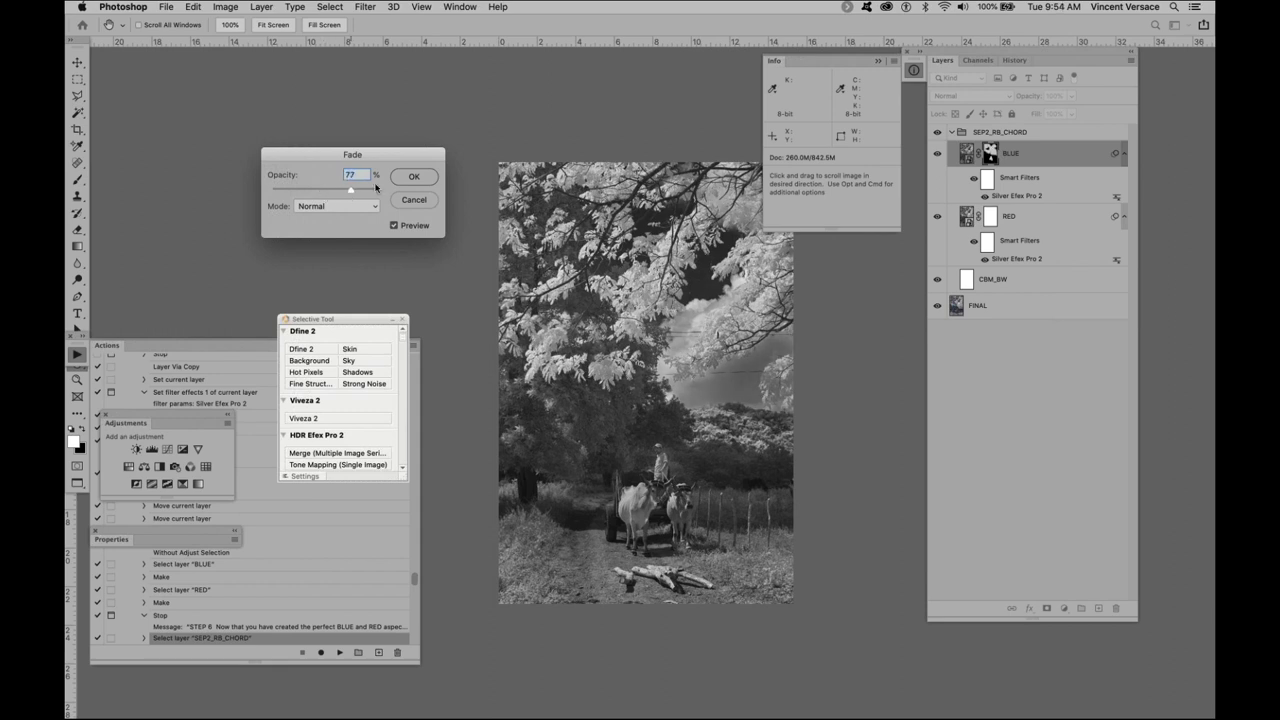
left_click(414, 176)
key("b")
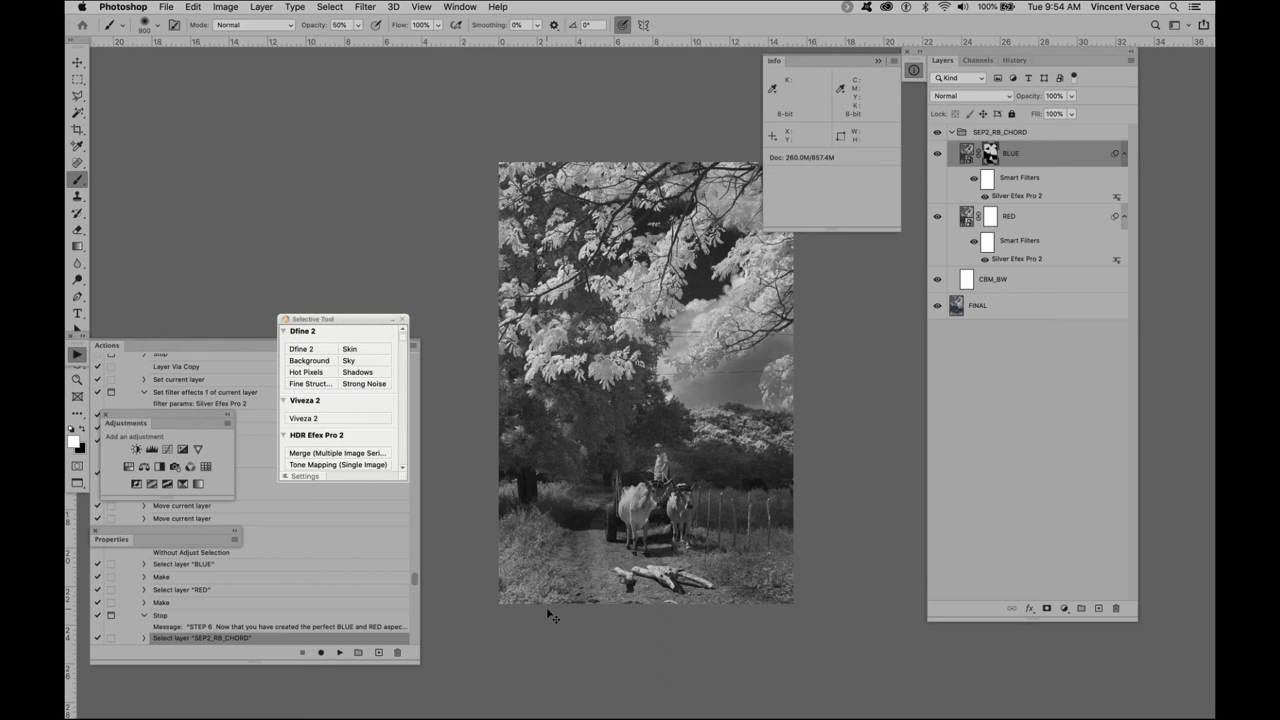
- Raise the Fade opacity of the next BLUE mask stroke to 100%, reduce it slightly, and apply the fade
key("super+z")
left_click_drag(310, 189, 323, 189)
type("100")
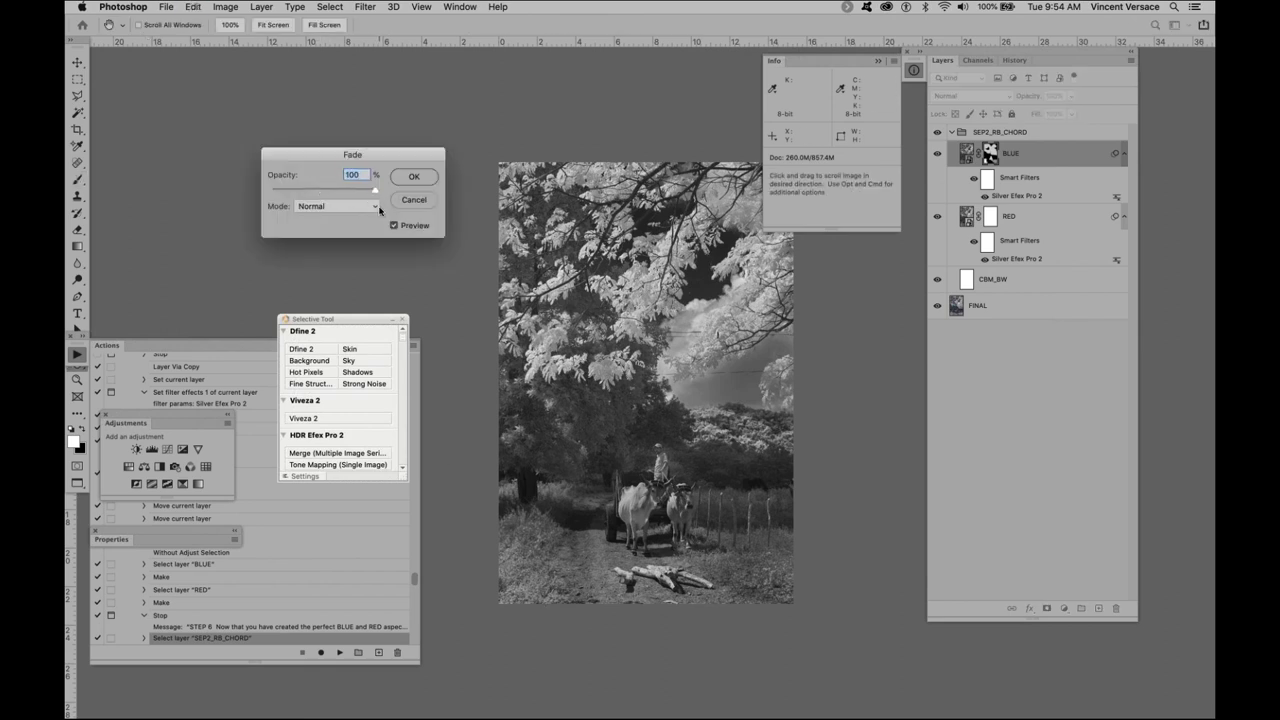
key("Down")
key("Down")
key("Down")
key("Down")
key("Down")
key("Down")
key("Down")
key("Down")
key("Down")
left_click(400, 180)
key("b")
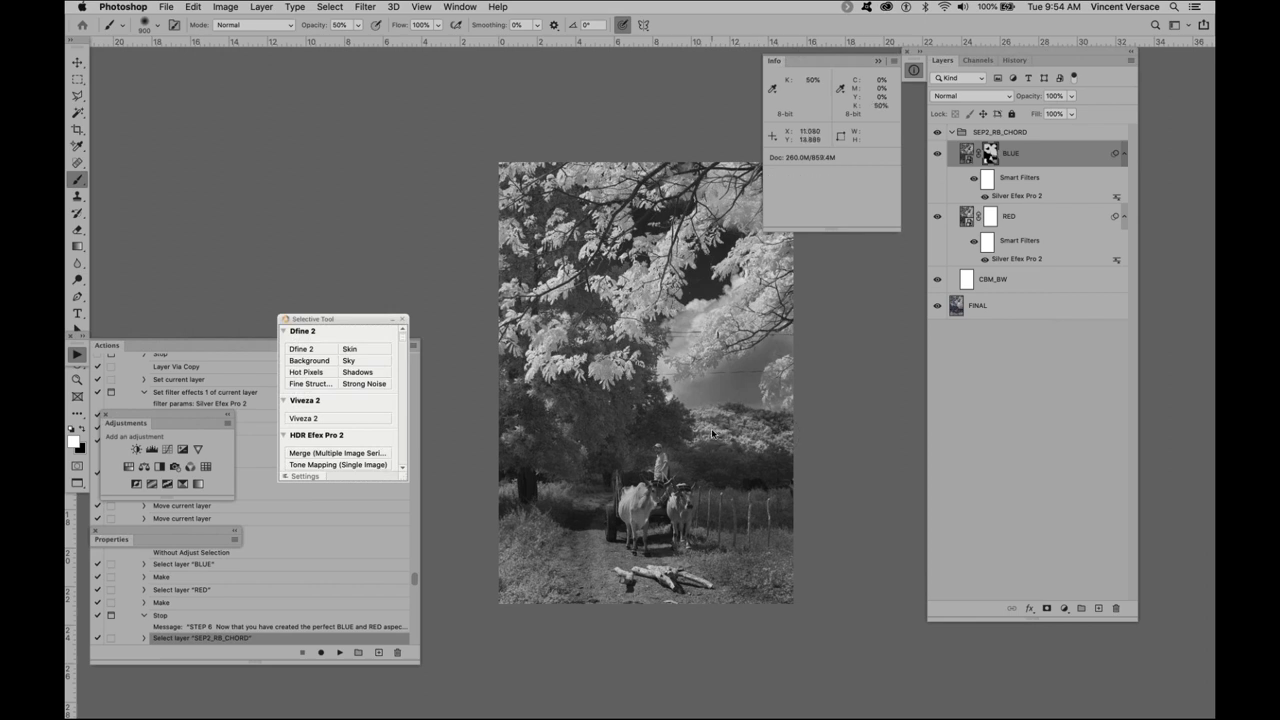
- Fade the most recent brush stroke on the BLUE mask to 23% opacity
key("super+shift+f")
mouse_move(322, 190)
left_mouse_down()
mouse_move(375, 194)
mouse_move(301, 190)
left_mouse_up()
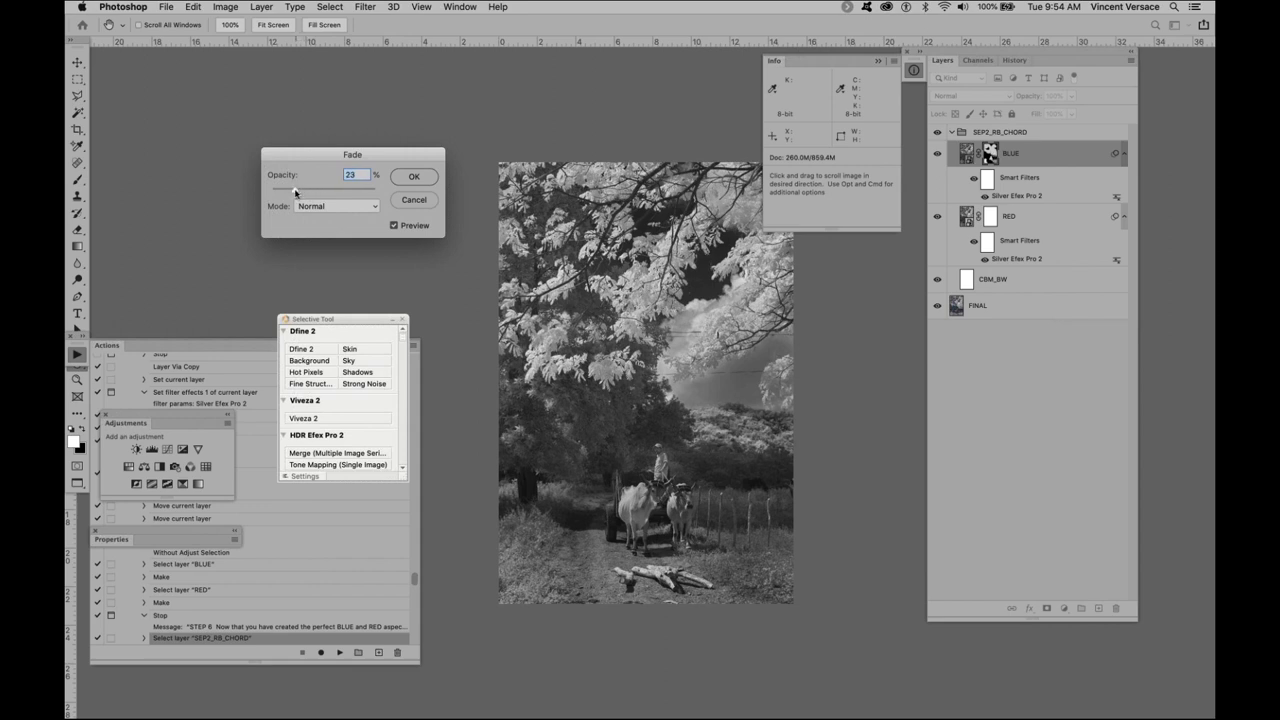
left_click(412, 177)
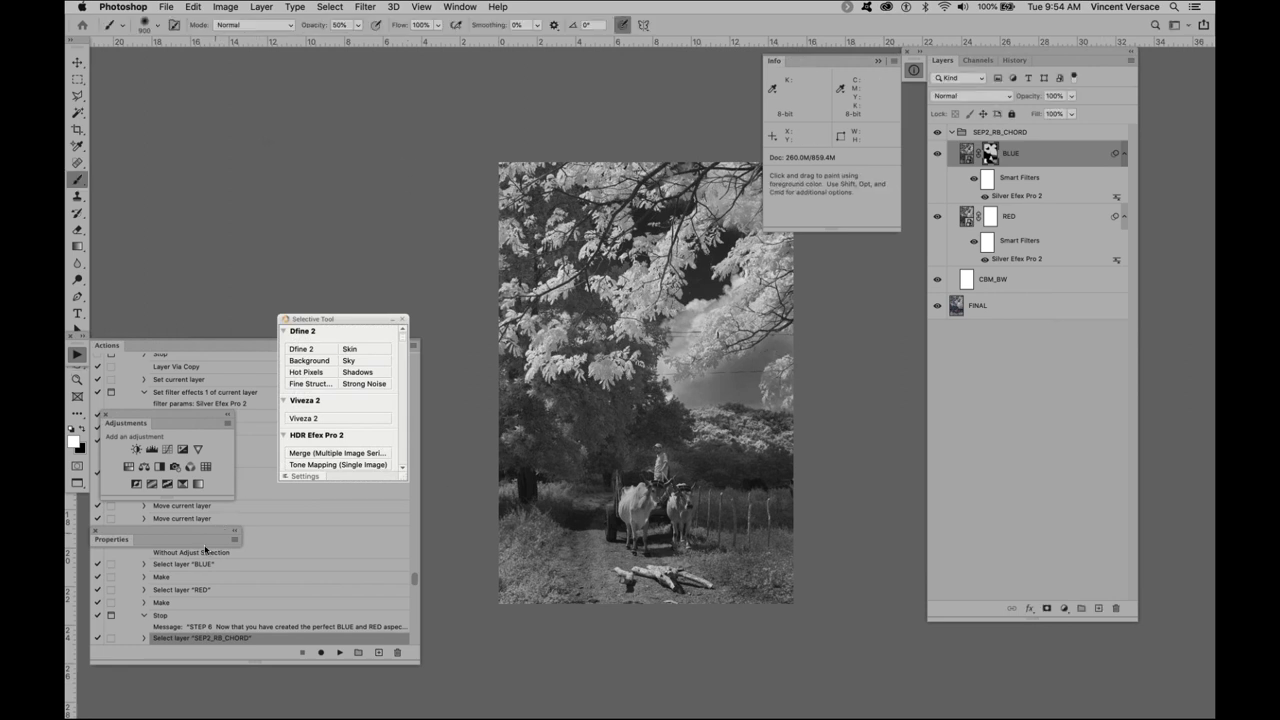
- Resume the action to create the SEP2_WARM_TONE smart object layer and continue past the toning instructions into Silver Efex Pro 2
left_click(344, 651)
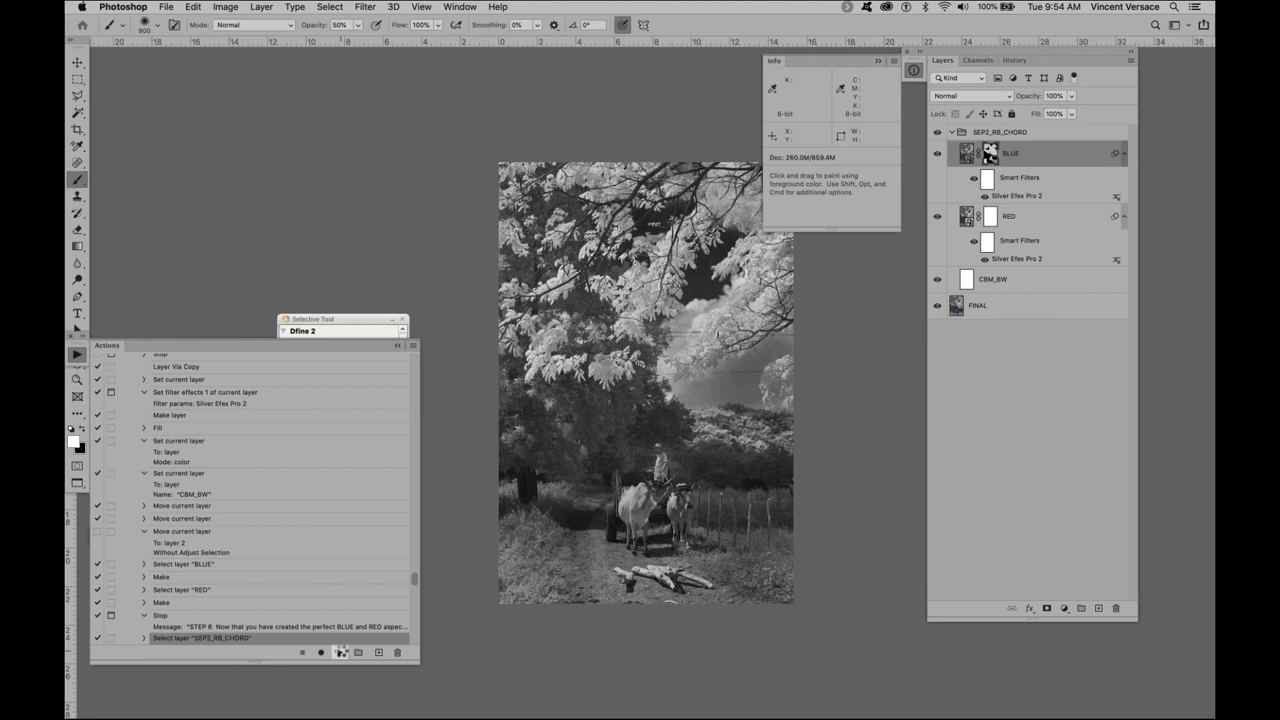
left_click(340, 653)
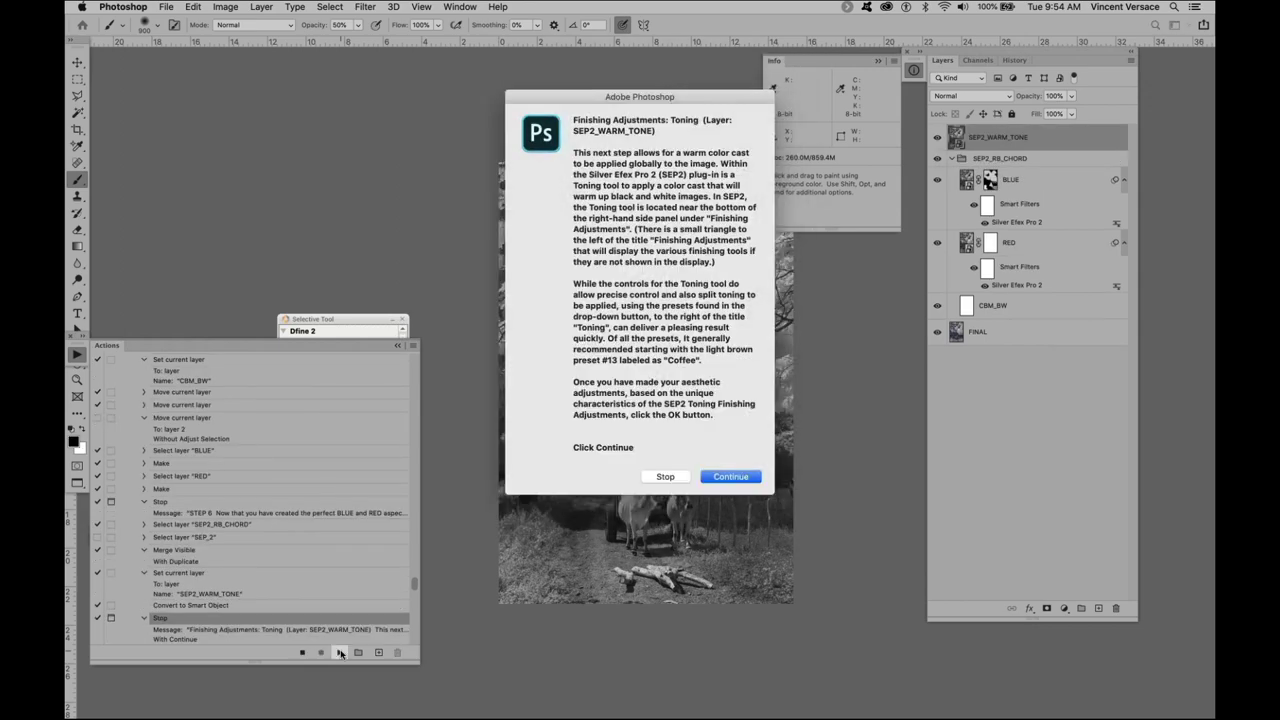
left_click(731, 477)
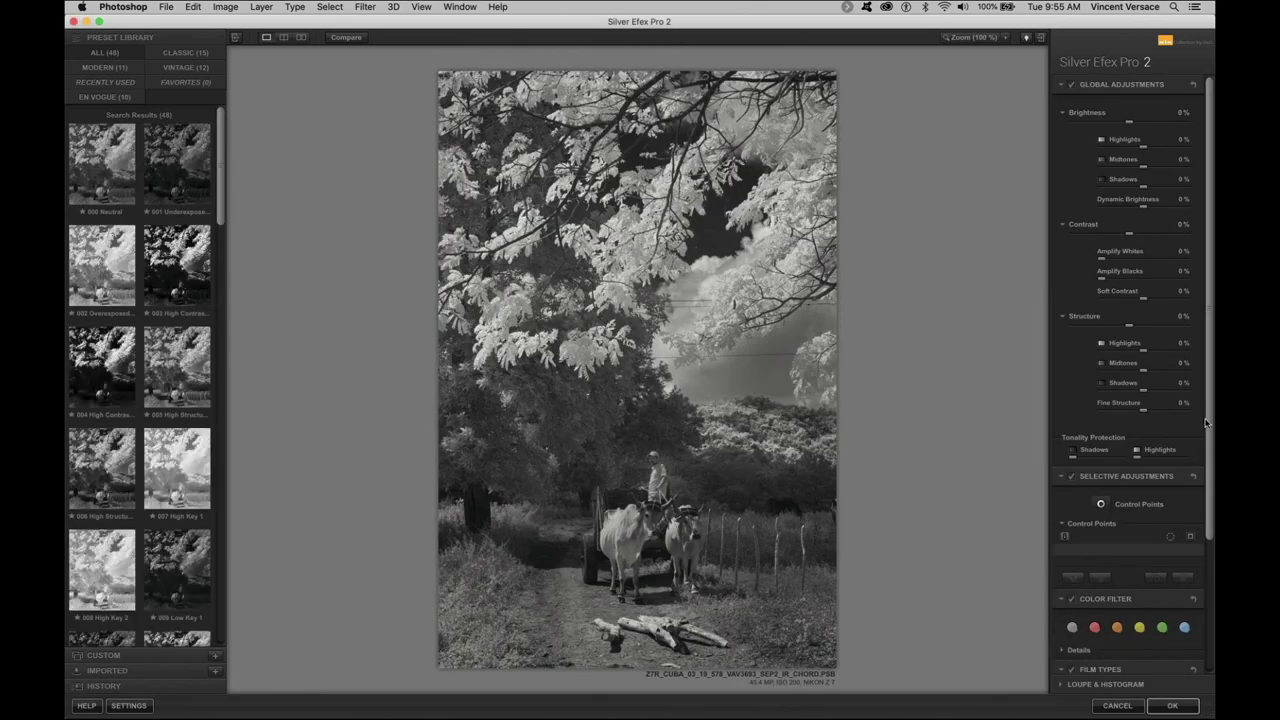
- Expand the Finishing Adjustments and apply Sepia toning preset 19
left_click_drag(1206, 423, 1216, 595)
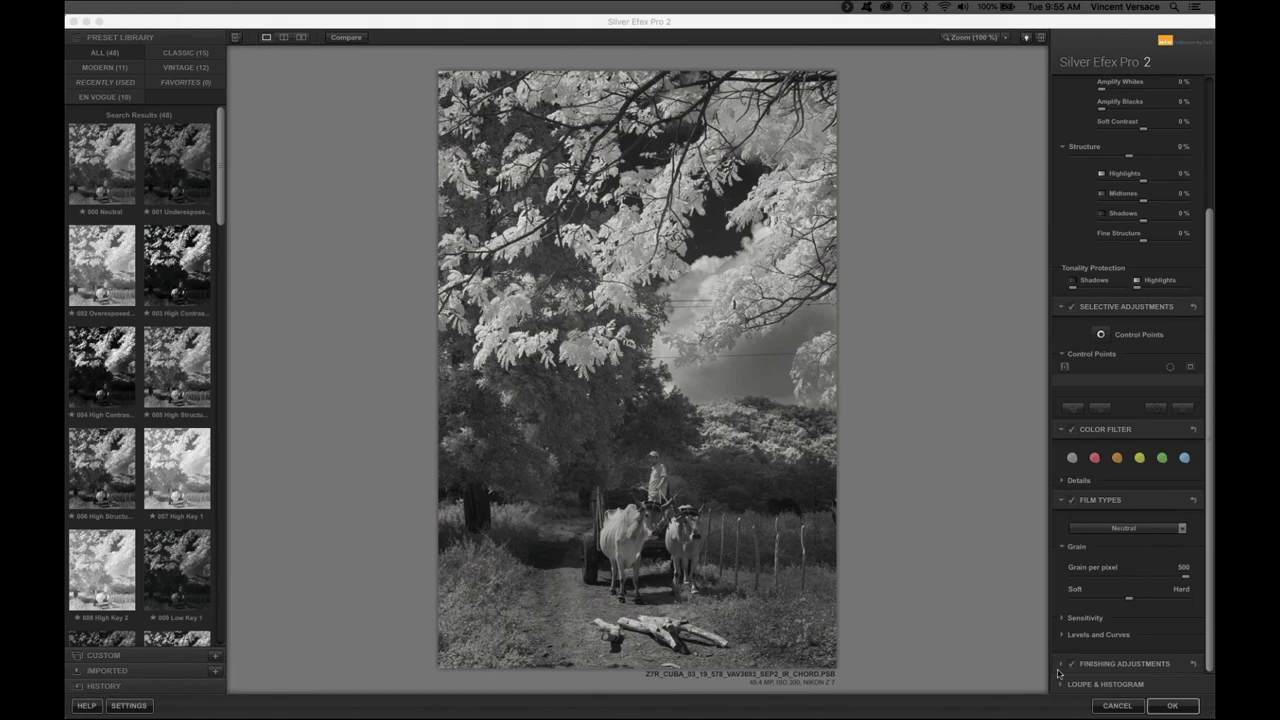
left_click(1061, 668)
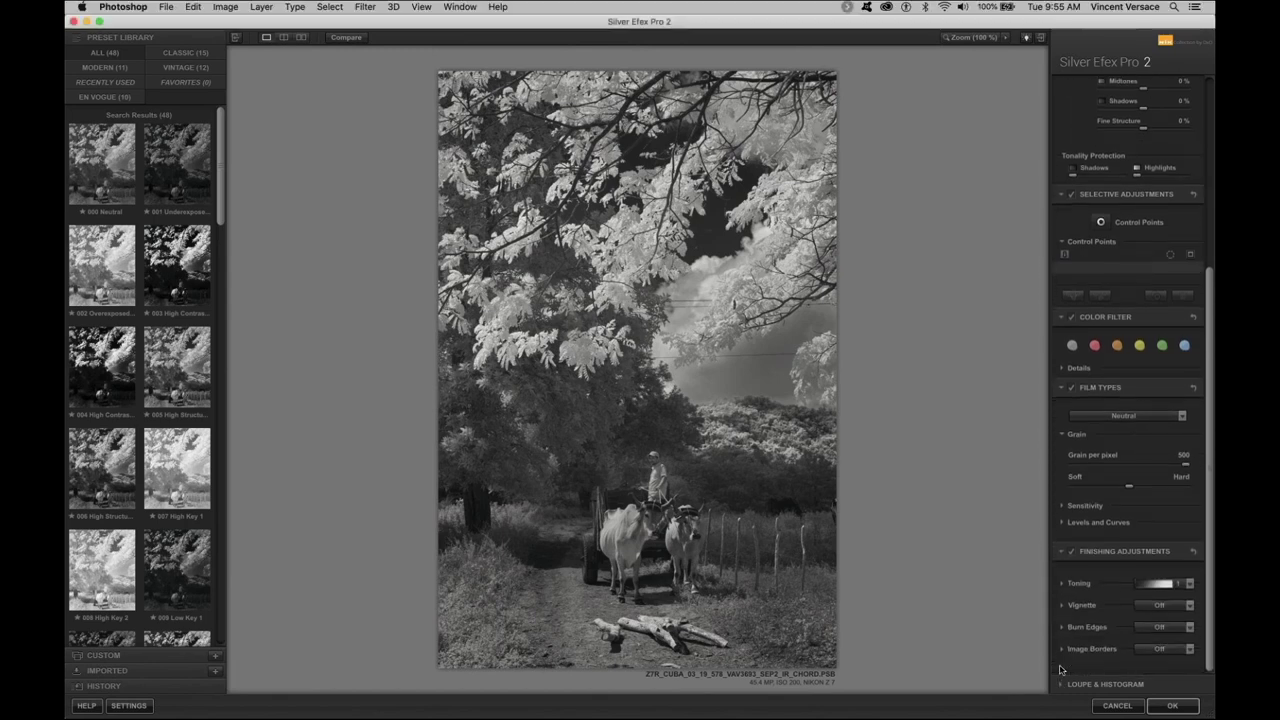
left_click(1189, 583)
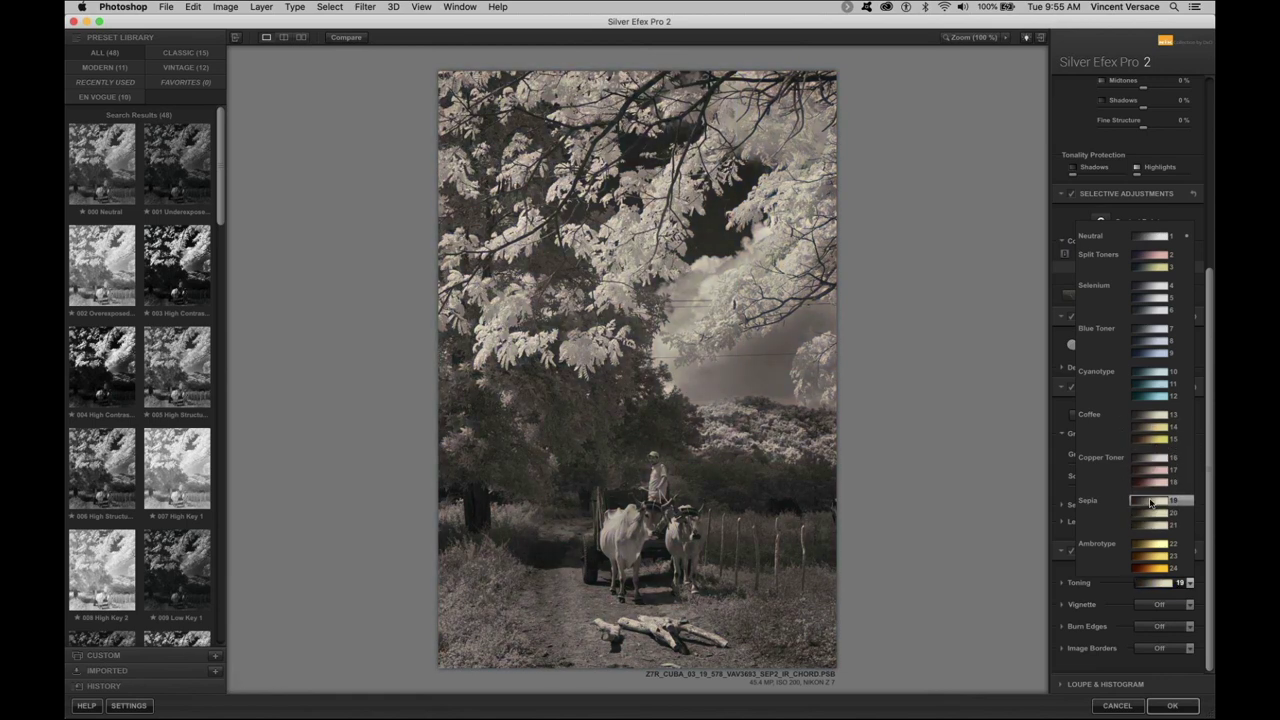
left_click(1150, 503)
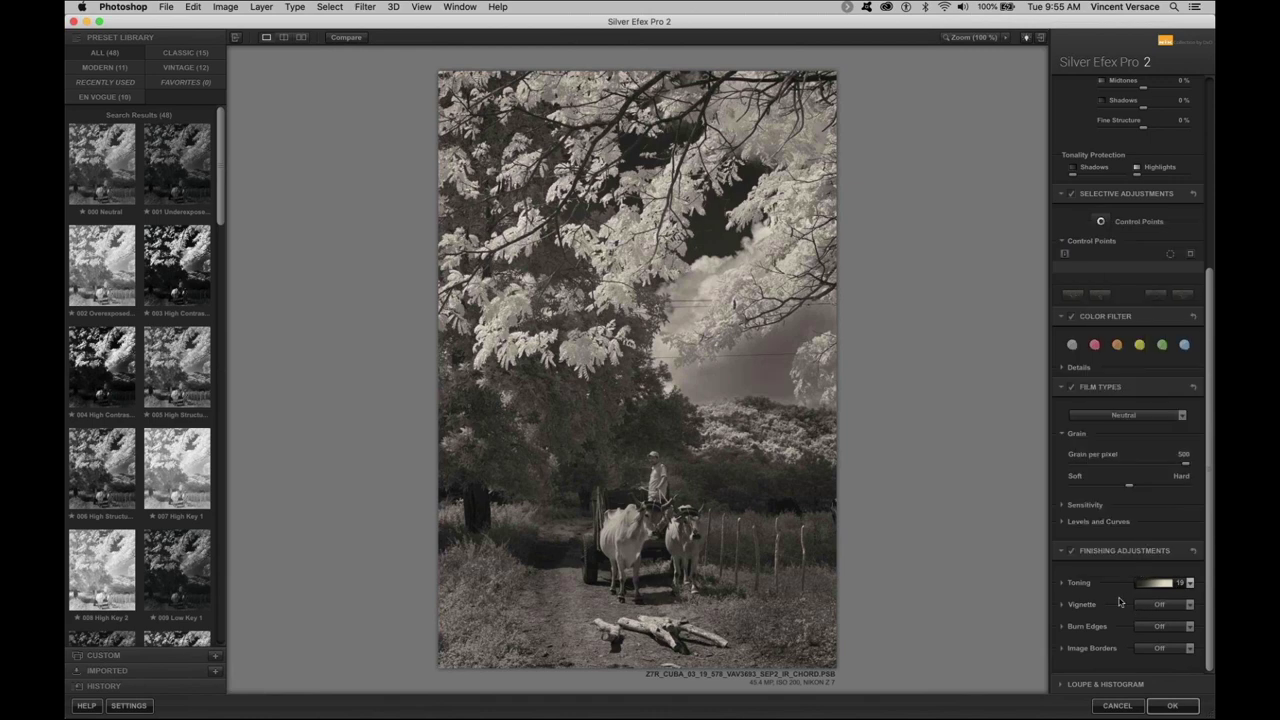
- Expand the Toning settings and set the toning Strength to 15%
left_click(1062, 582)
scroll(1100, 622, "down", 2)
scroll(1100, 622, "down", 1)
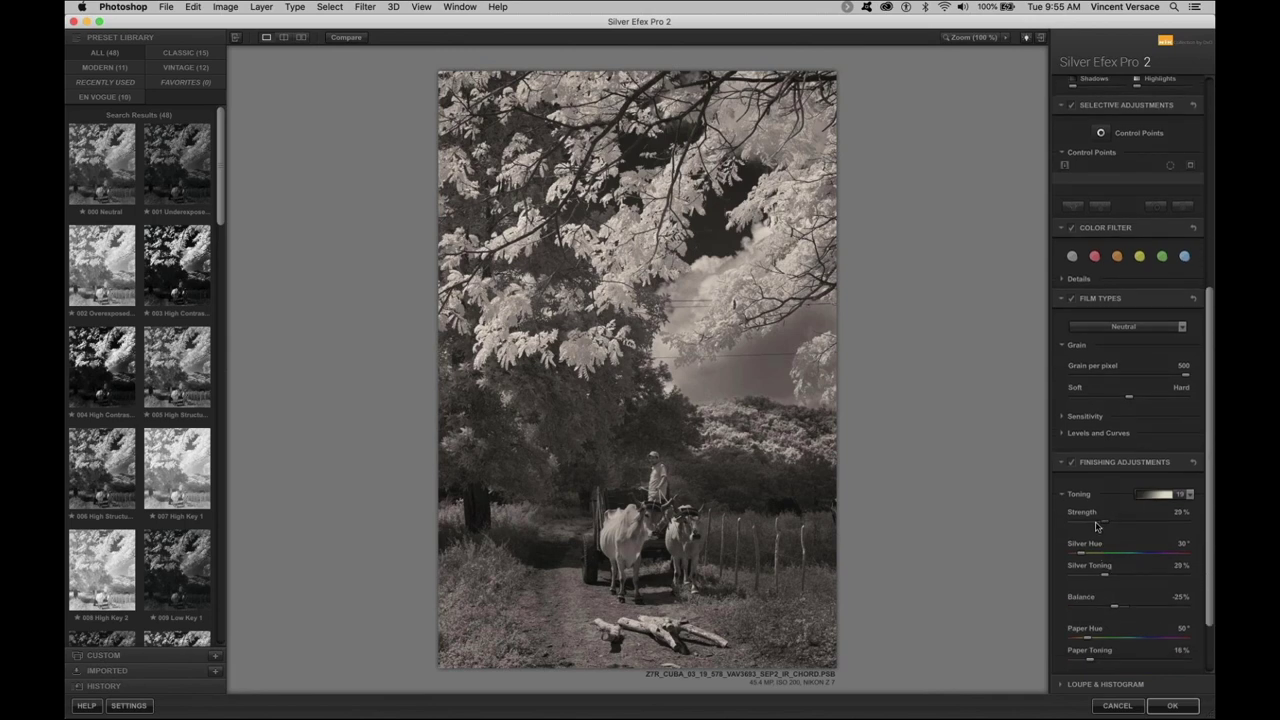
left_click_drag(1100, 525, 1088, 526)
- Expand the Vignette, Burn Edges and Image Borders settings to examine their options, and collapse Image Borders again
scroll(1100, 636, "down", 3)
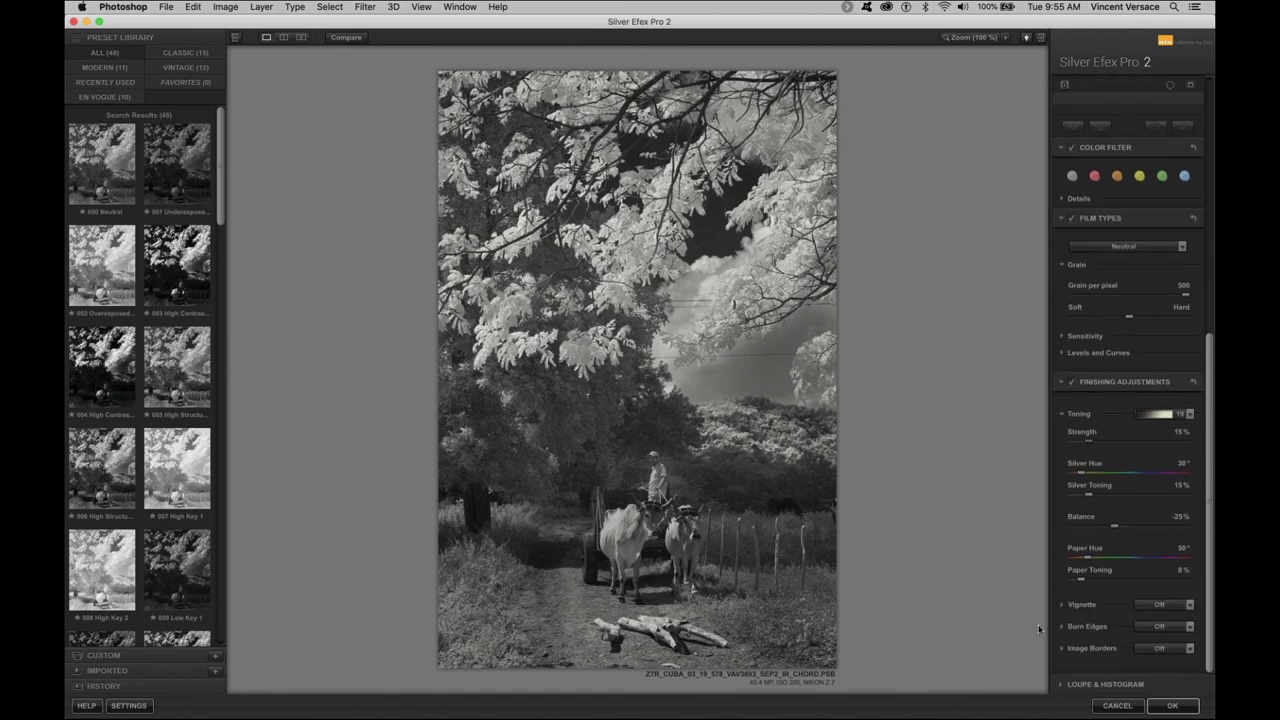
left_click(1063, 606)
scroll(1065, 611, "down", 1)
scroll(1064, 610, "down", 4)
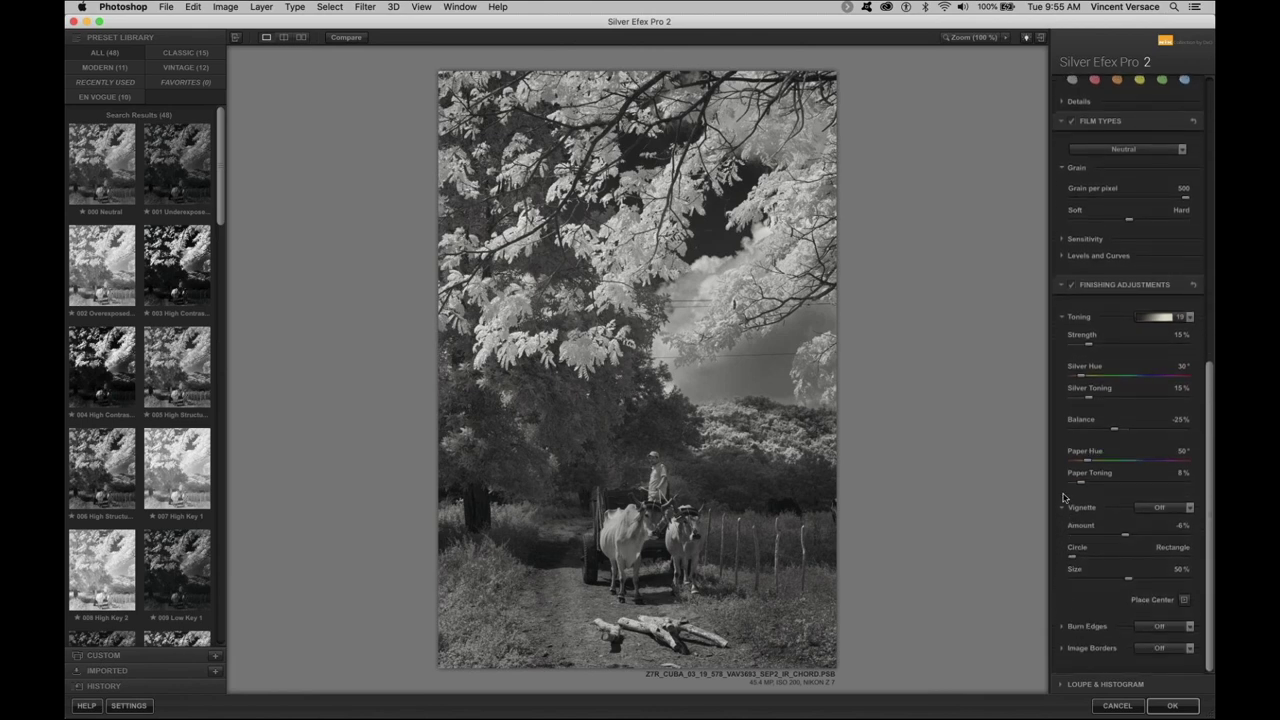
left_click(1063, 627)
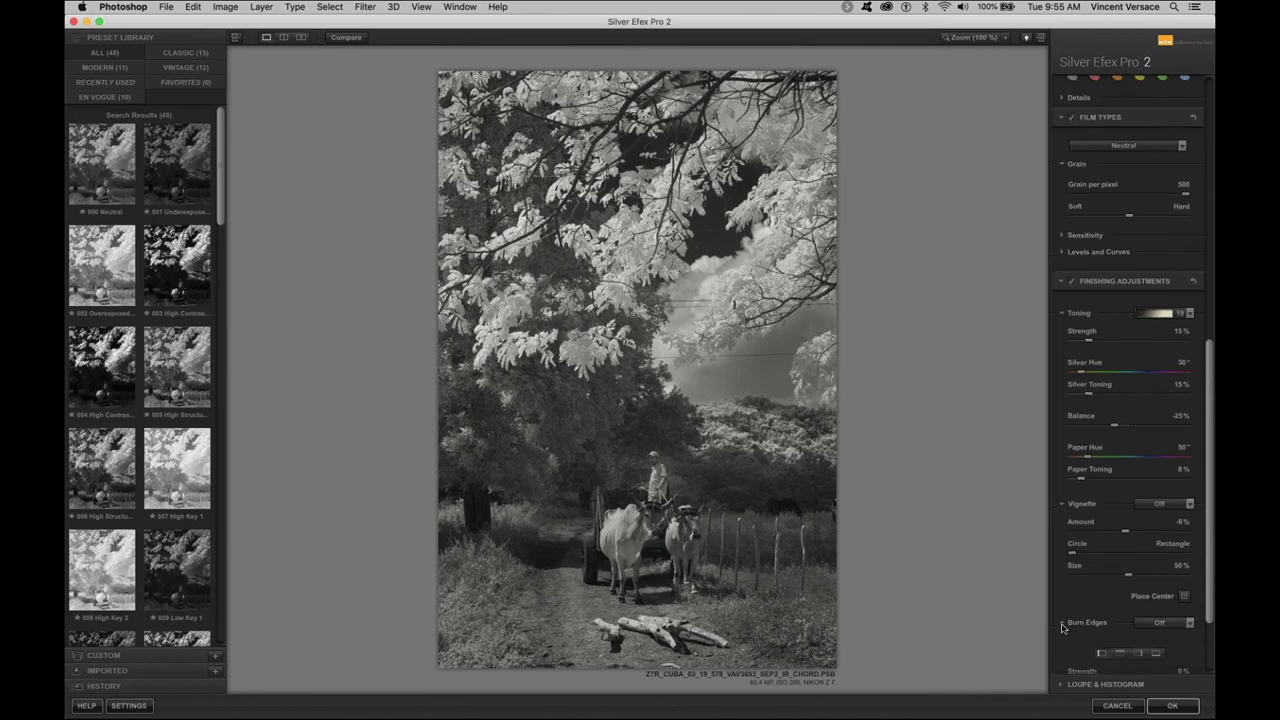
scroll(1058, 590, "down", 4)
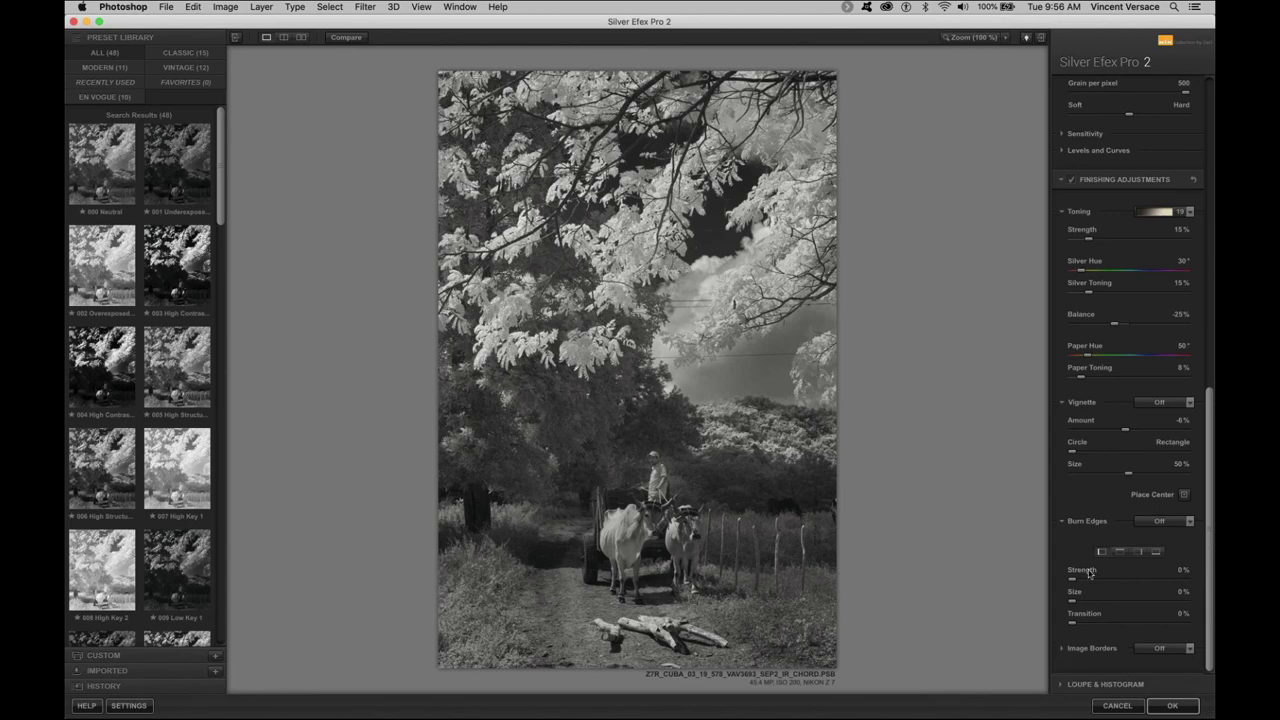
left_click(1061, 648)
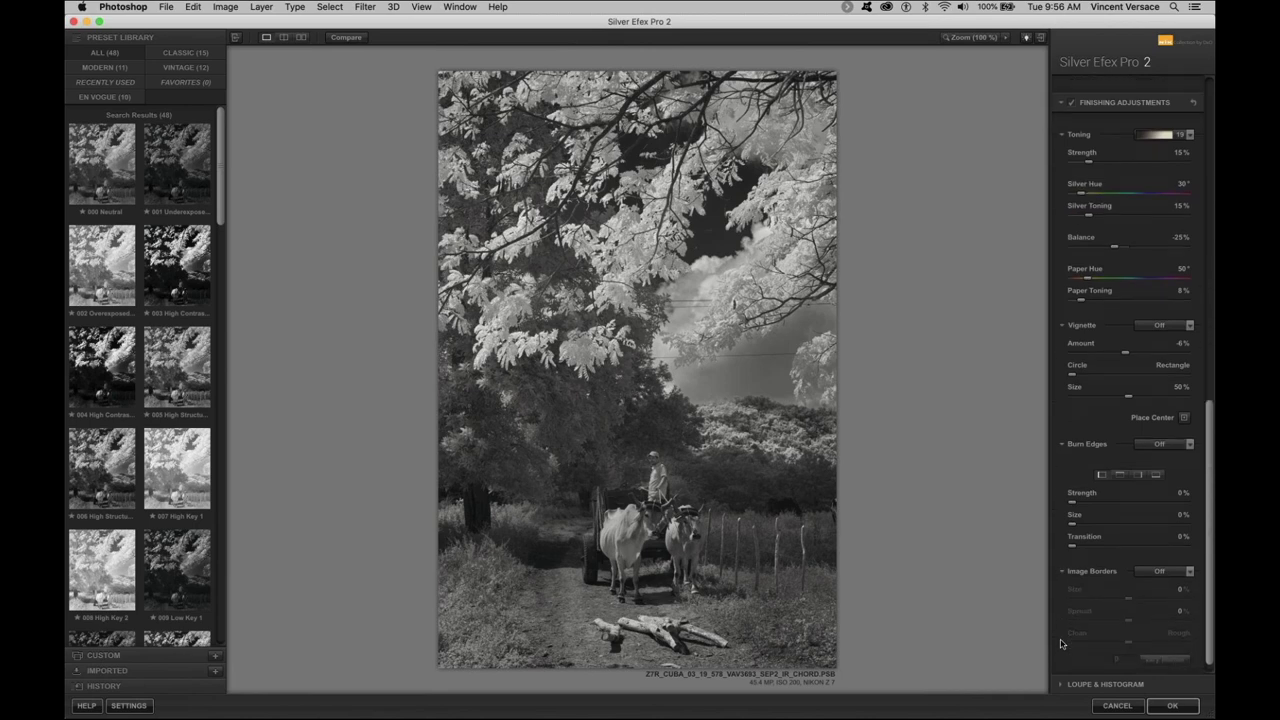
left_click(1062, 572)
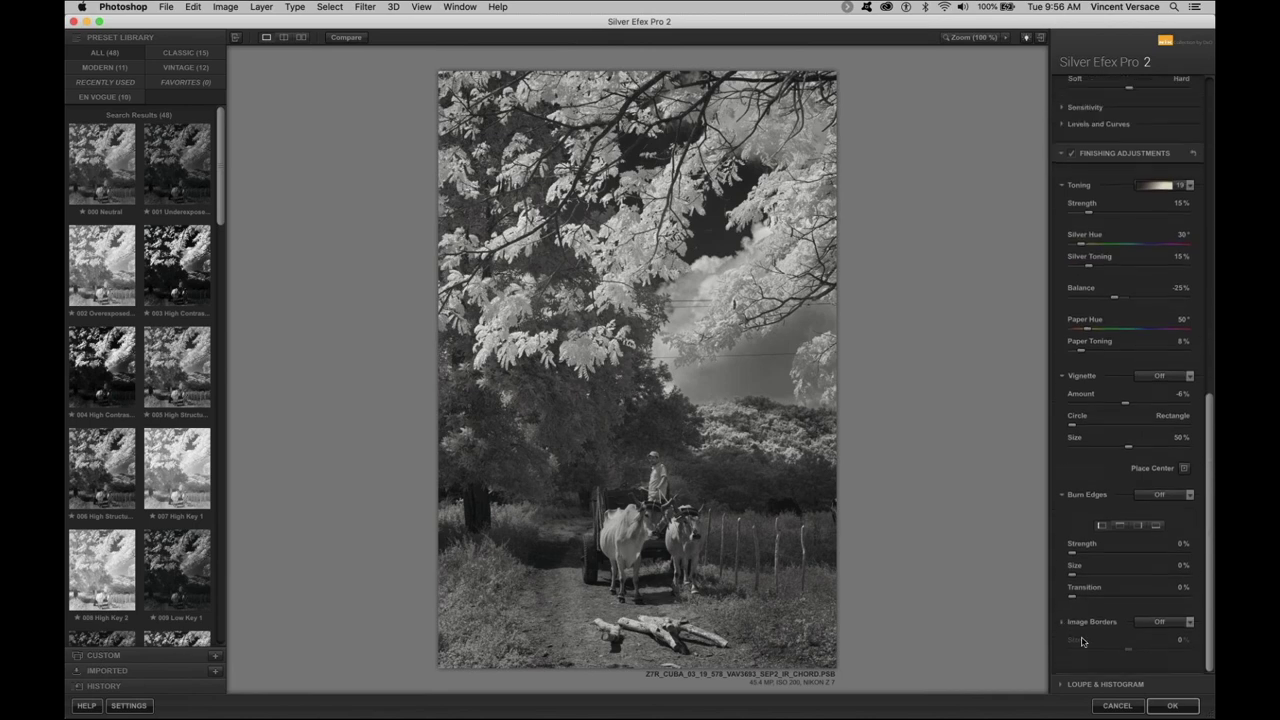
- Expand the Loupe & Histogram section, preview the tonal zones in the image, and apply the Silver Efex Pro 2 toning
left_click(1086, 688)
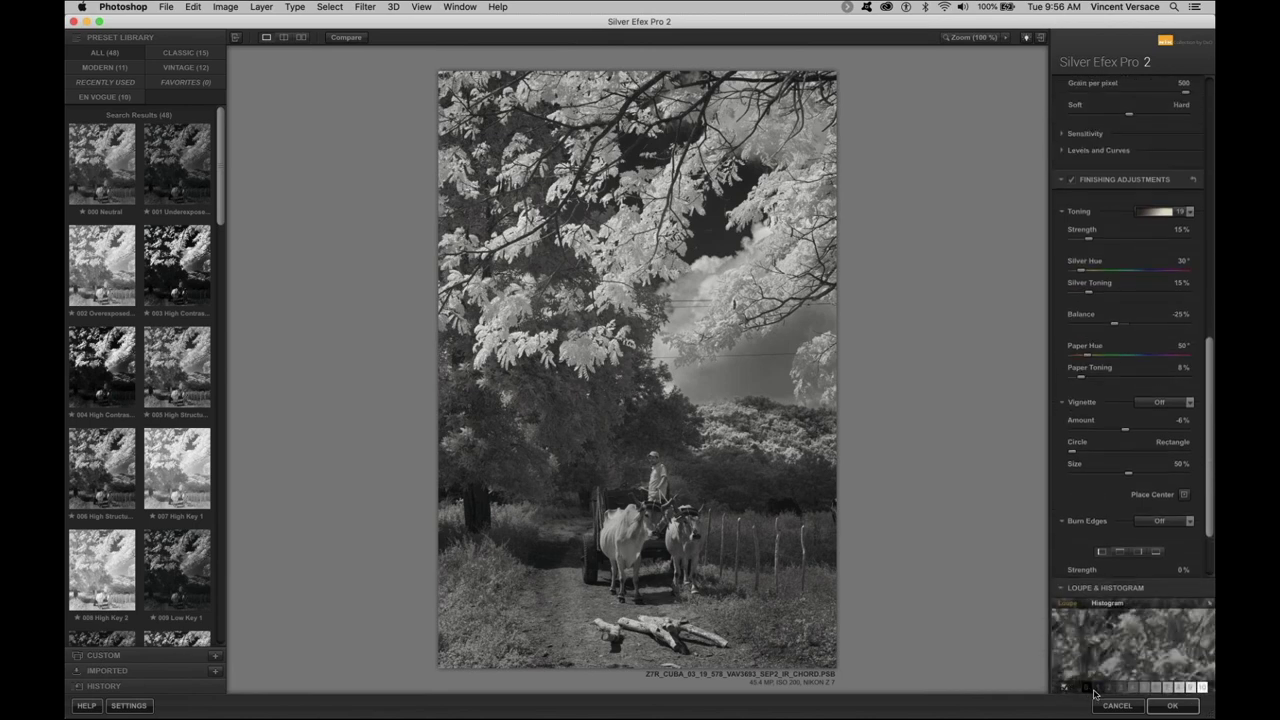
mouse_move(1127, 690)
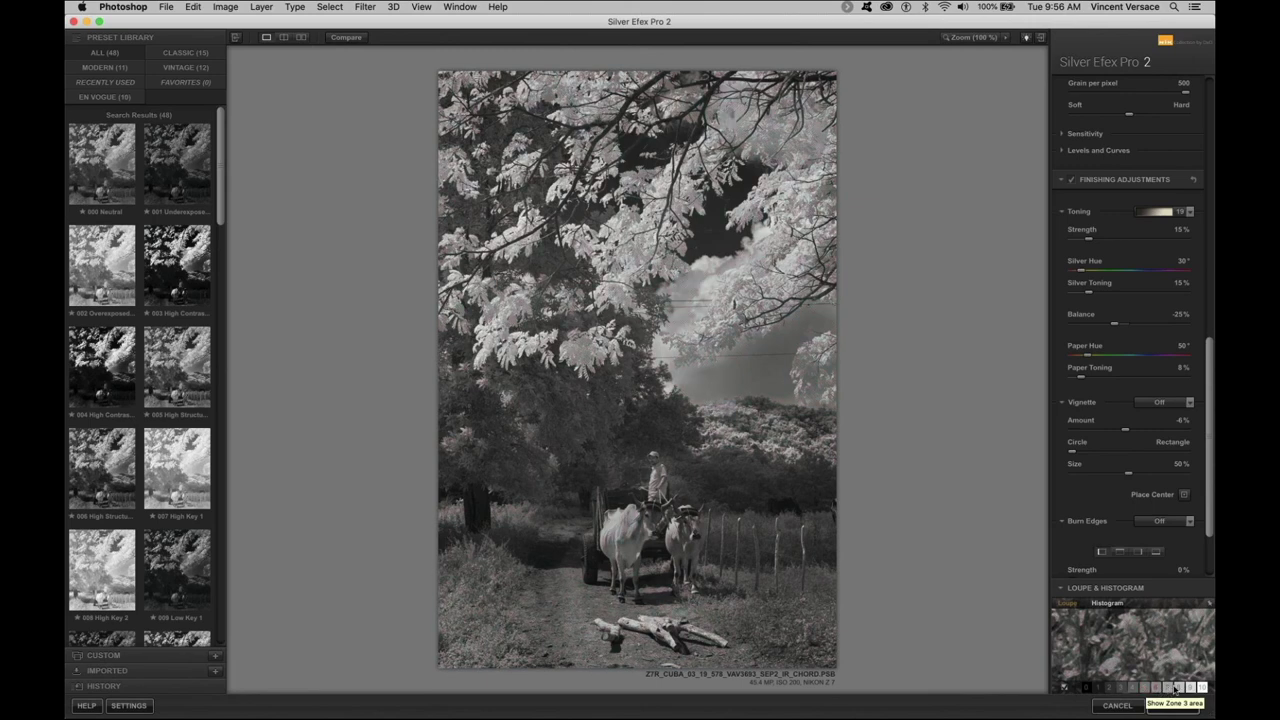
mouse_move(1183, 690)
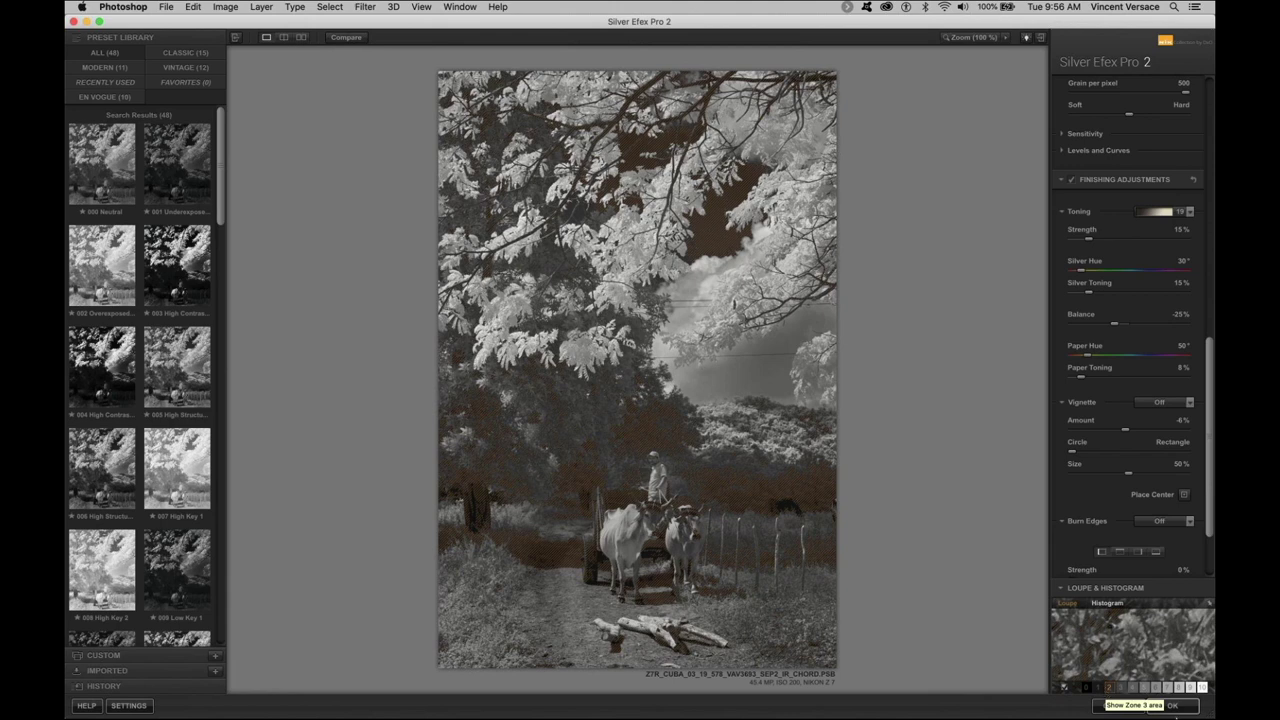
left_click(1172, 706)
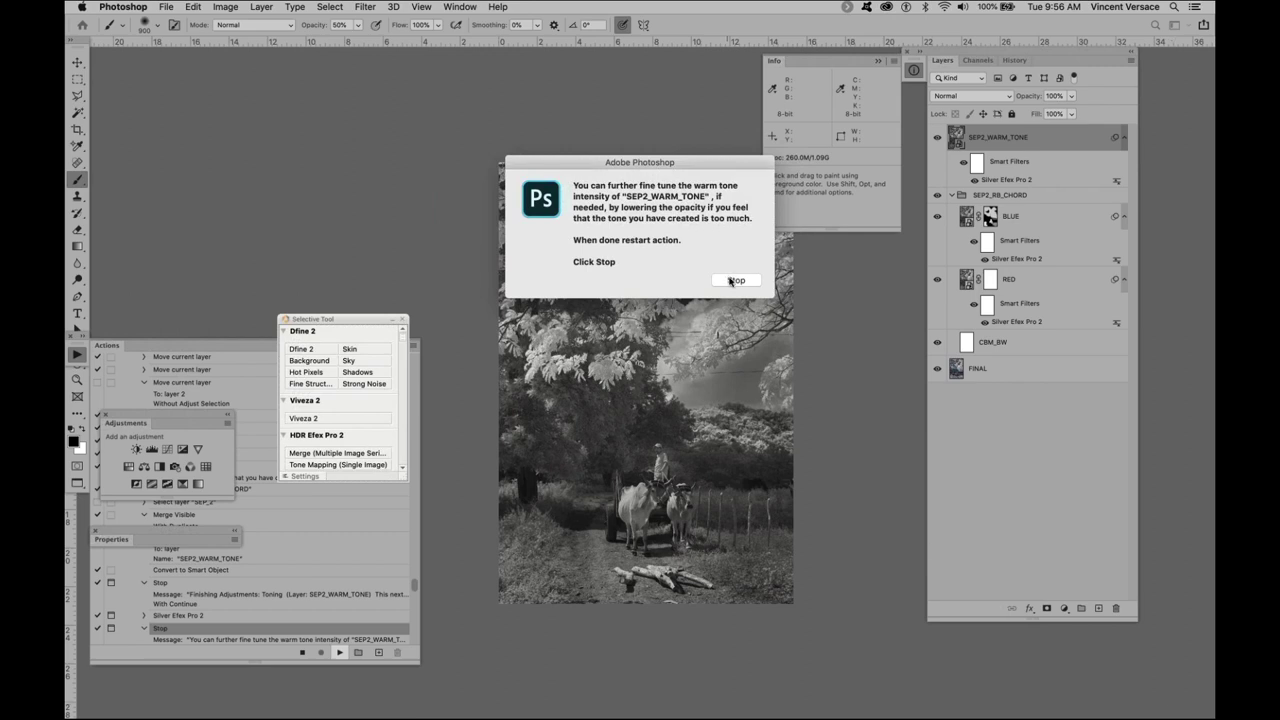
- Stop the action at the fine-tuning instructions and lower the SEP2_WARM_TONE layer's opacity to 65%
left_click_drag(598, 165, 344, 71)
left_click(481, 187)
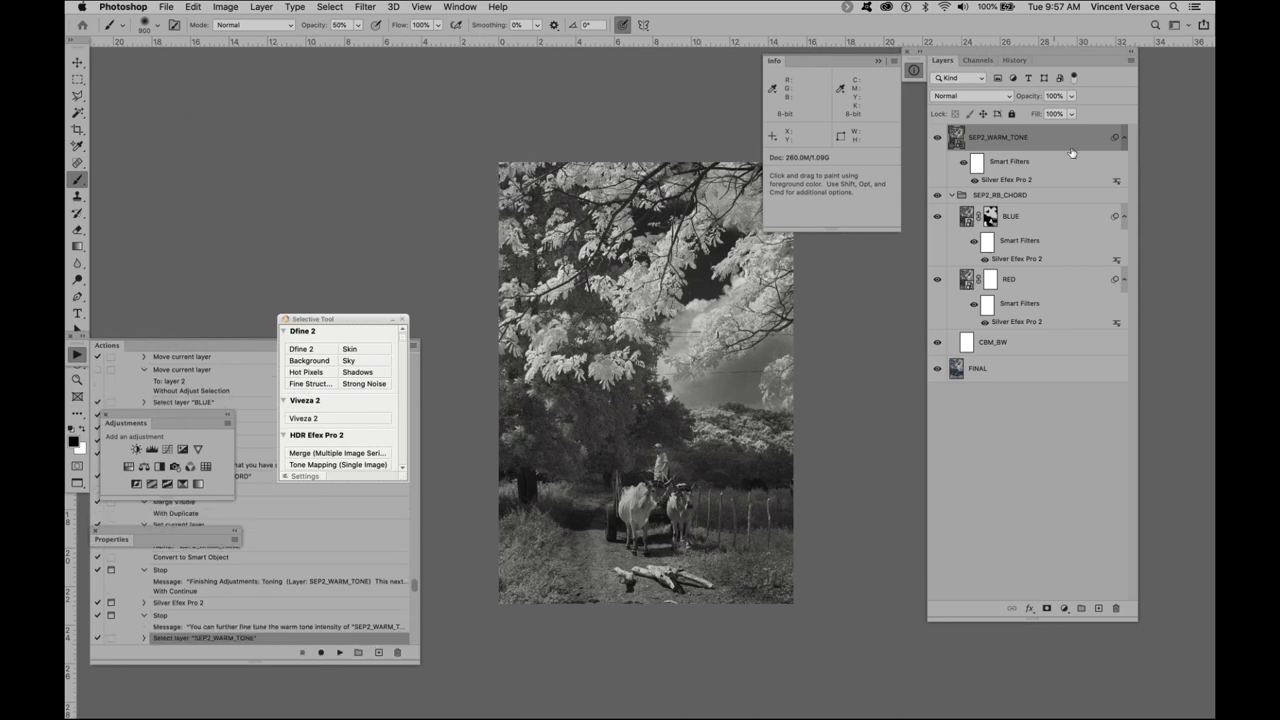
left_click(1071, 96)
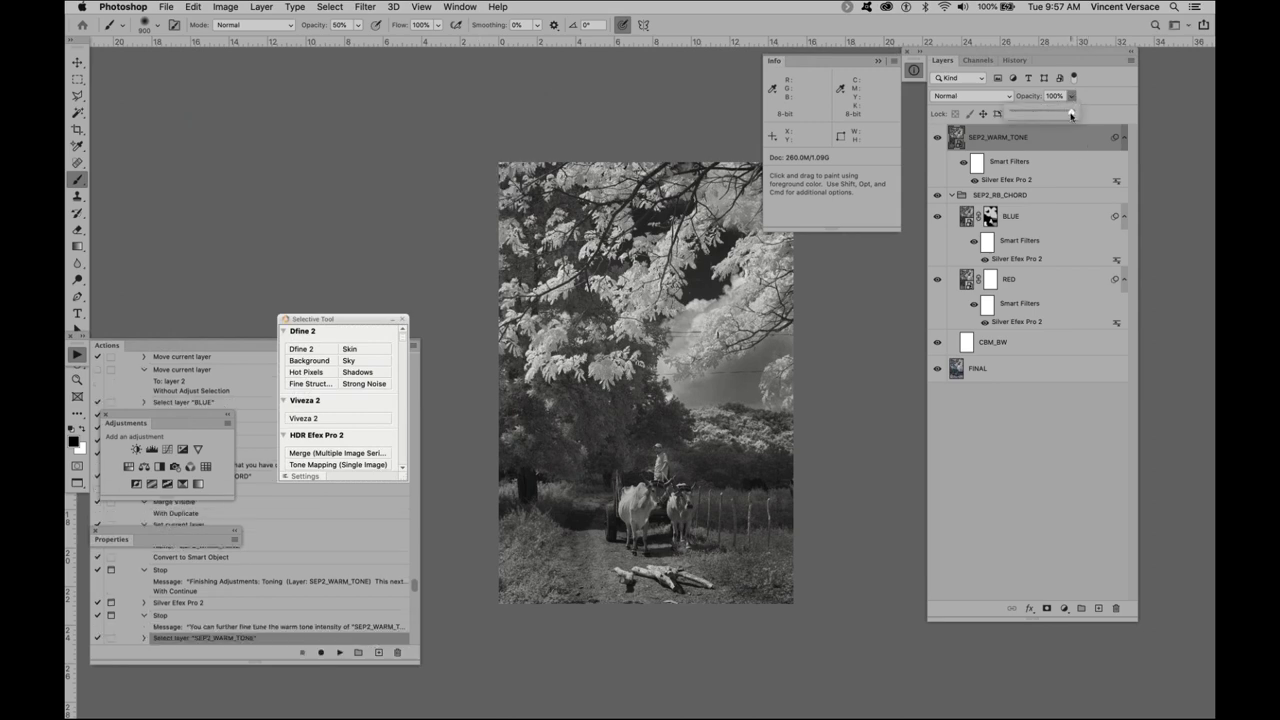
mouse_move(1073, 113)
left_mouse_down()
mouse_move(988, 113)
mouse_move(1051, 122)
left_mouse_up()
left_click(885, 338)
left_click(734, 250)
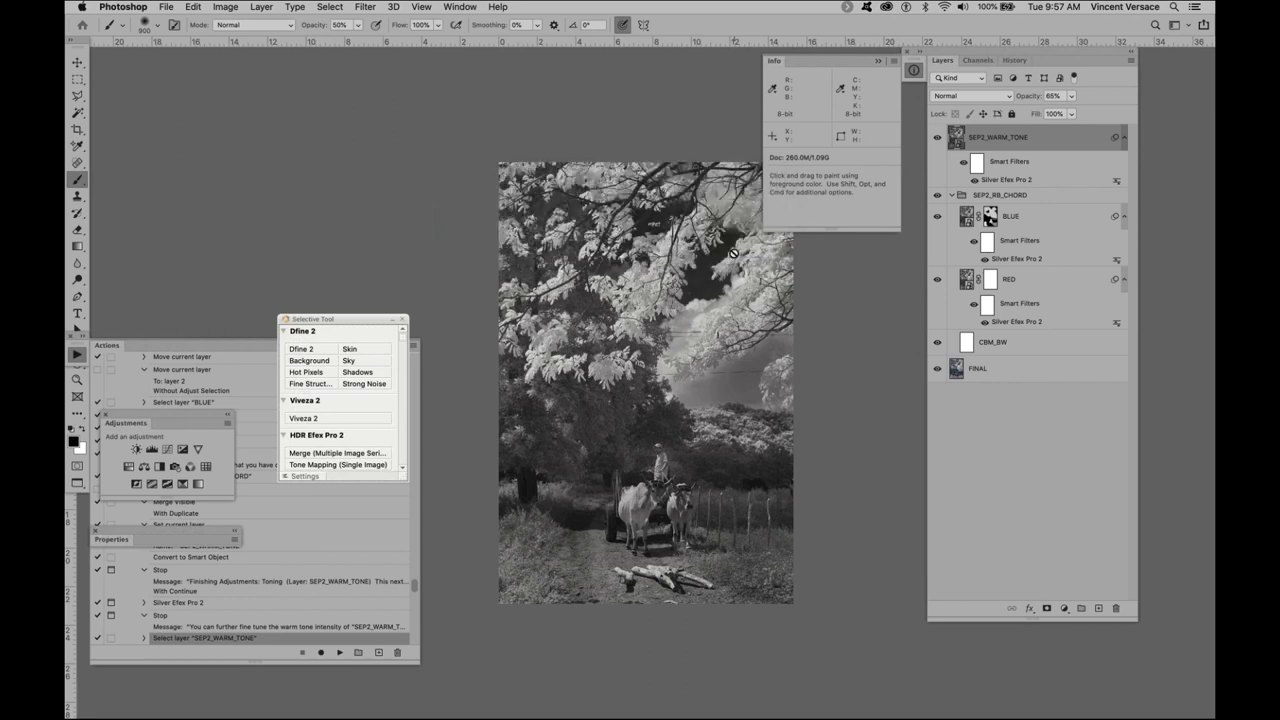
- Resume the action to create the DEFINE smart object layer and apply Dfine 2 noise reduction with the Automatic method
left_click(339, 654)
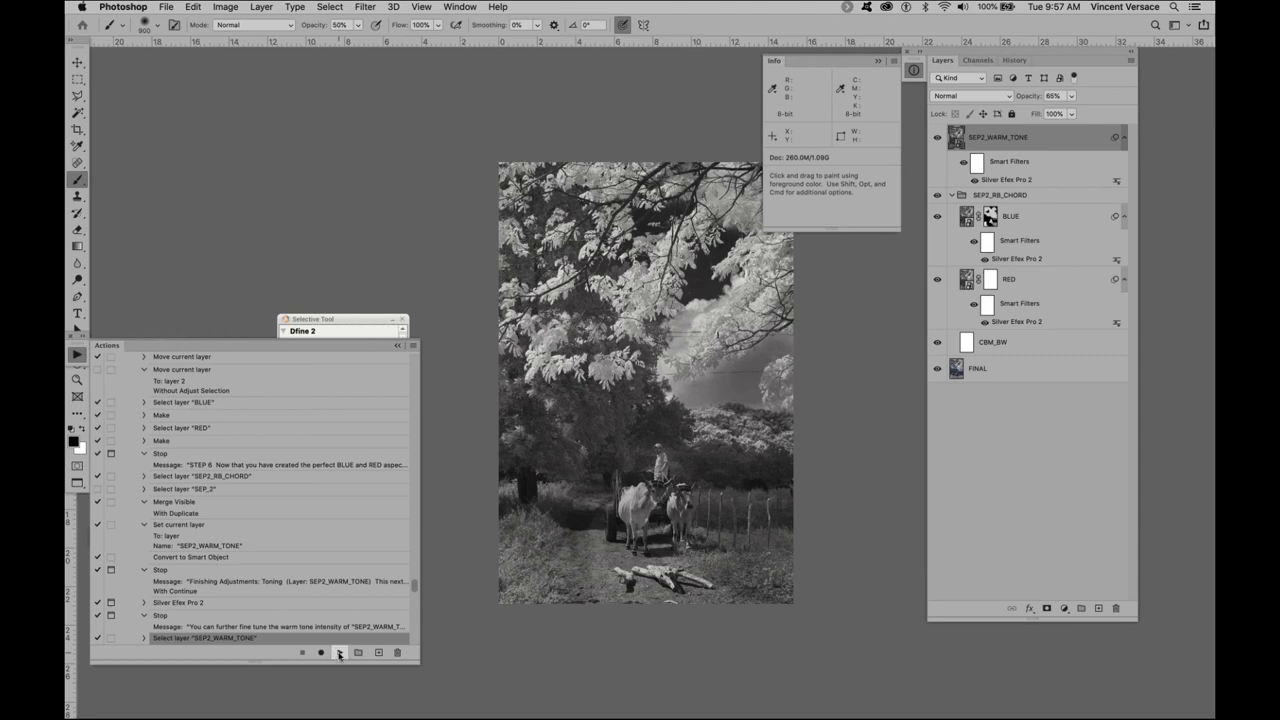
left_click(339, 653)
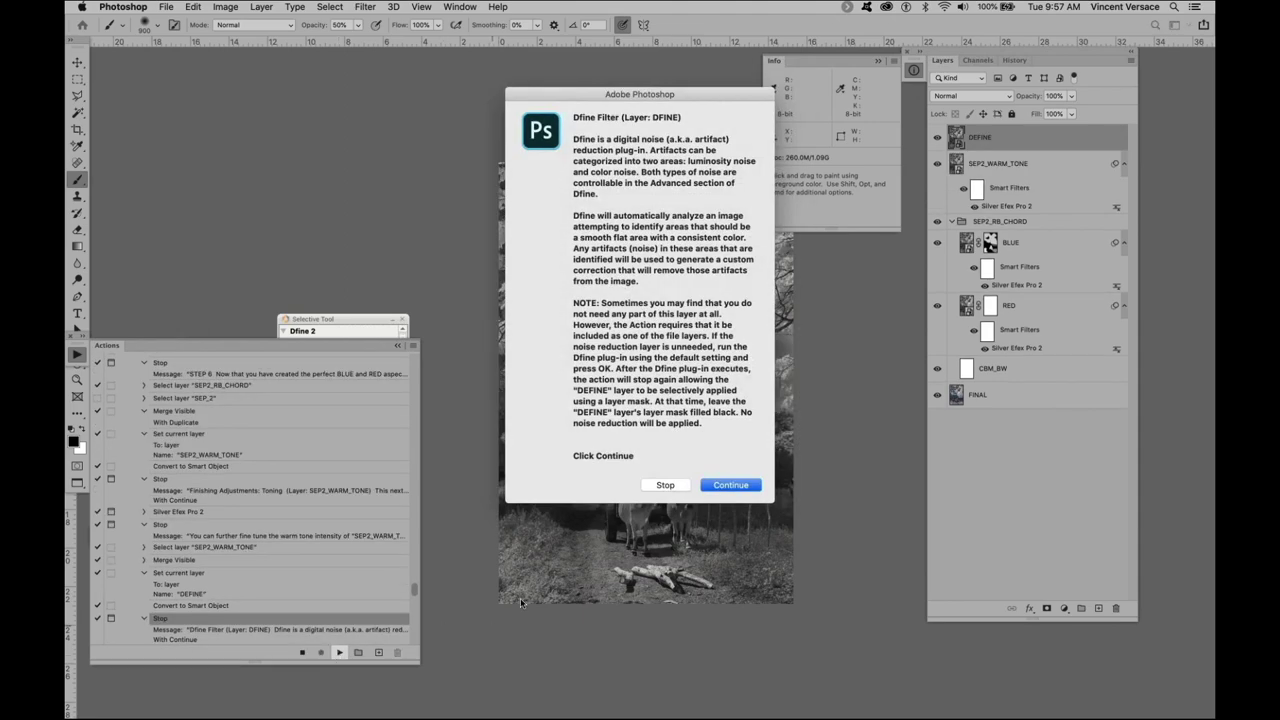
left_click(733, 487)
left_click(730, 486)
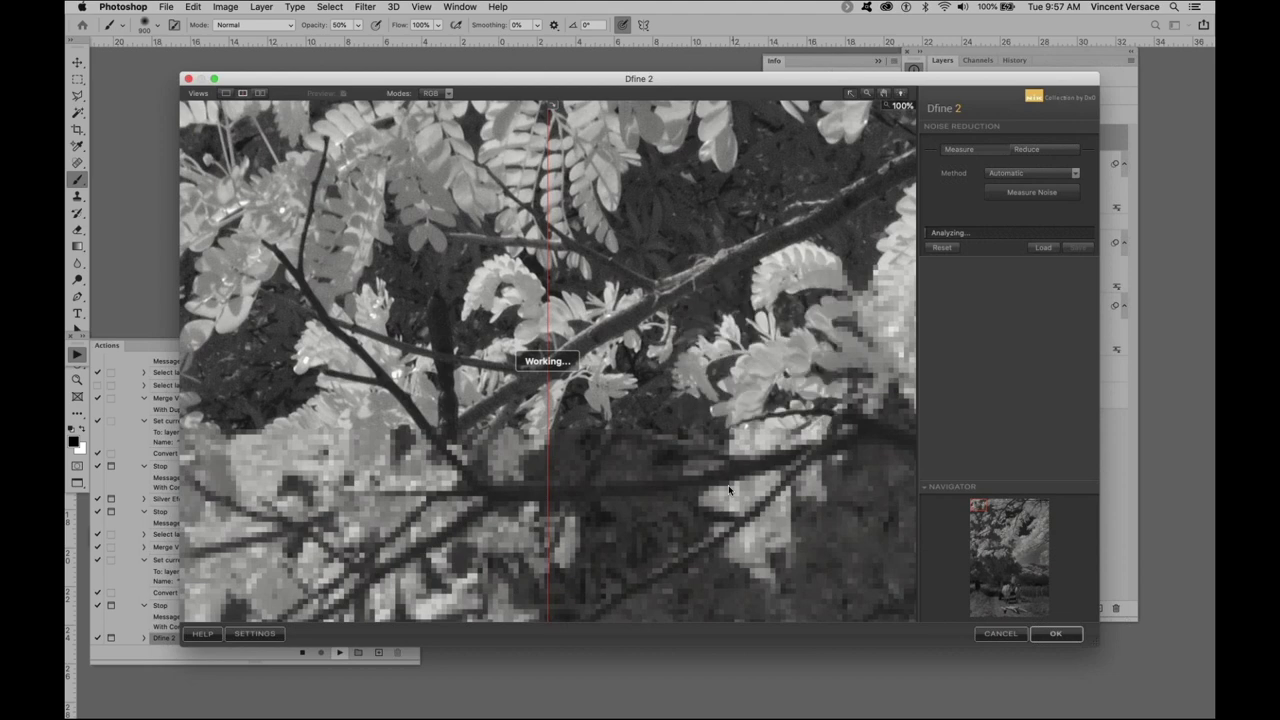
left_click(1055, 633)
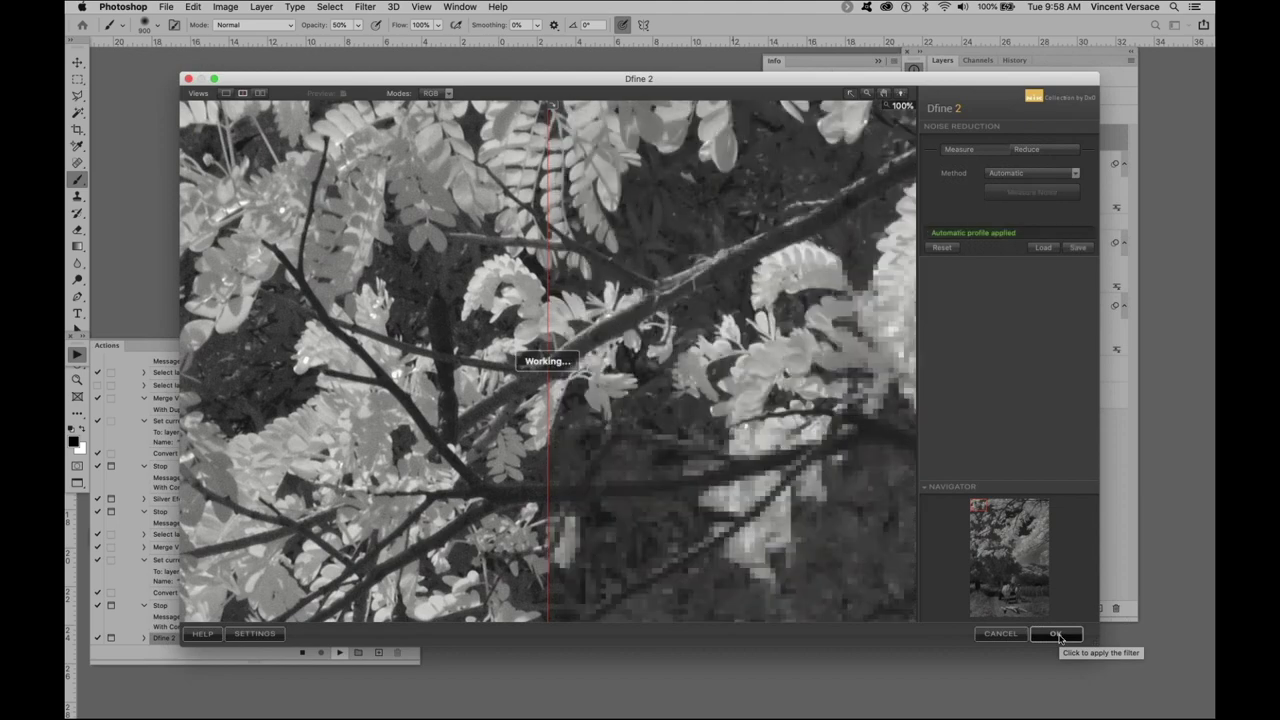
left_click(1058, 635)
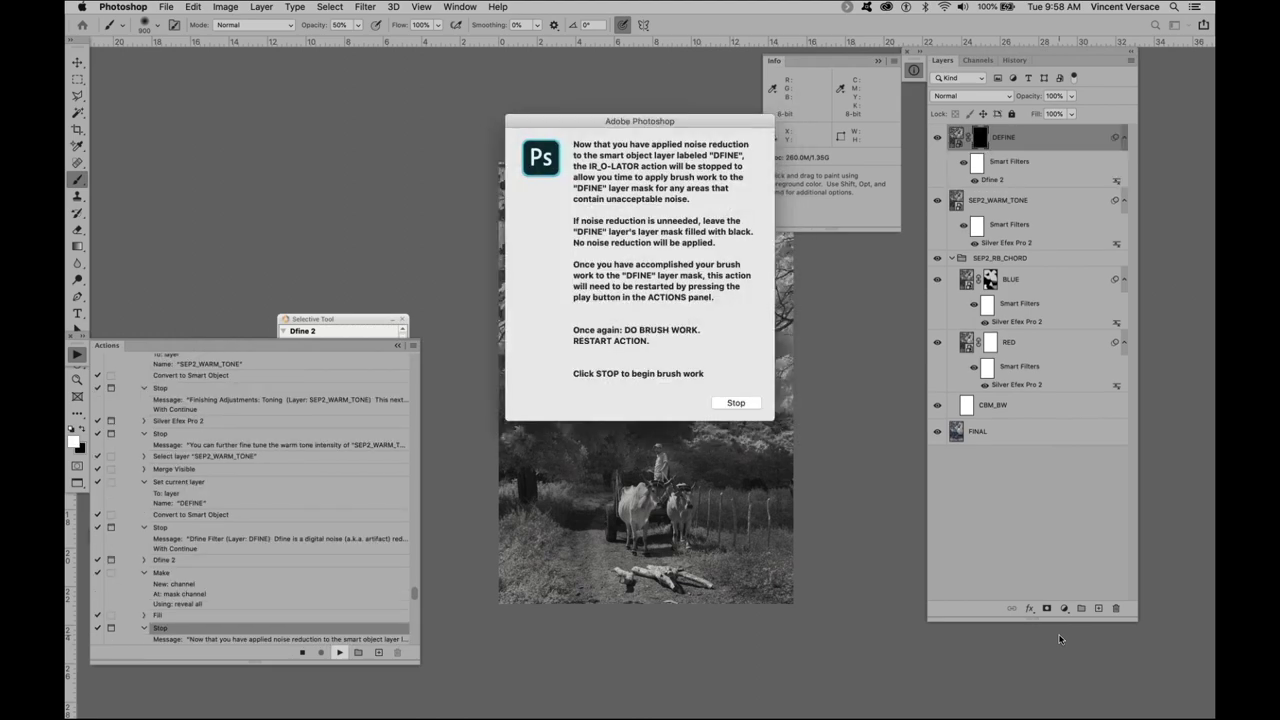
- Leave the DEFINE layer mask black, resume the action to create the IMAGE_CLEAN_UP layer, and stop at the retouching instructions
left_click(744, 404)
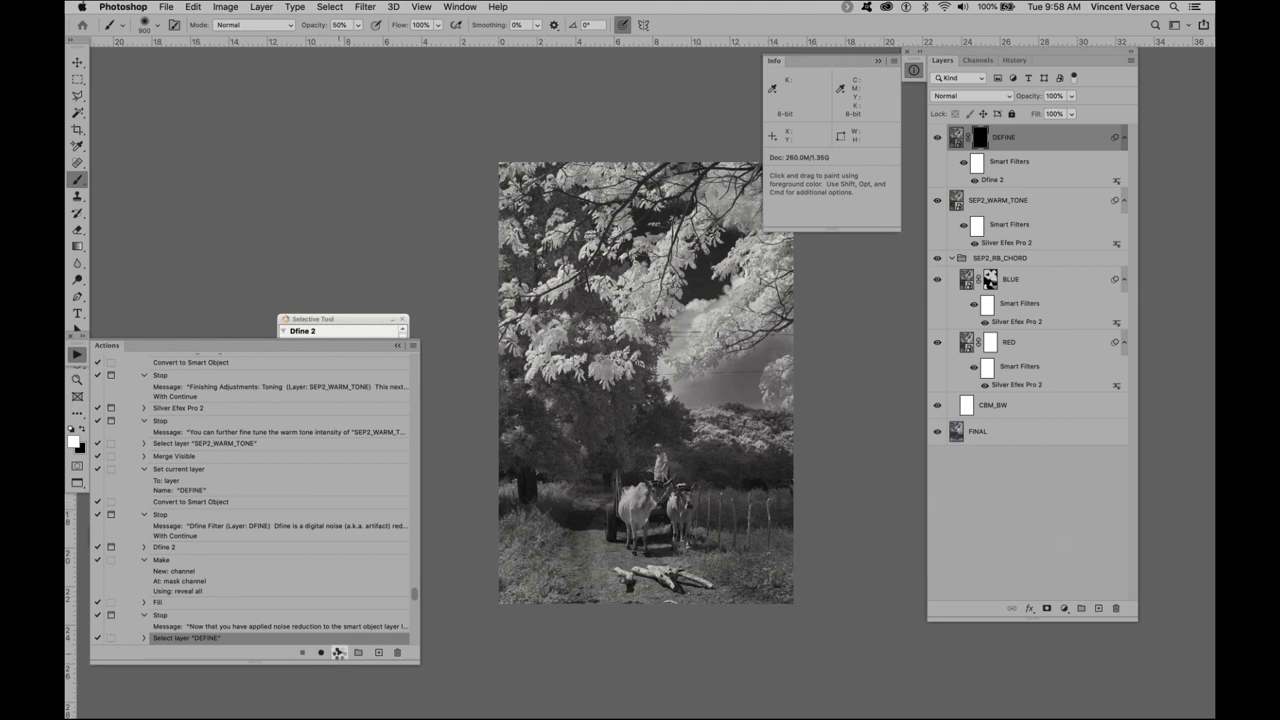
left_click(339, 653)
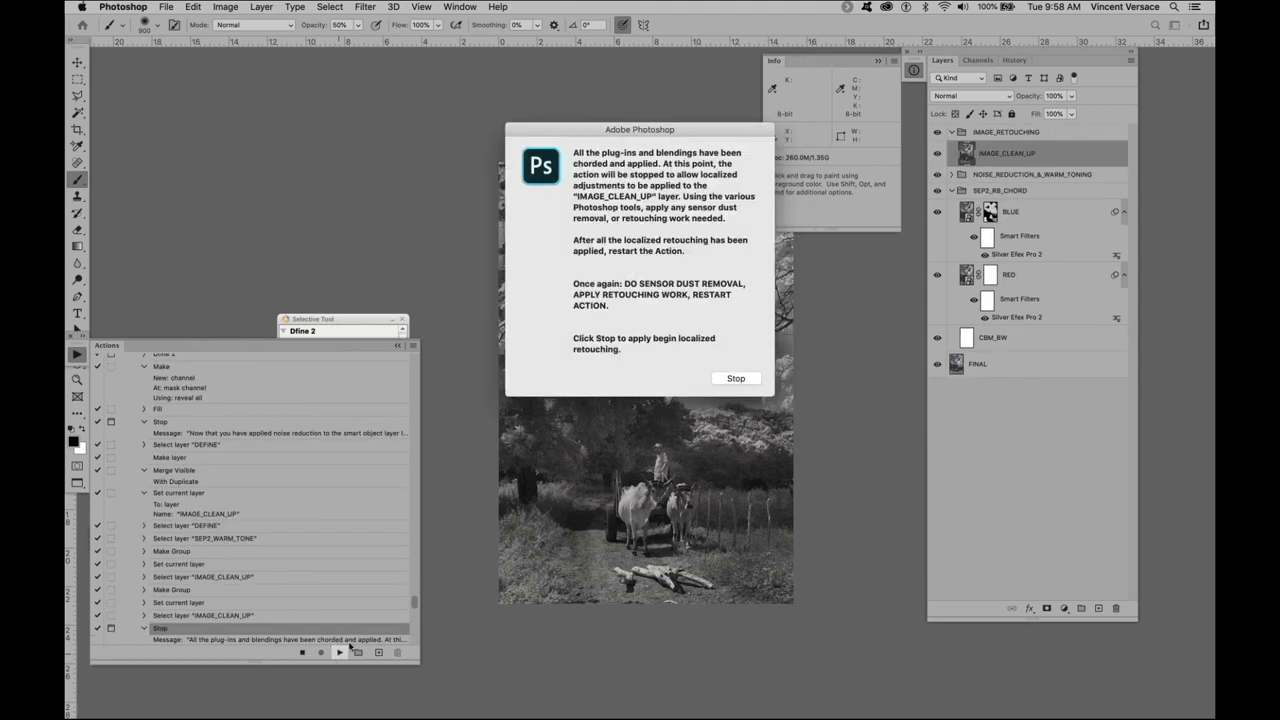
left_click(735, 378)
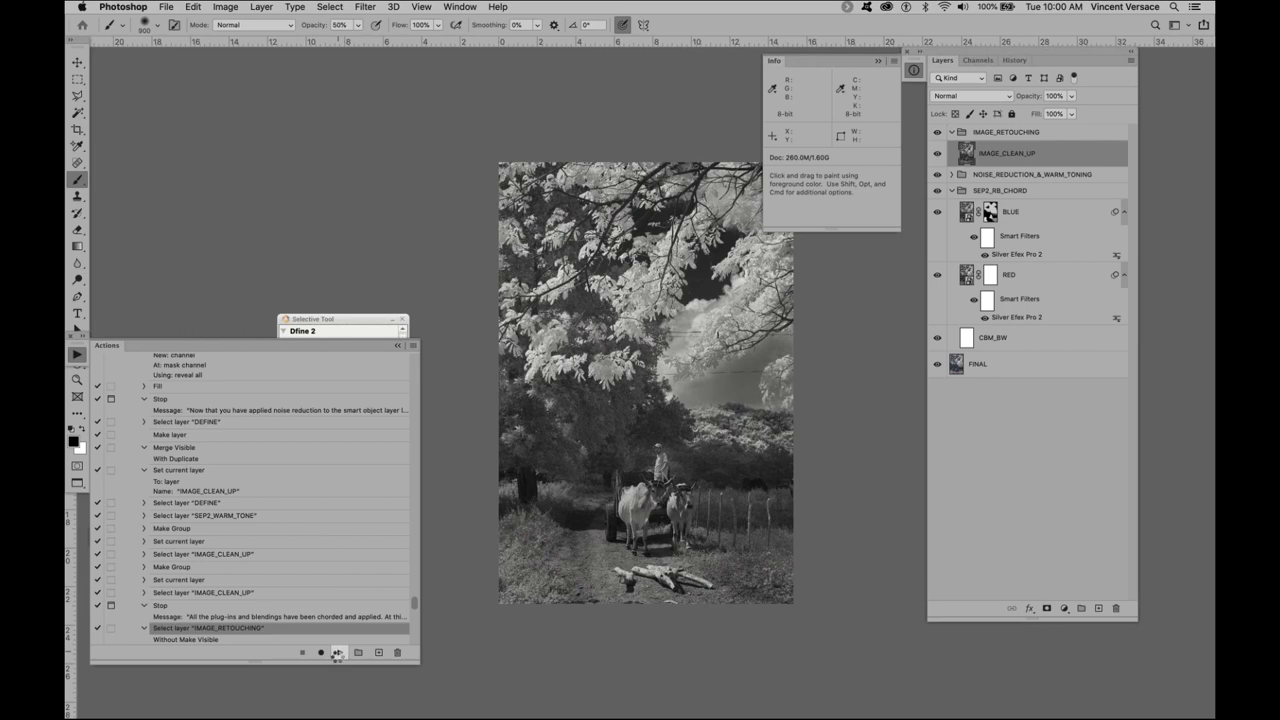
- Resume the action to create the VIGNETTE smart object layer and apply Color Efex Pro 4's Vignette: Lens filter with its preset settings
left_click(337, 652)
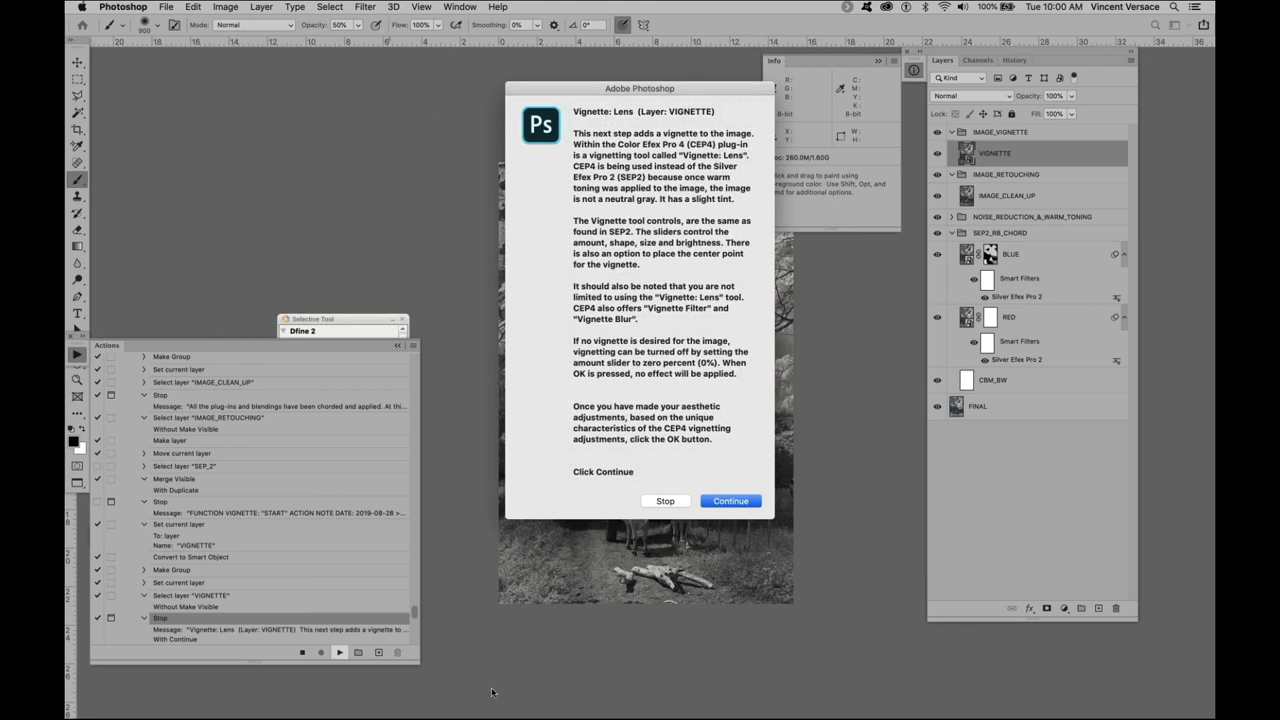
left_click(731, 502)
left_click(729, 502)
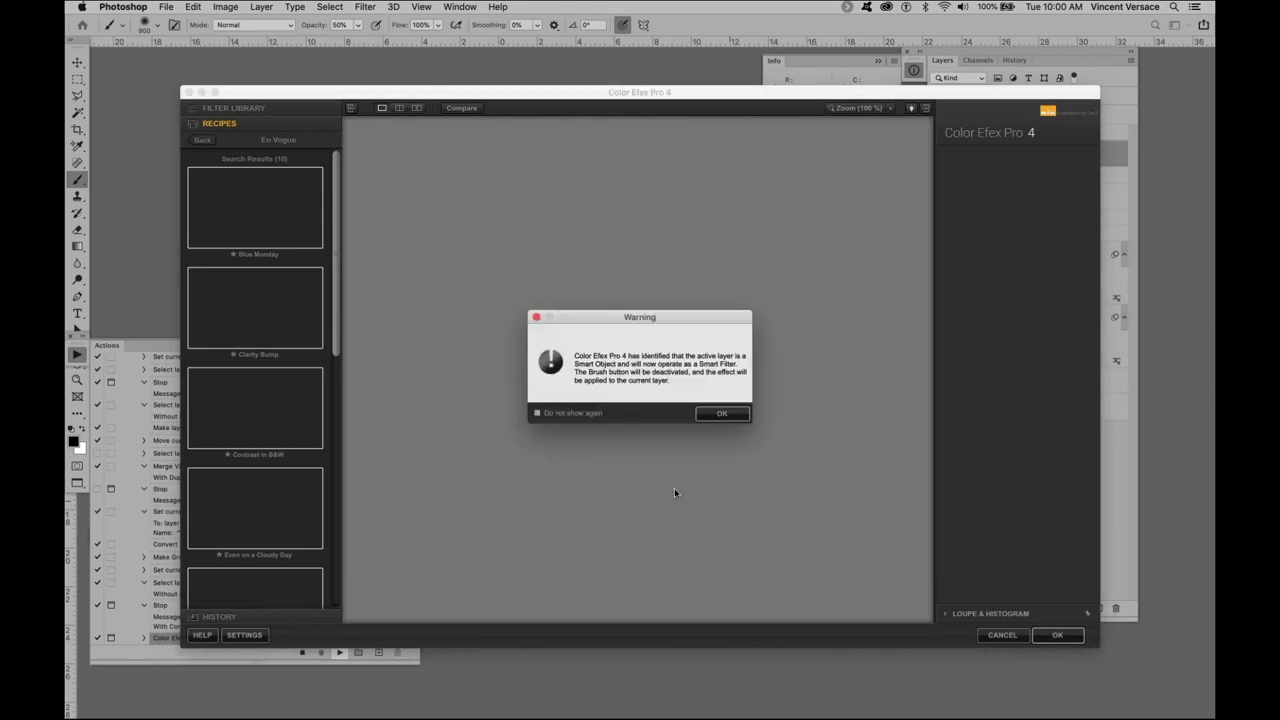
left_click(721, 413)
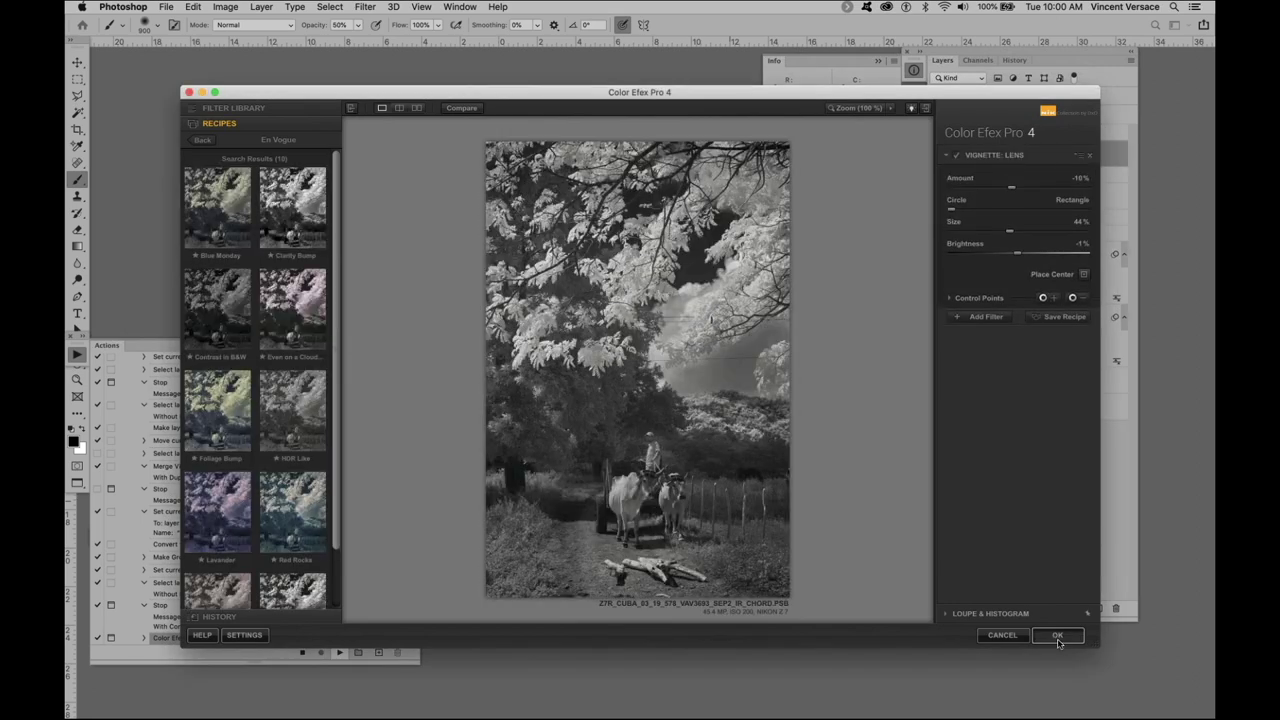
left_click(1058, 640)
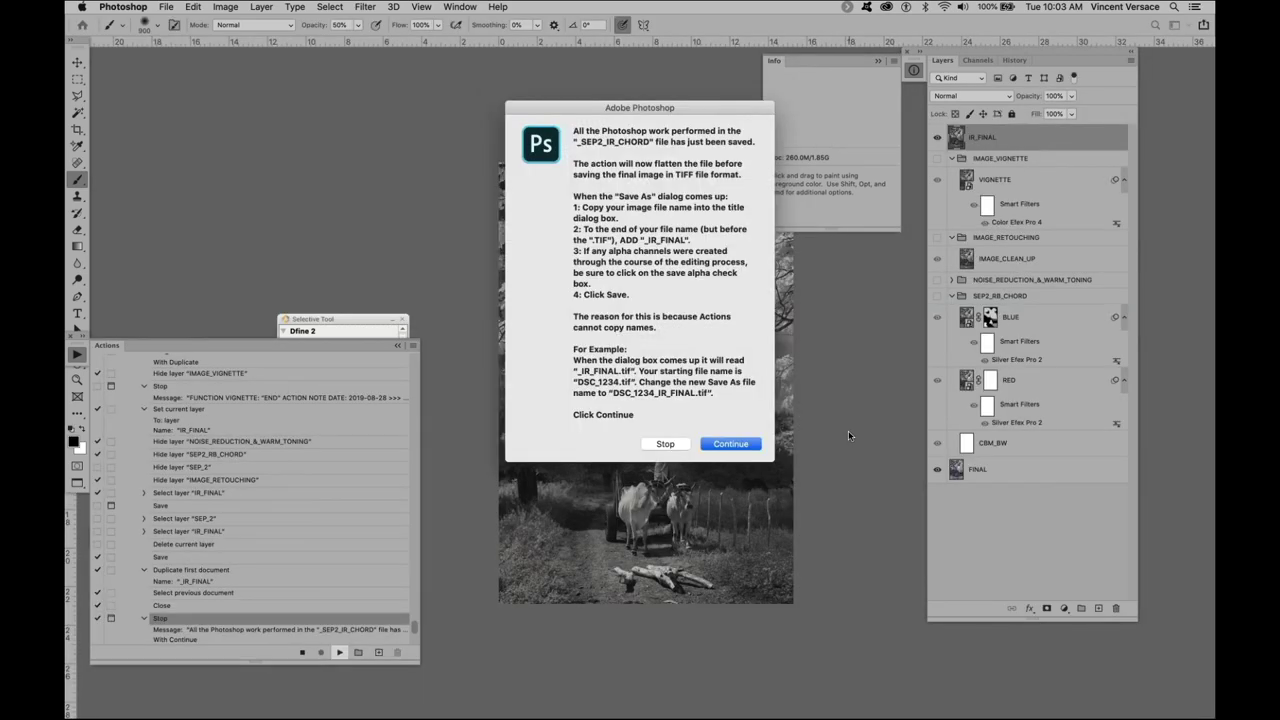
- Continue to the flattened image's final save, choose the IR_LESSON_FILE folder and name the TIFF Z7R_CUBA_03_19_578_VAV3693_IR_FINAL.TIF
left_click(730, 443)
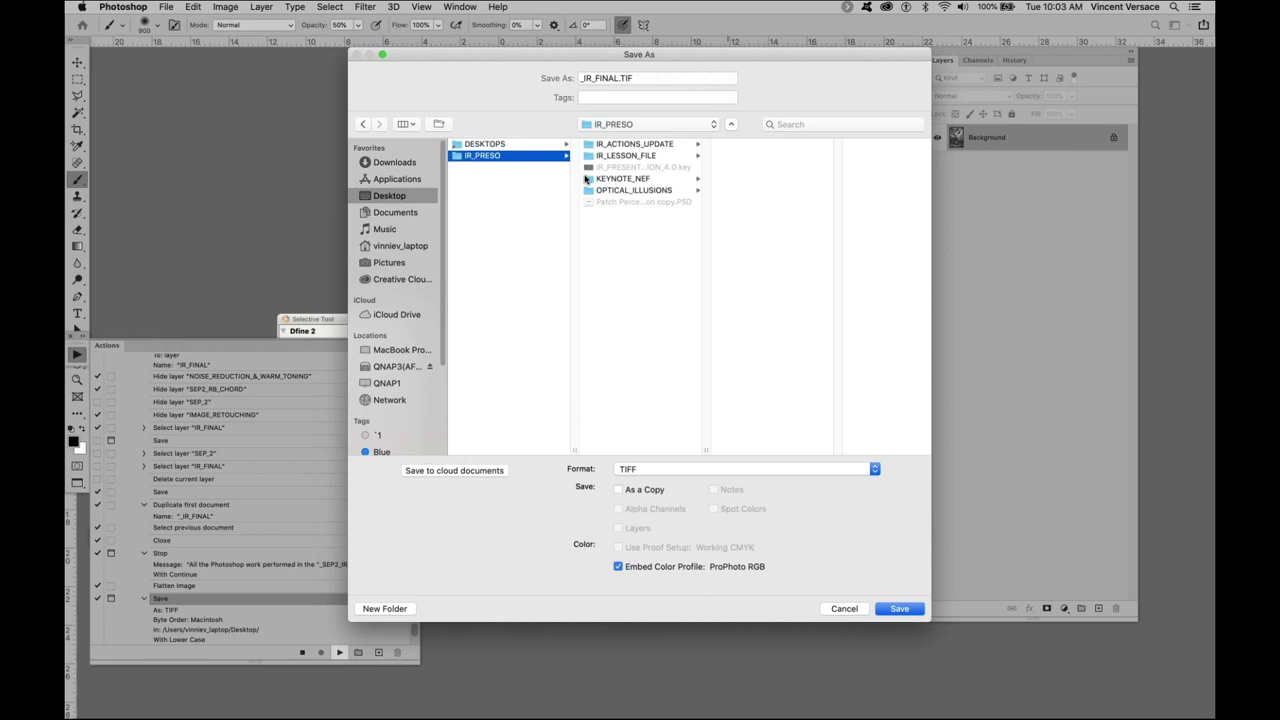
left_click(606, 158)
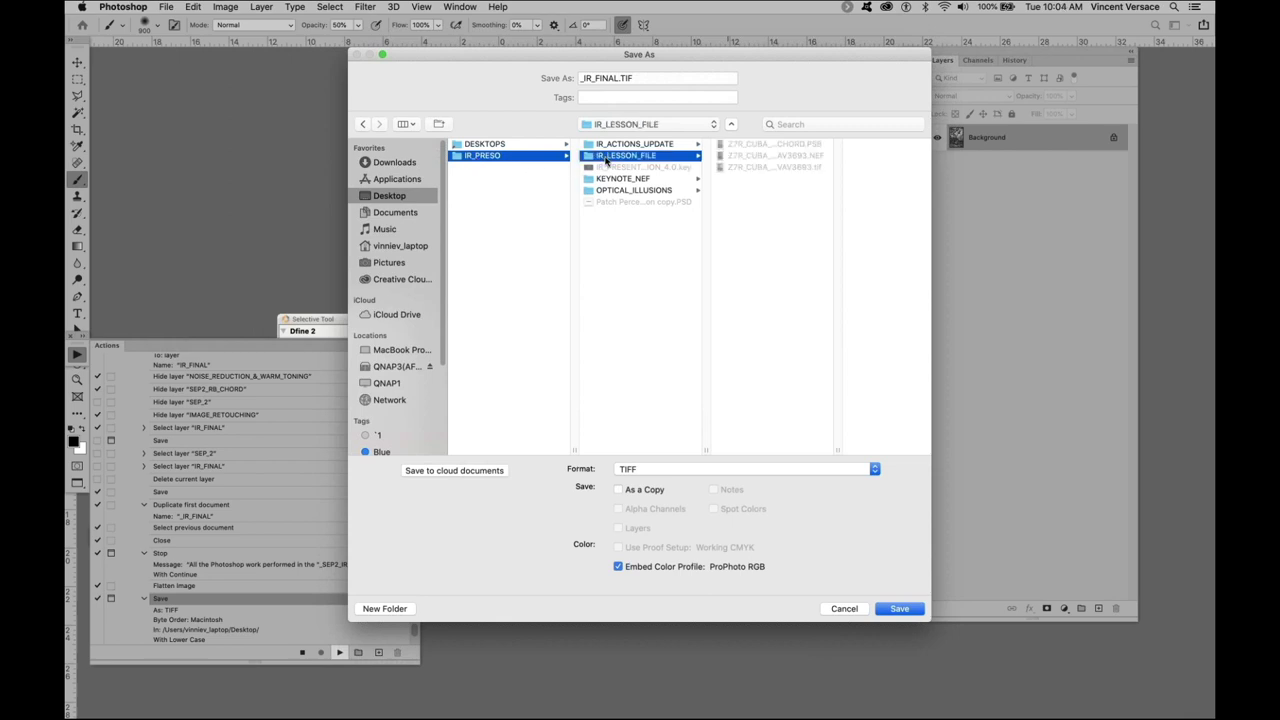
left_click(742, 168)
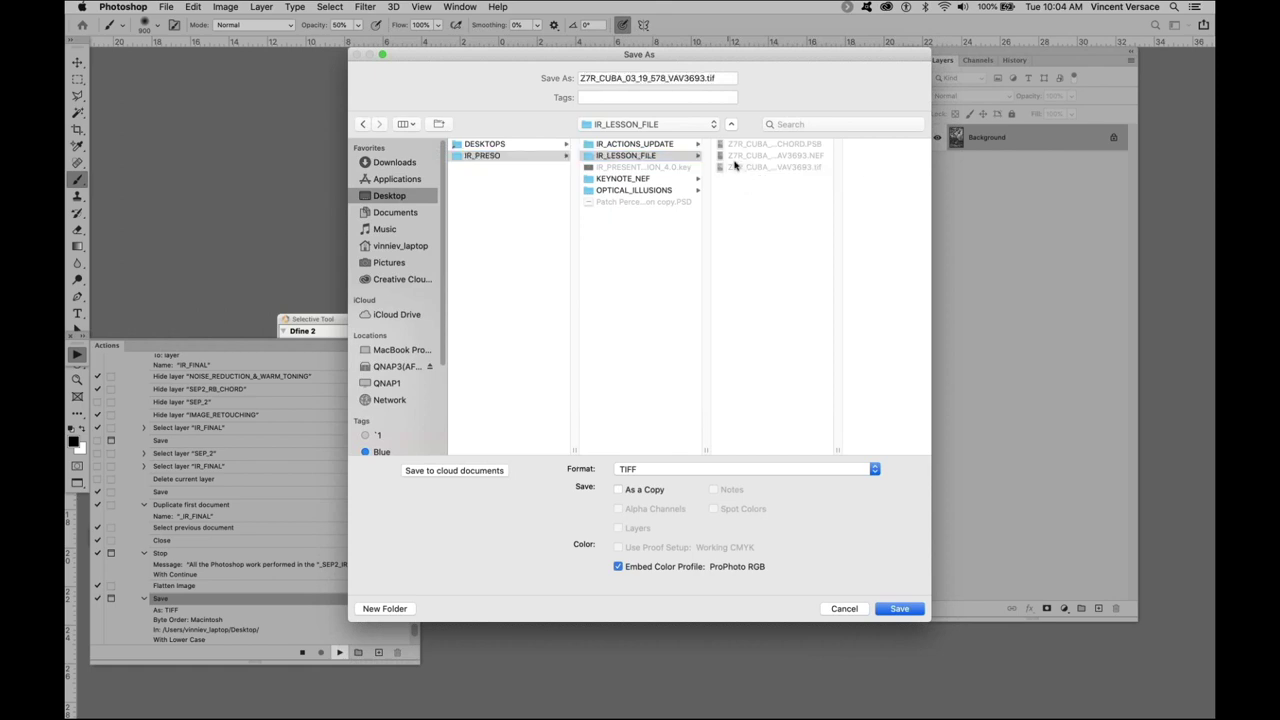
double_click(705, 77)
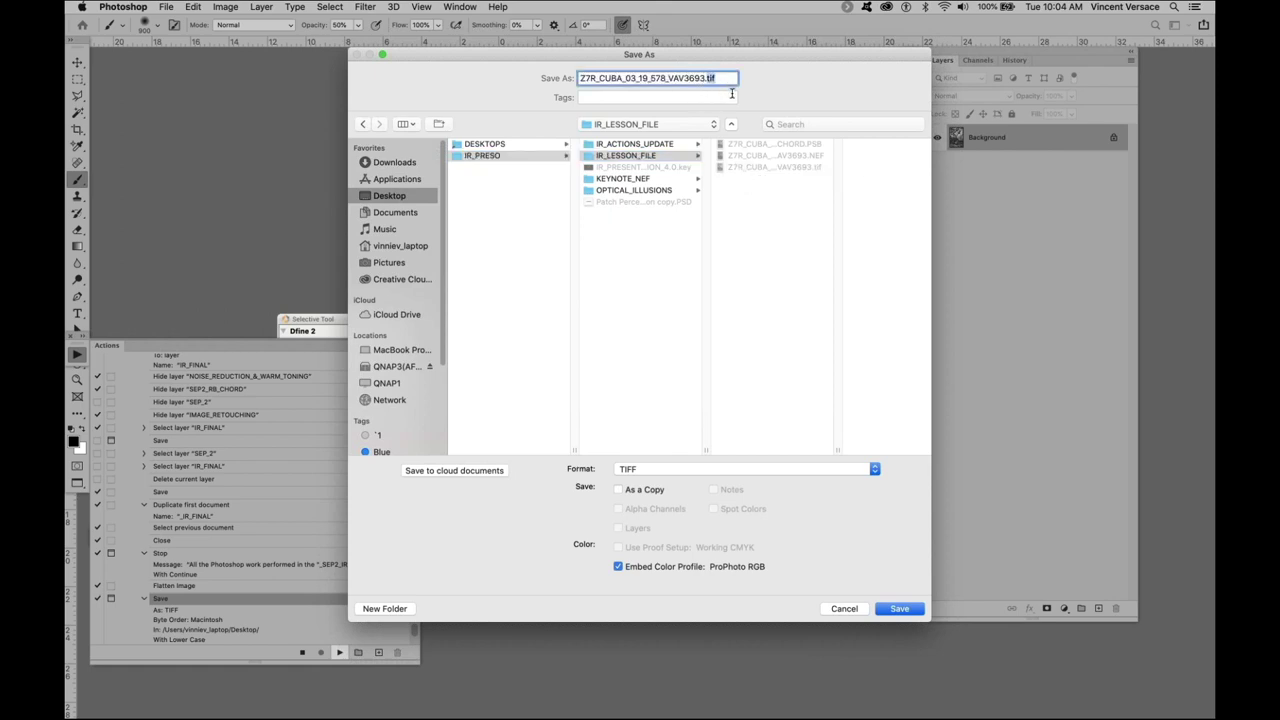
key("BackSpace")
type("_IR_FINAL.TIF")
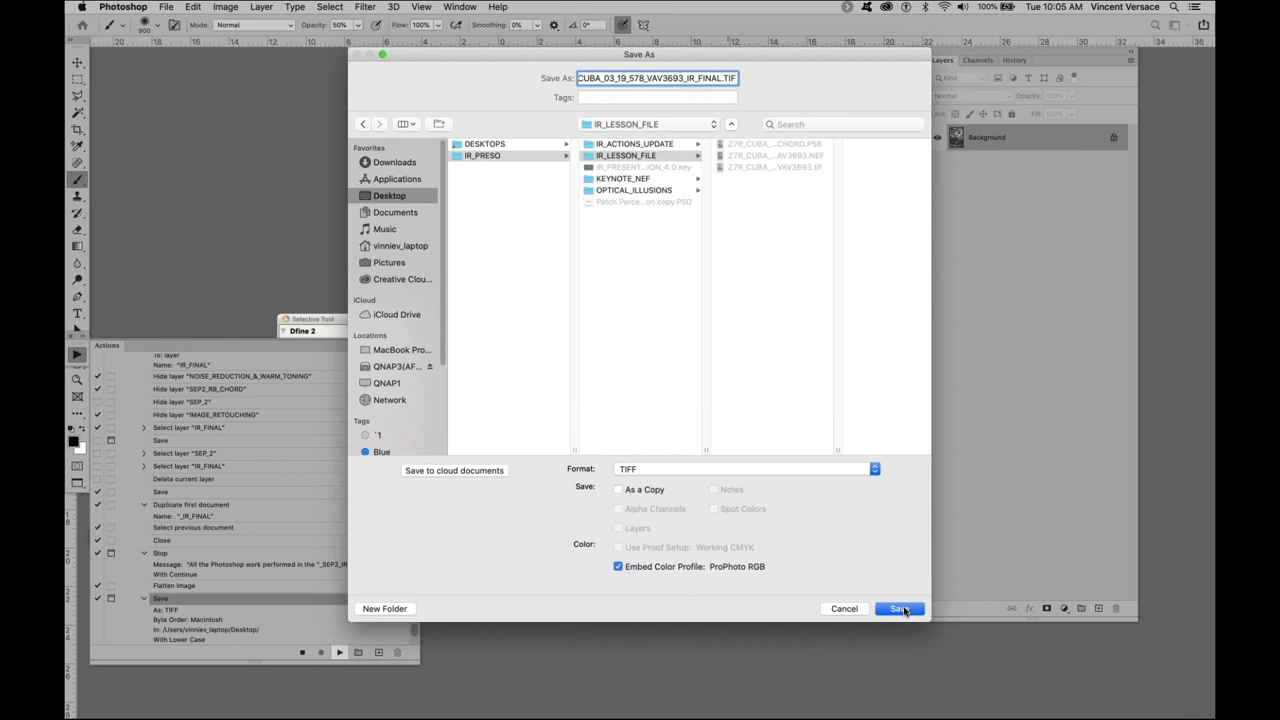
- Save the final TIFF with no image compression, interleaved pixel order and Macintosh byte order
left_click(904, 610)
left_click(904, 610)
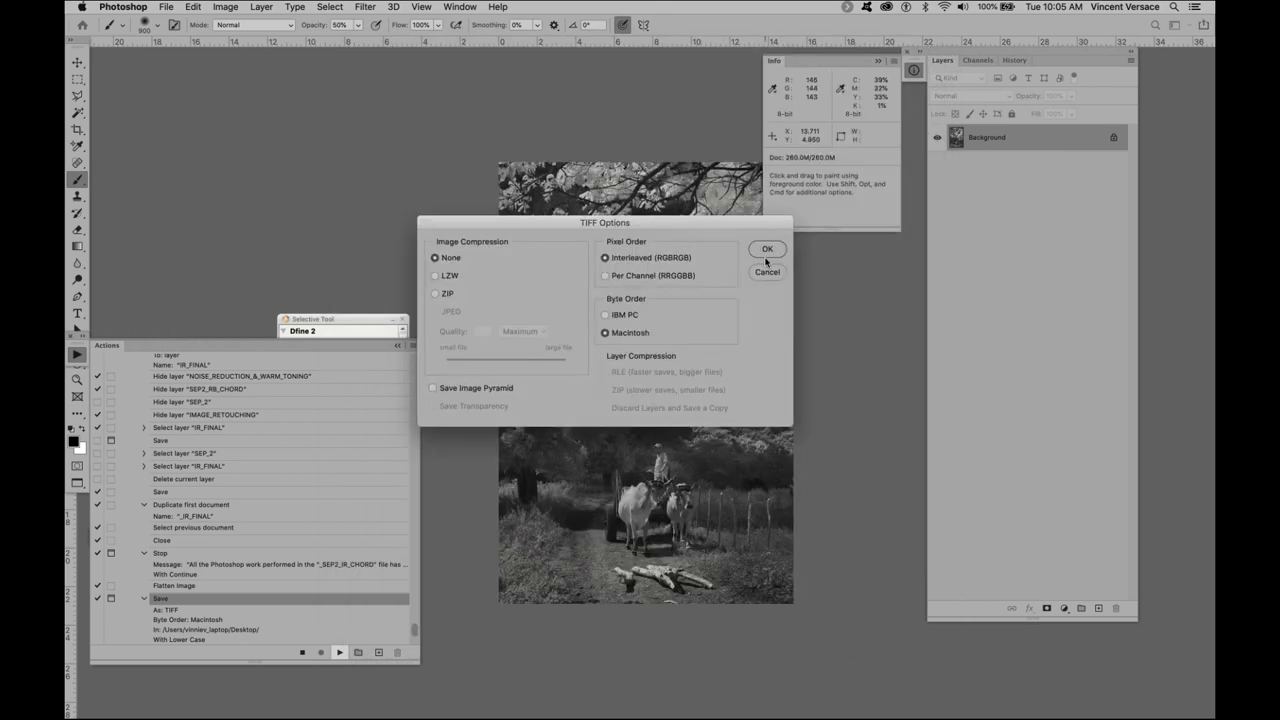
left_click(767, 249)
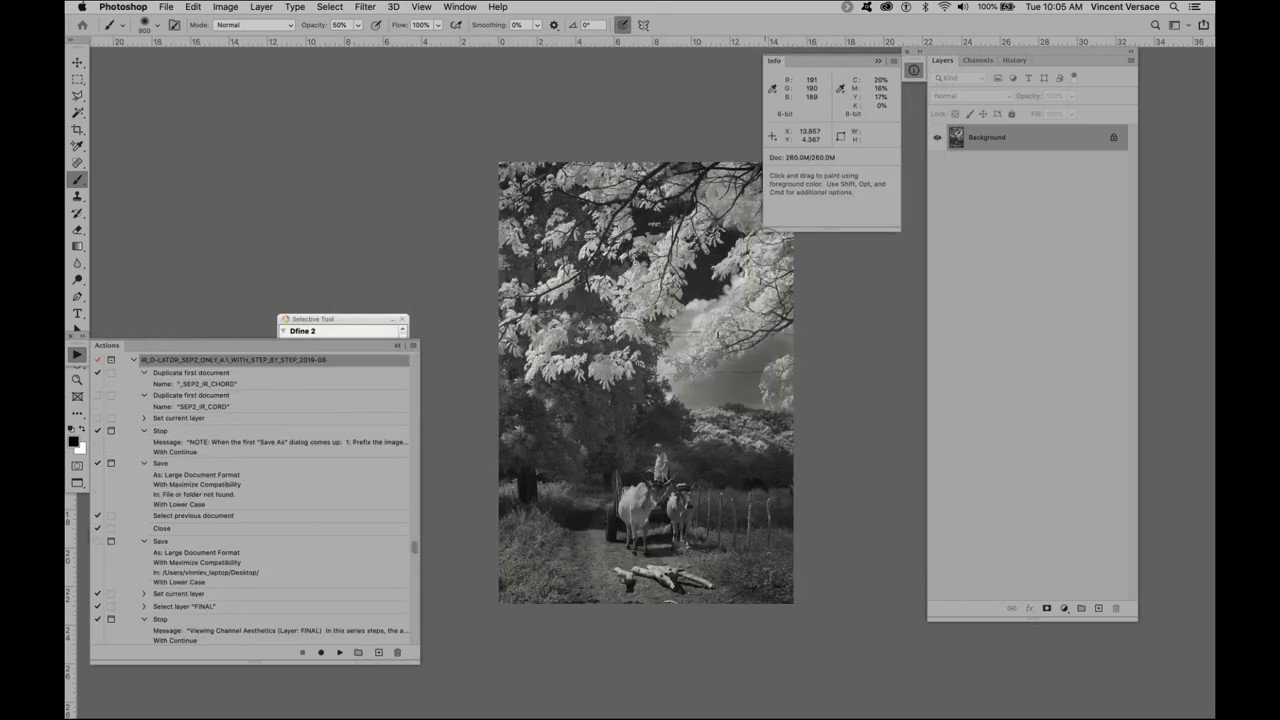